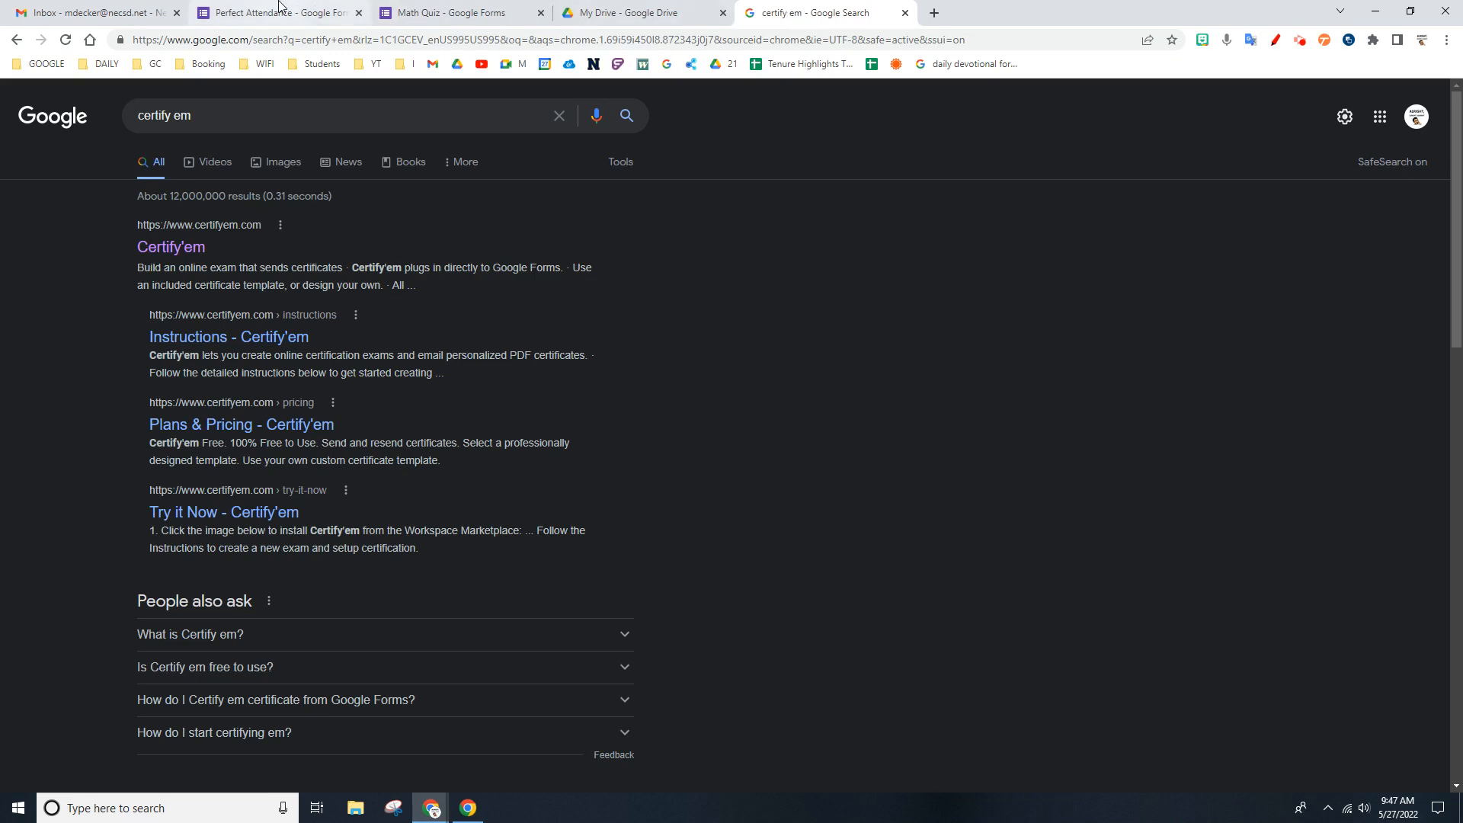
- View the Certify'em listing on the Google Workspace Marketplace from the search results, and close it
double_click(195, 116)
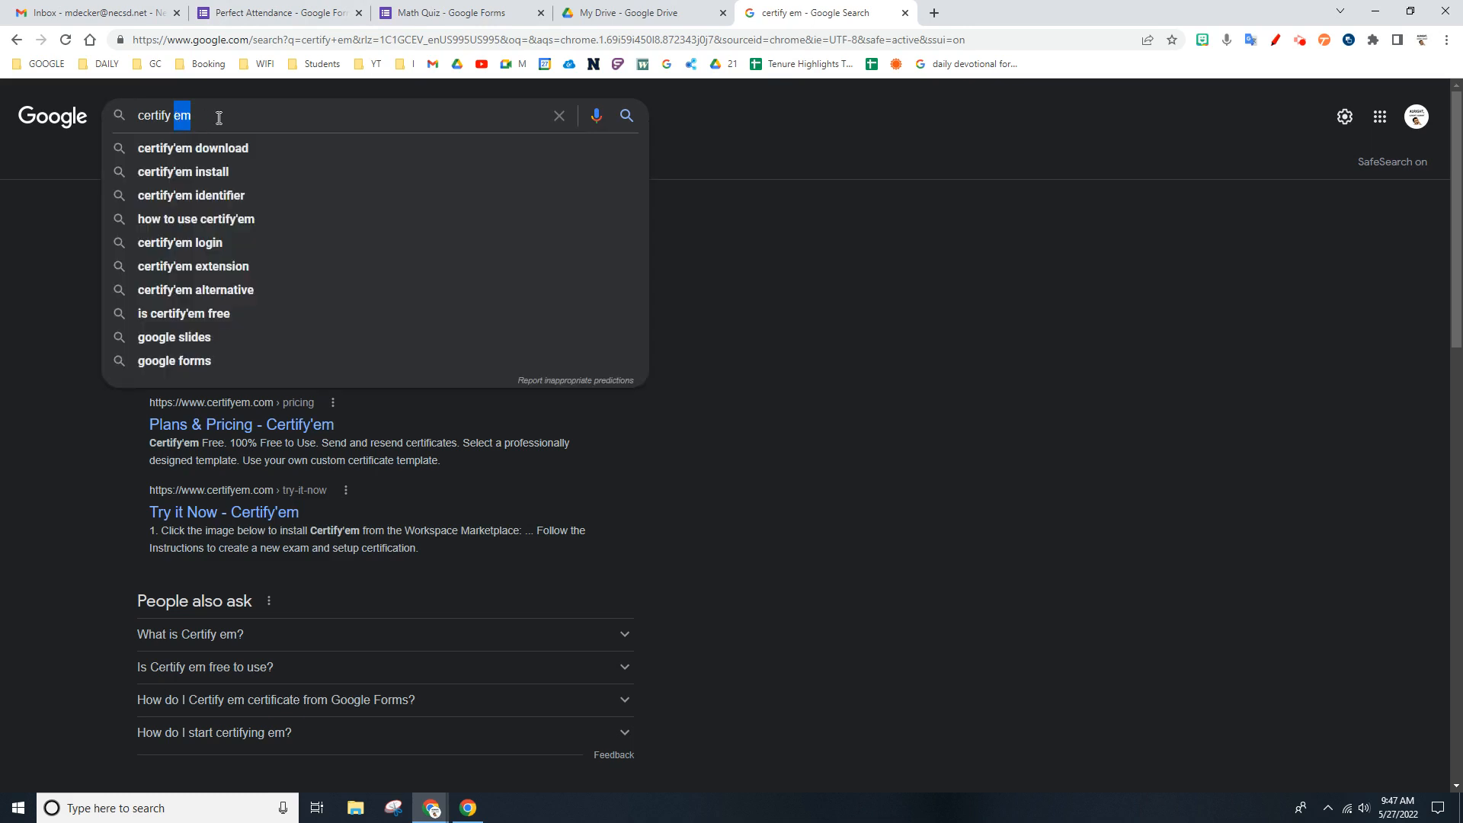
click(218, 118)
click(102, 465)
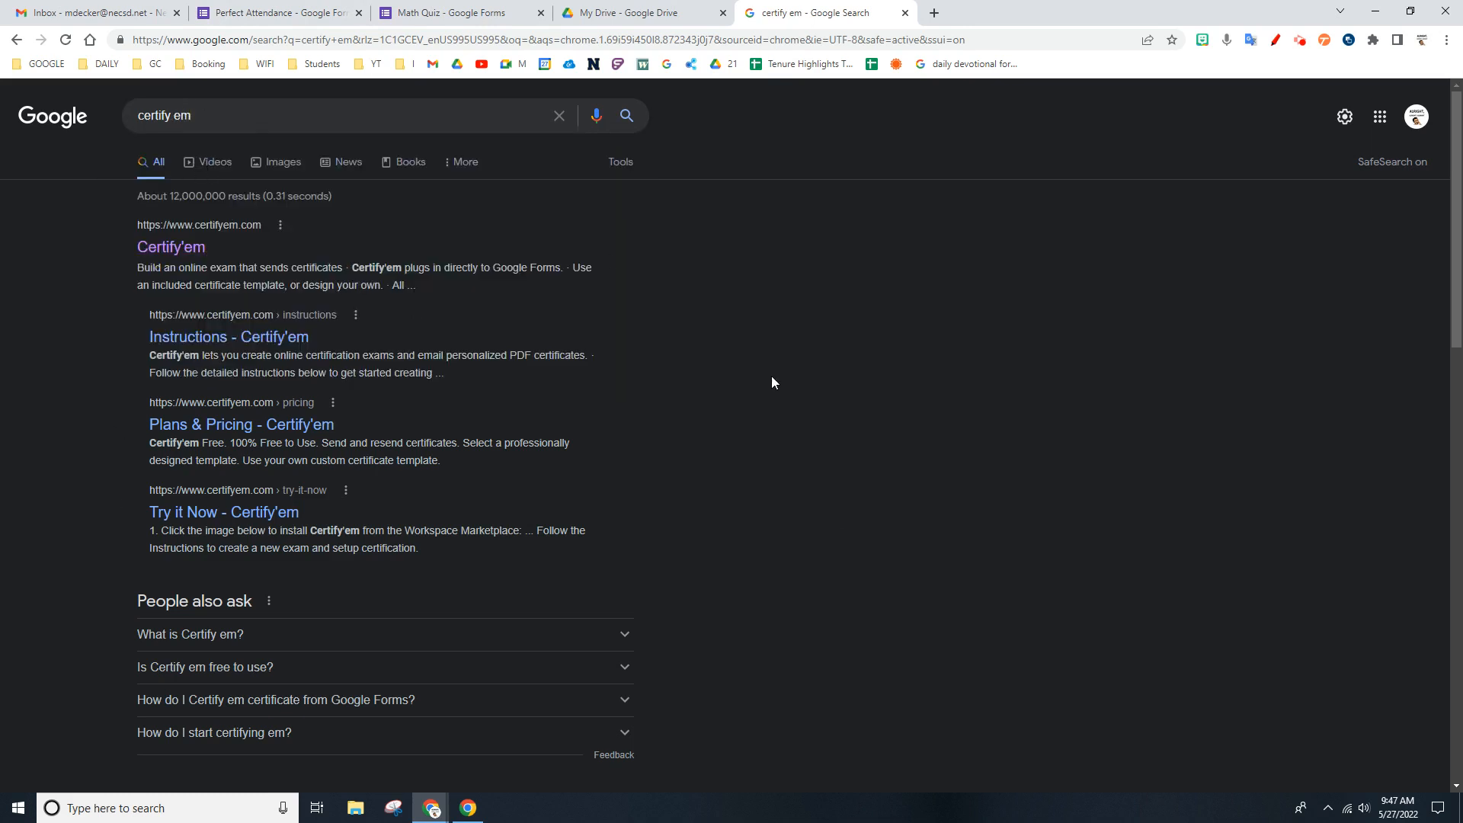
scroll(772, 377, down, 8)
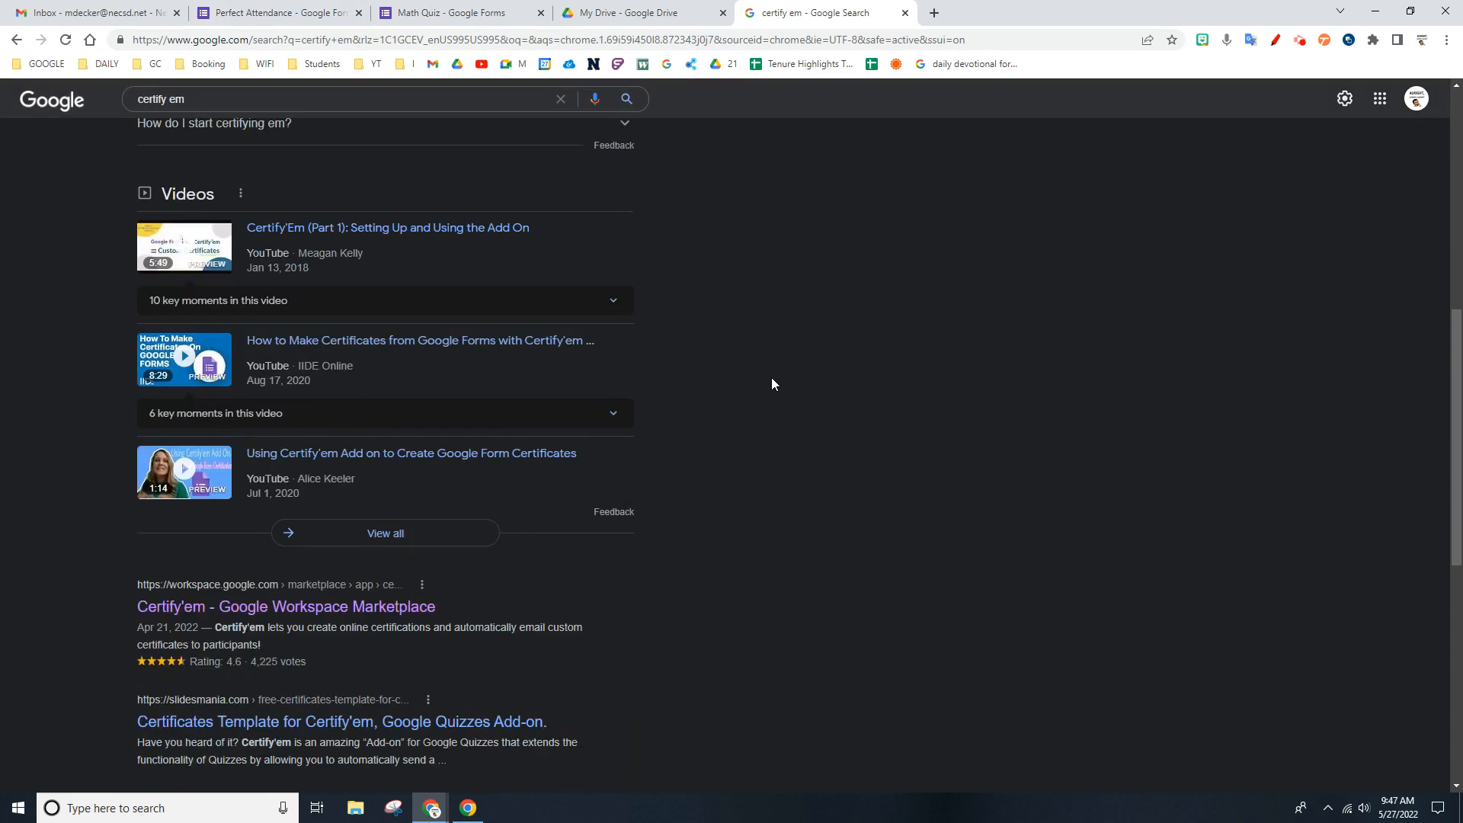
drag(53, 574, 408, 594)
click(476, 589)
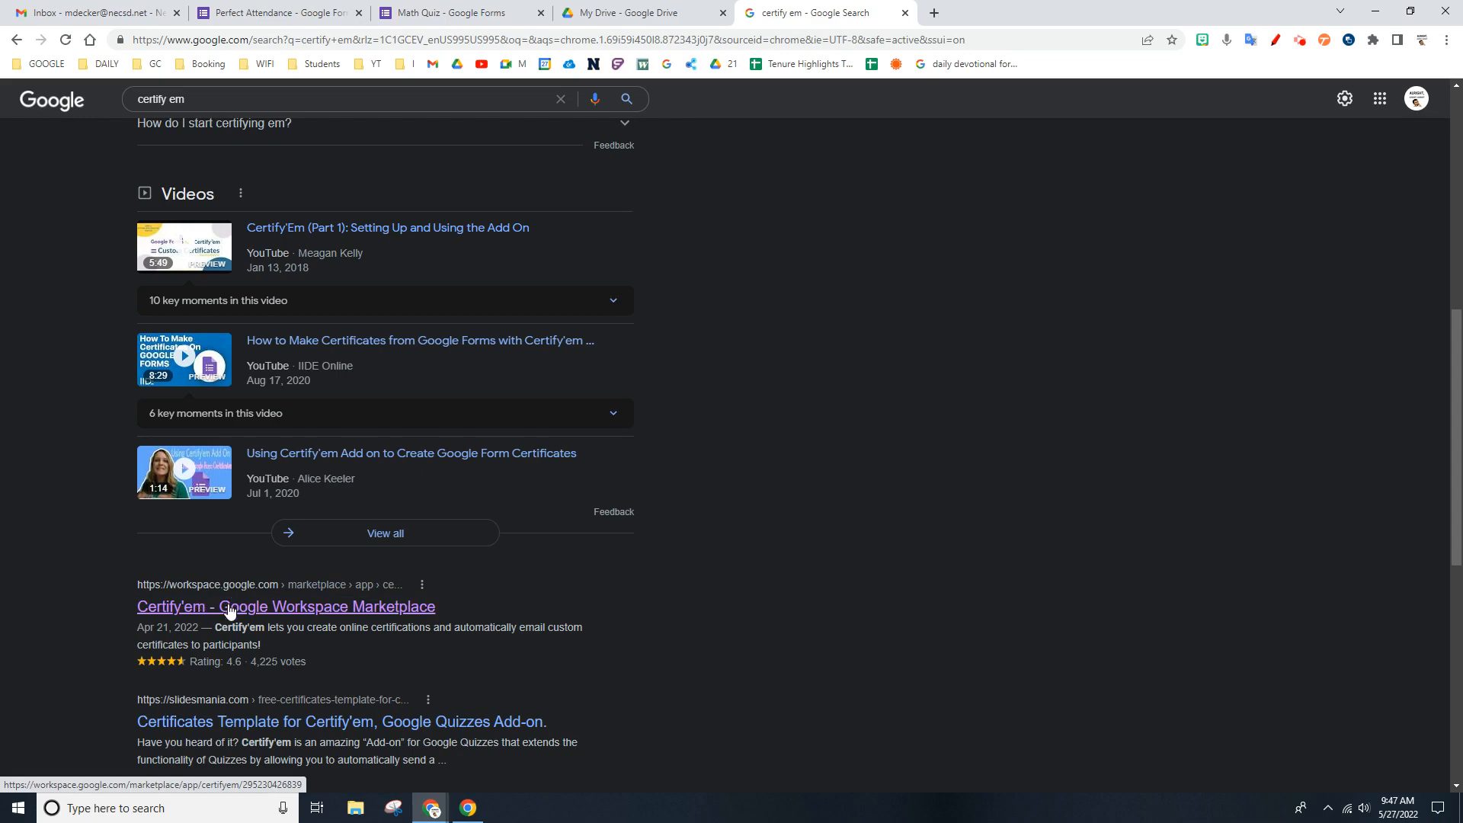
click(229, 608)
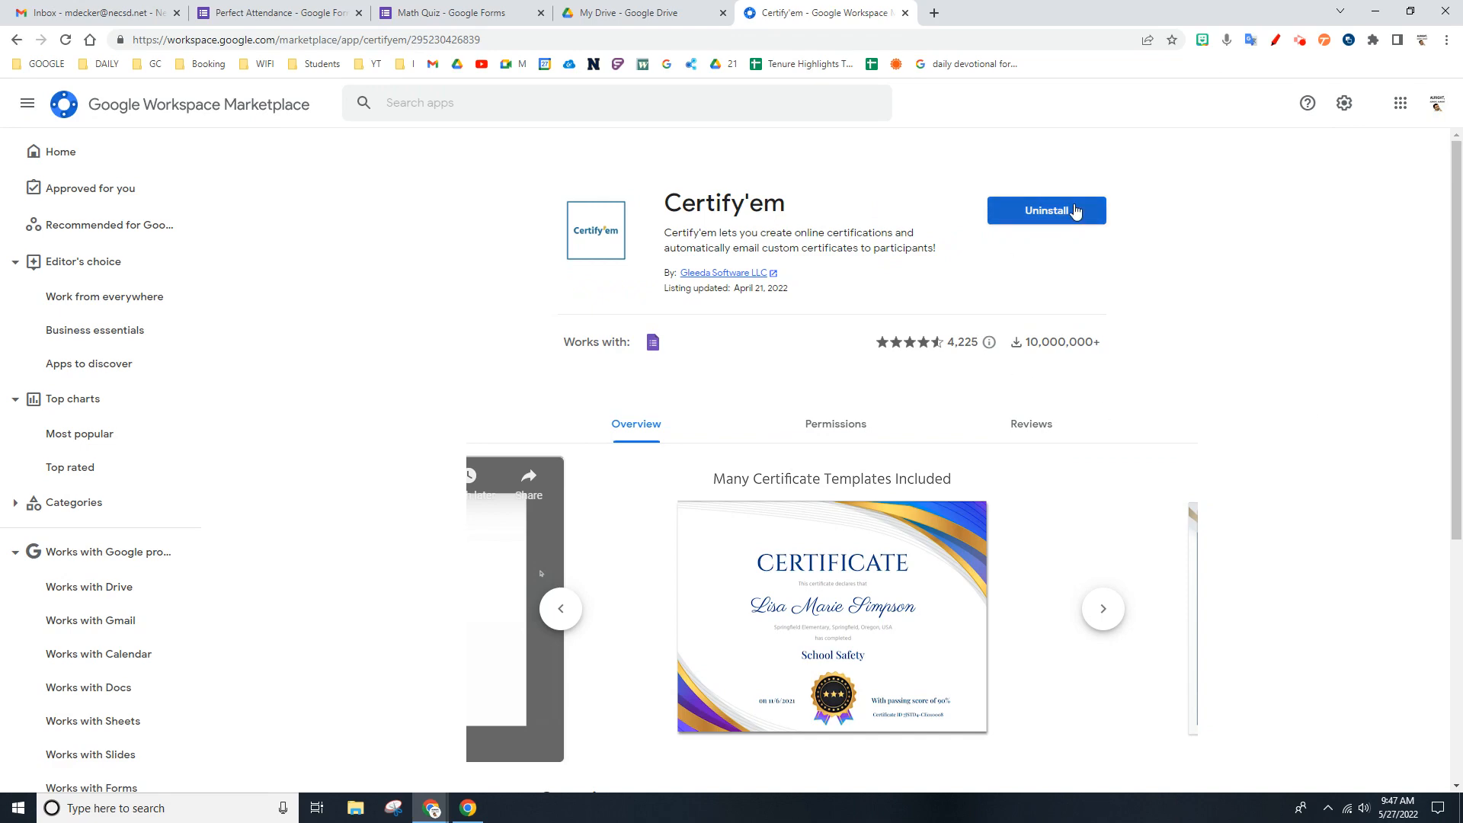
click(906, 13)
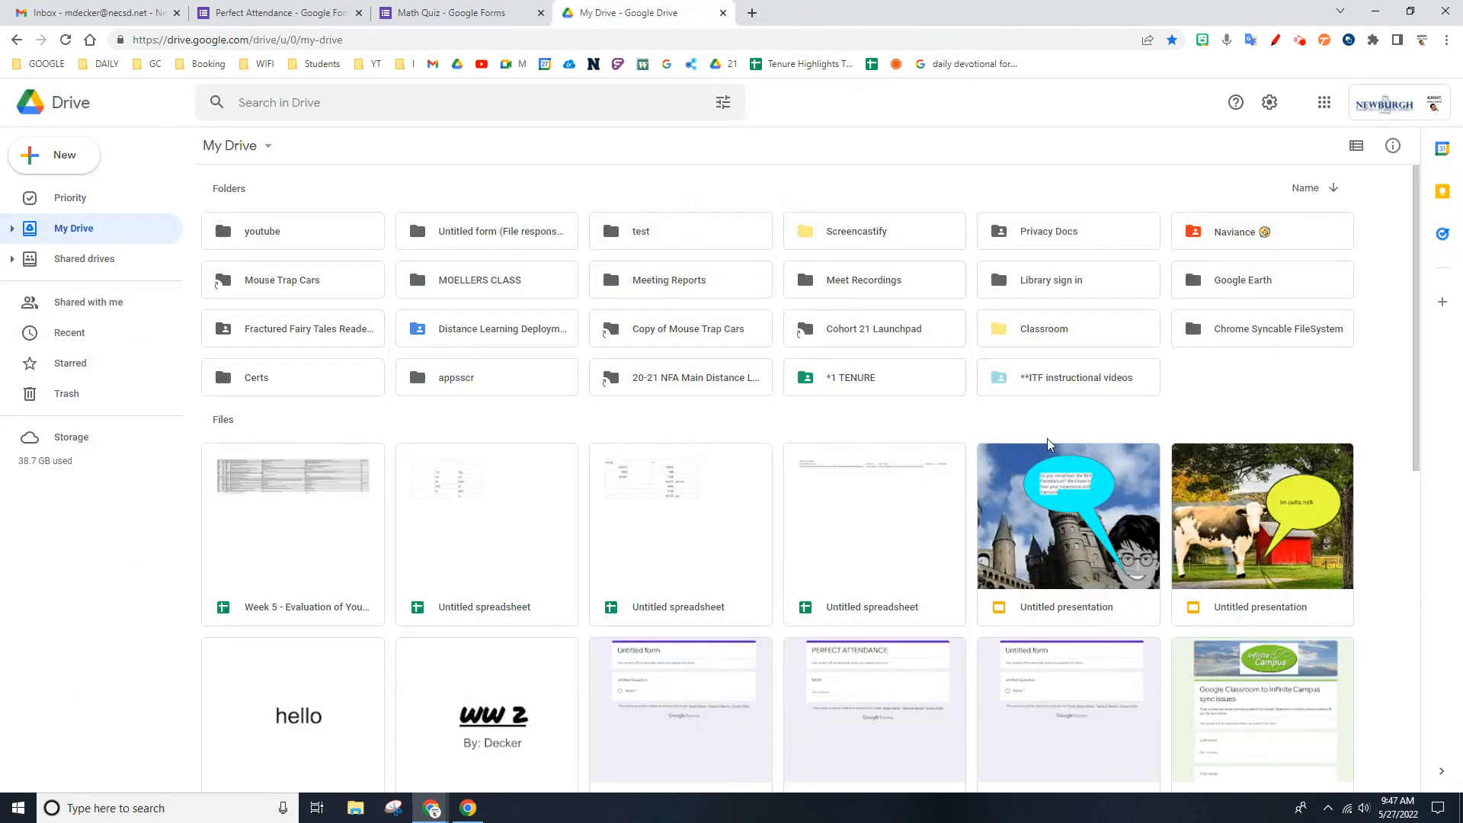
- In the Math Quiz form, change the text of the first question to "full name?"
click(454, 16)
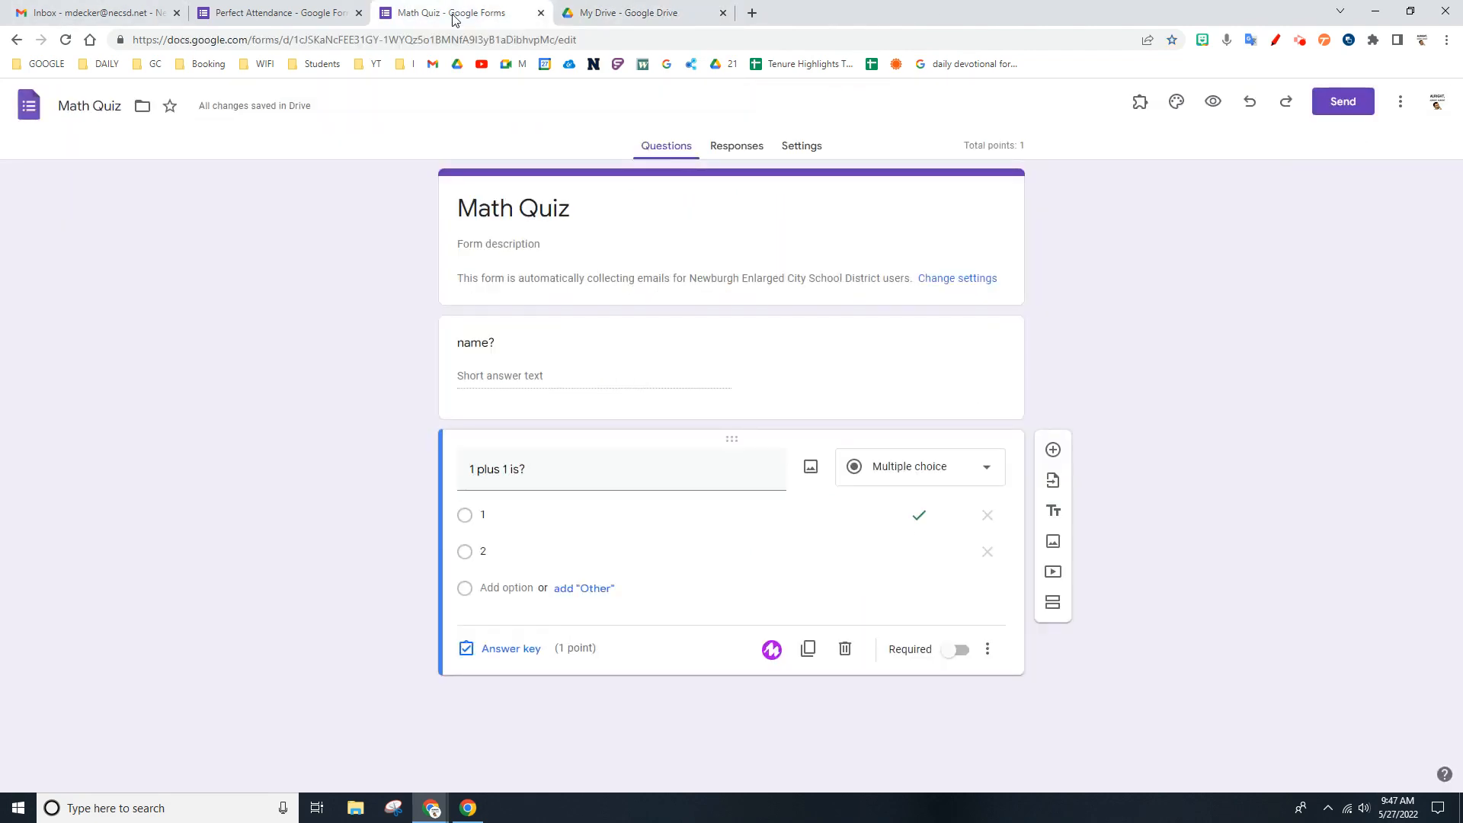
click(598, 352)
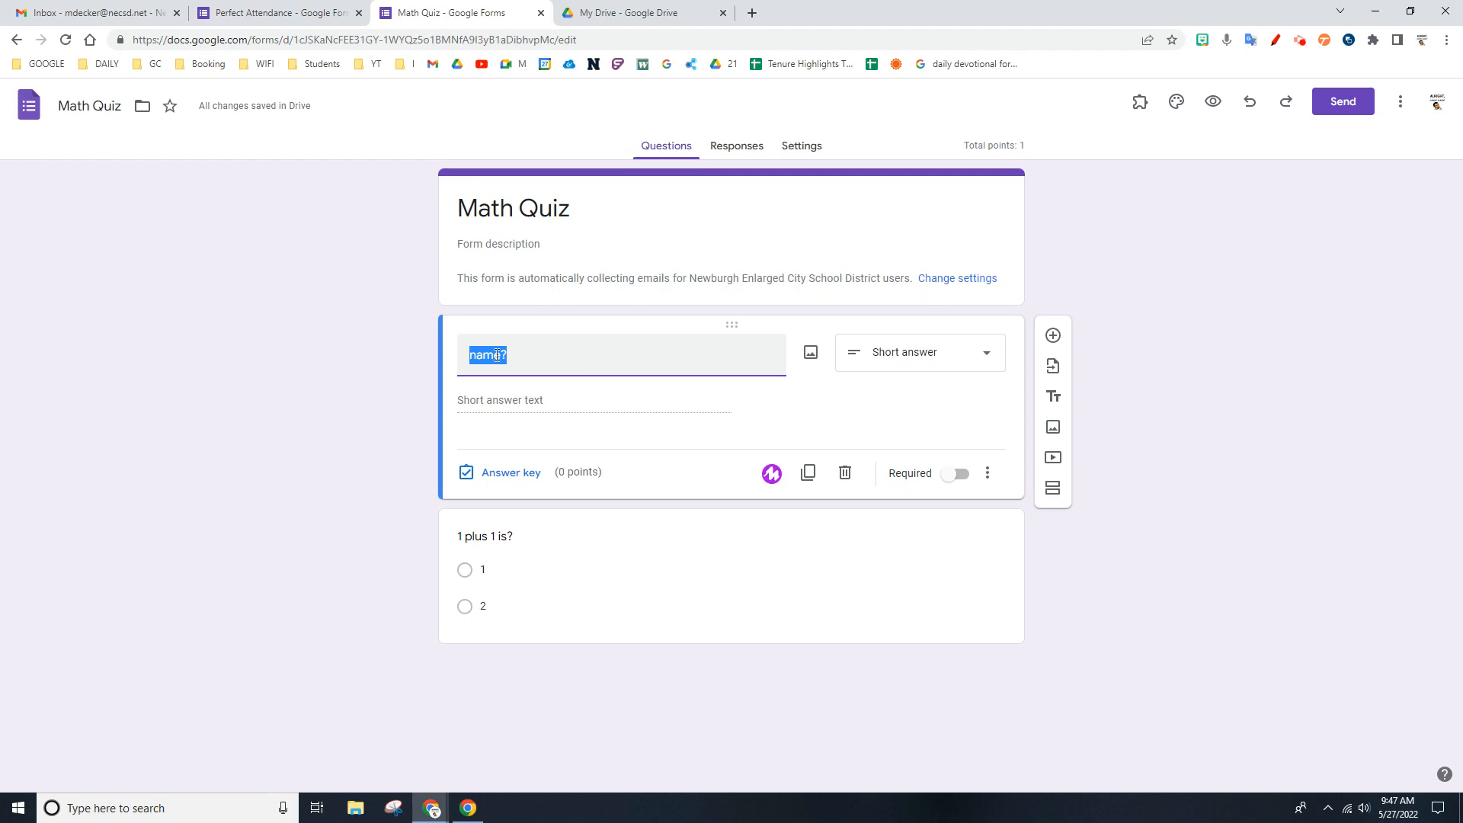
click(472, 358)
text(full)
click(575, 478)
click(671, 537)
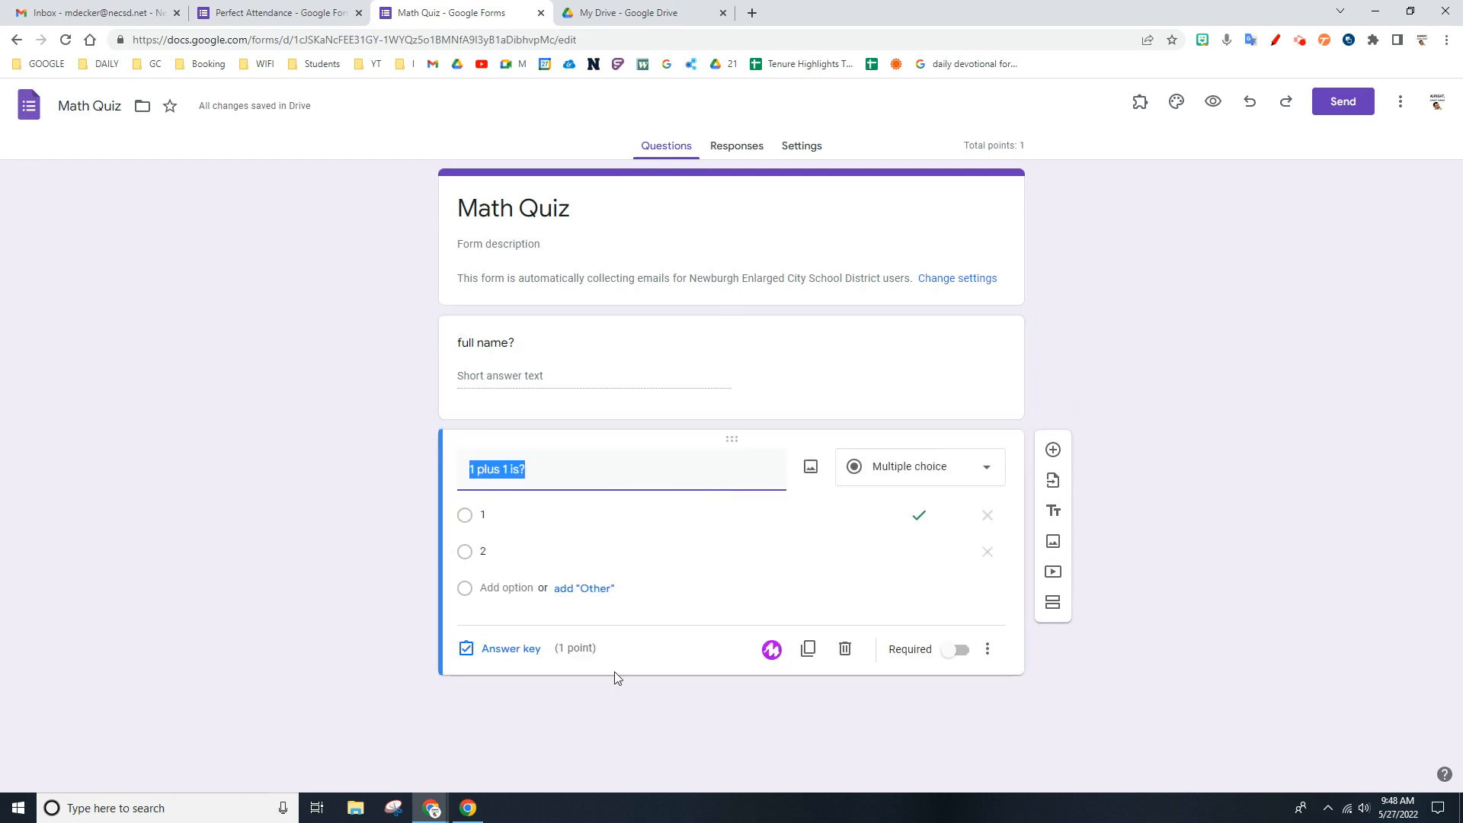
click(640, 385)
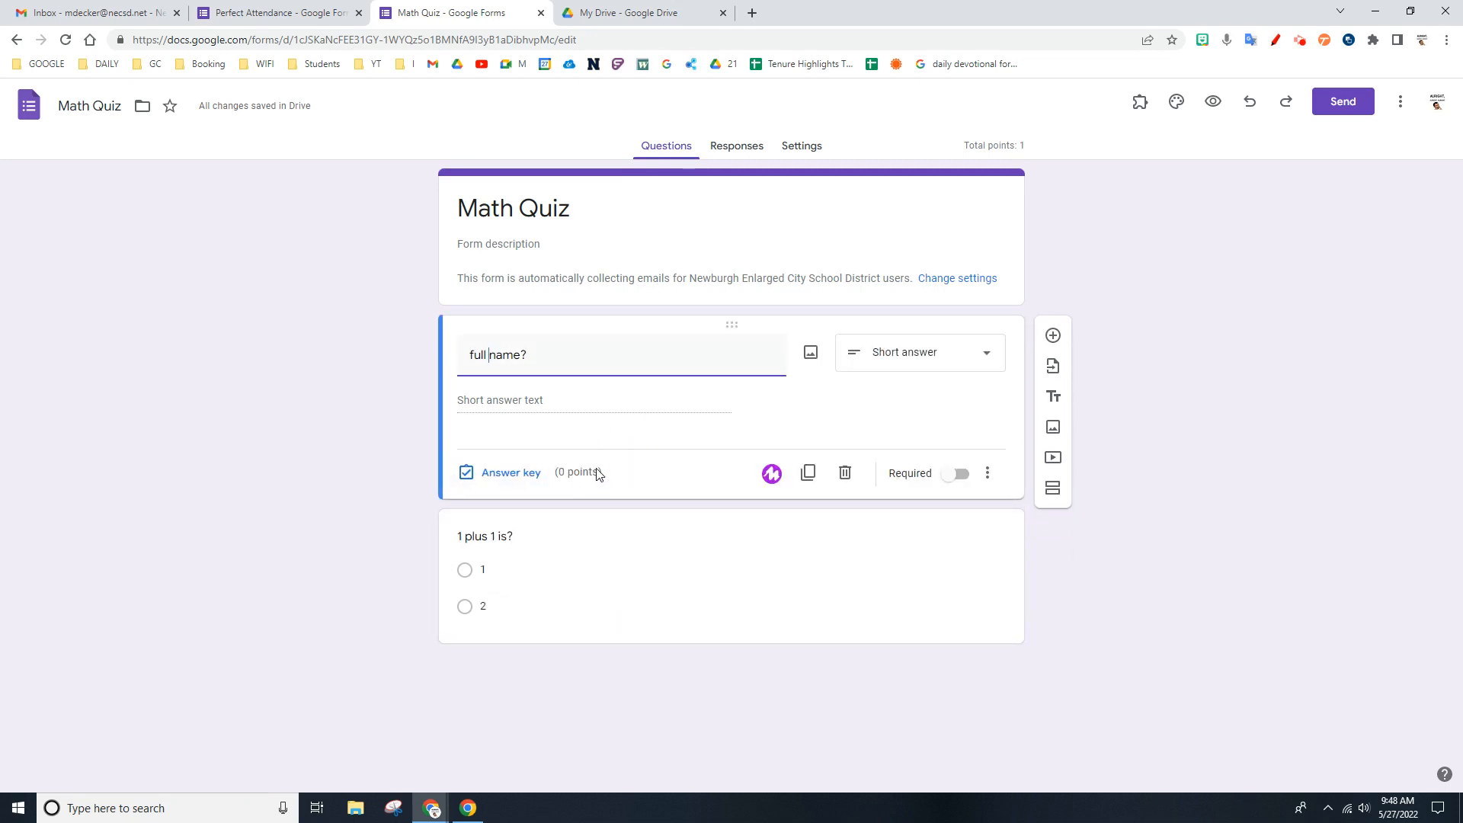
- Start the Certify'em add-on for the quiz and view the available passing score percentages without changing the setting
click(1140, 103)
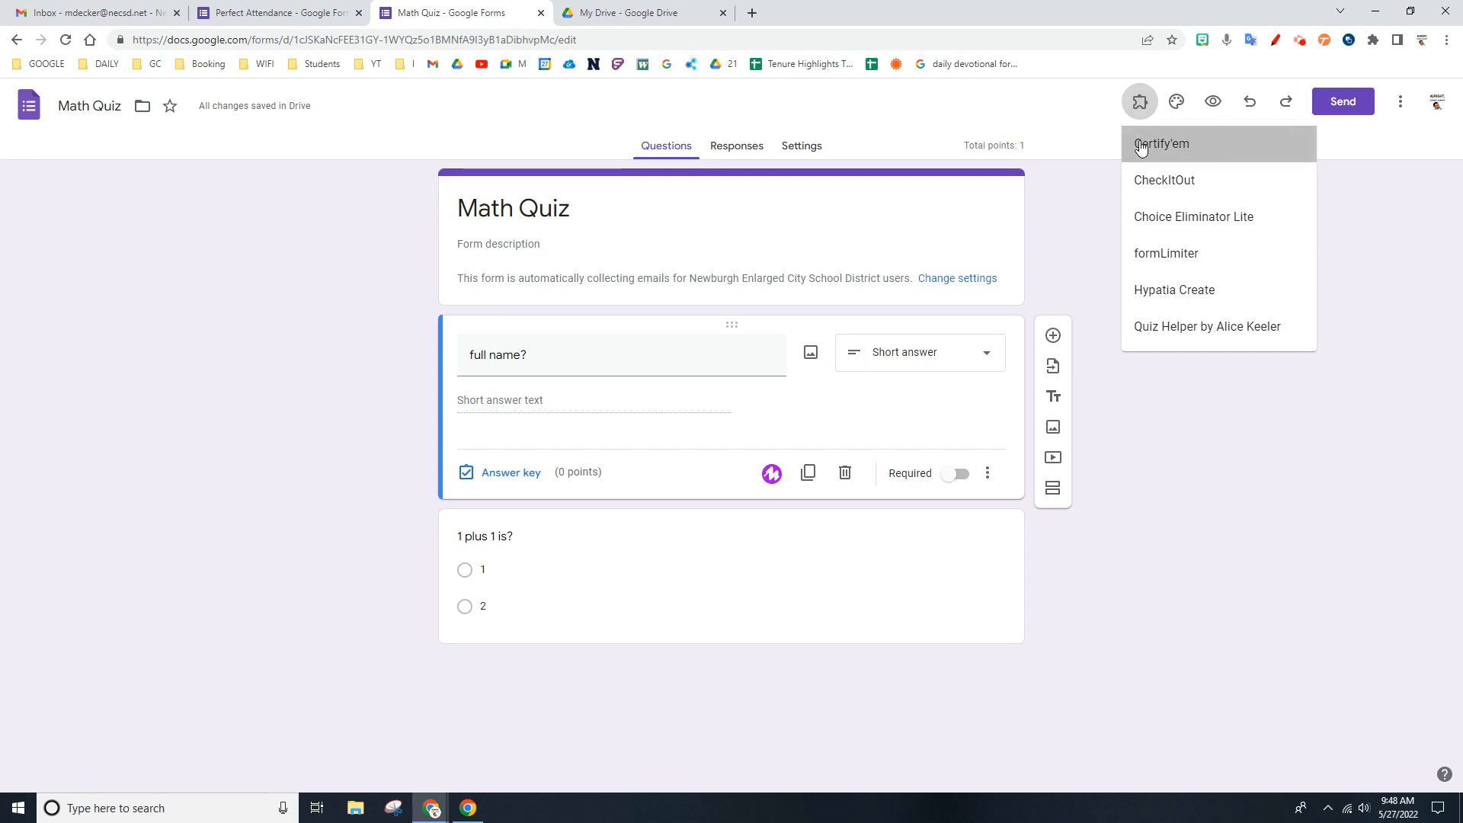
click(1141, 145)
click(712, 179)
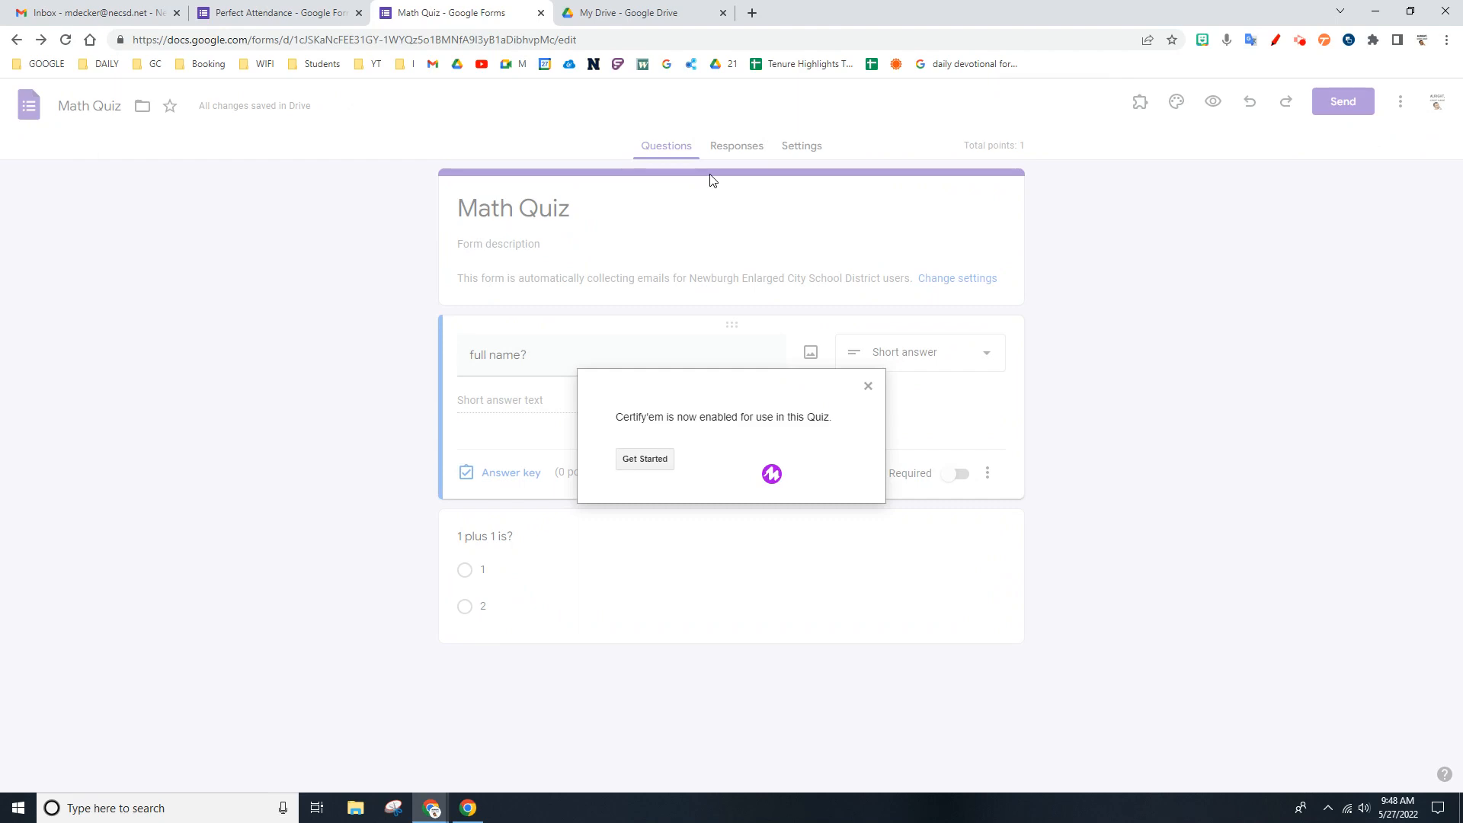
click(649, 467)
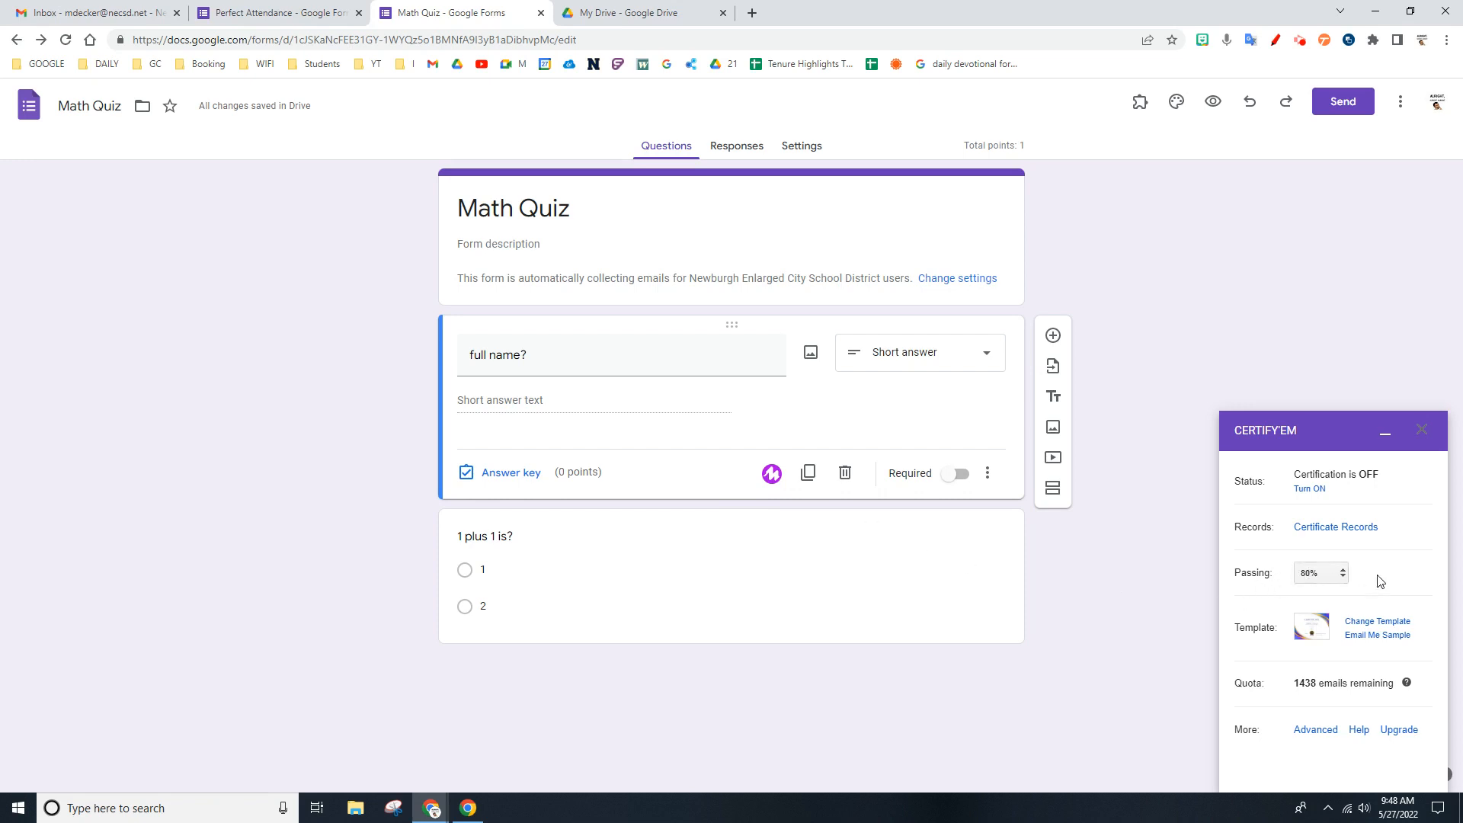
click(1343, 579)
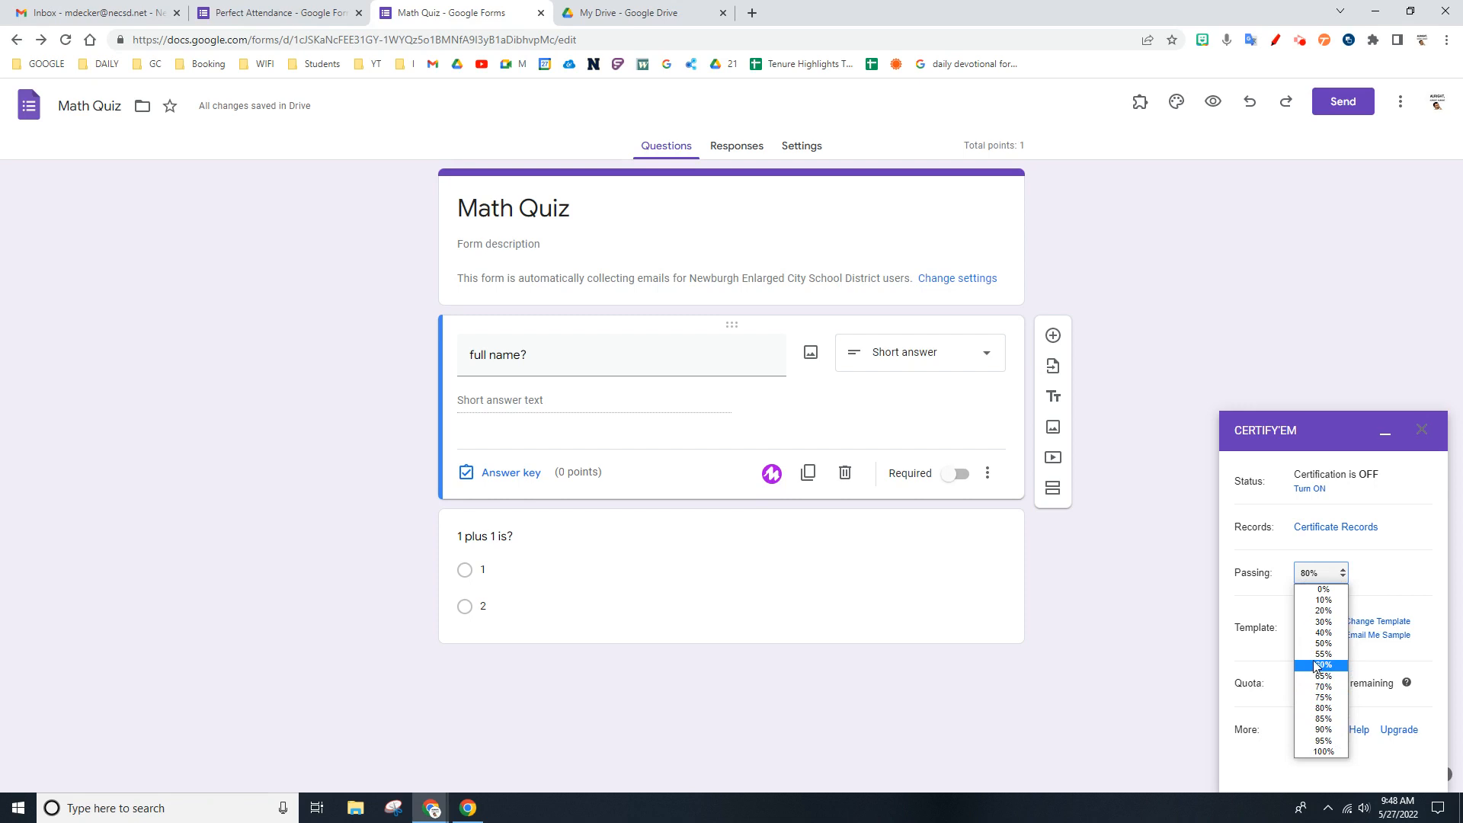
click(1422, 532)
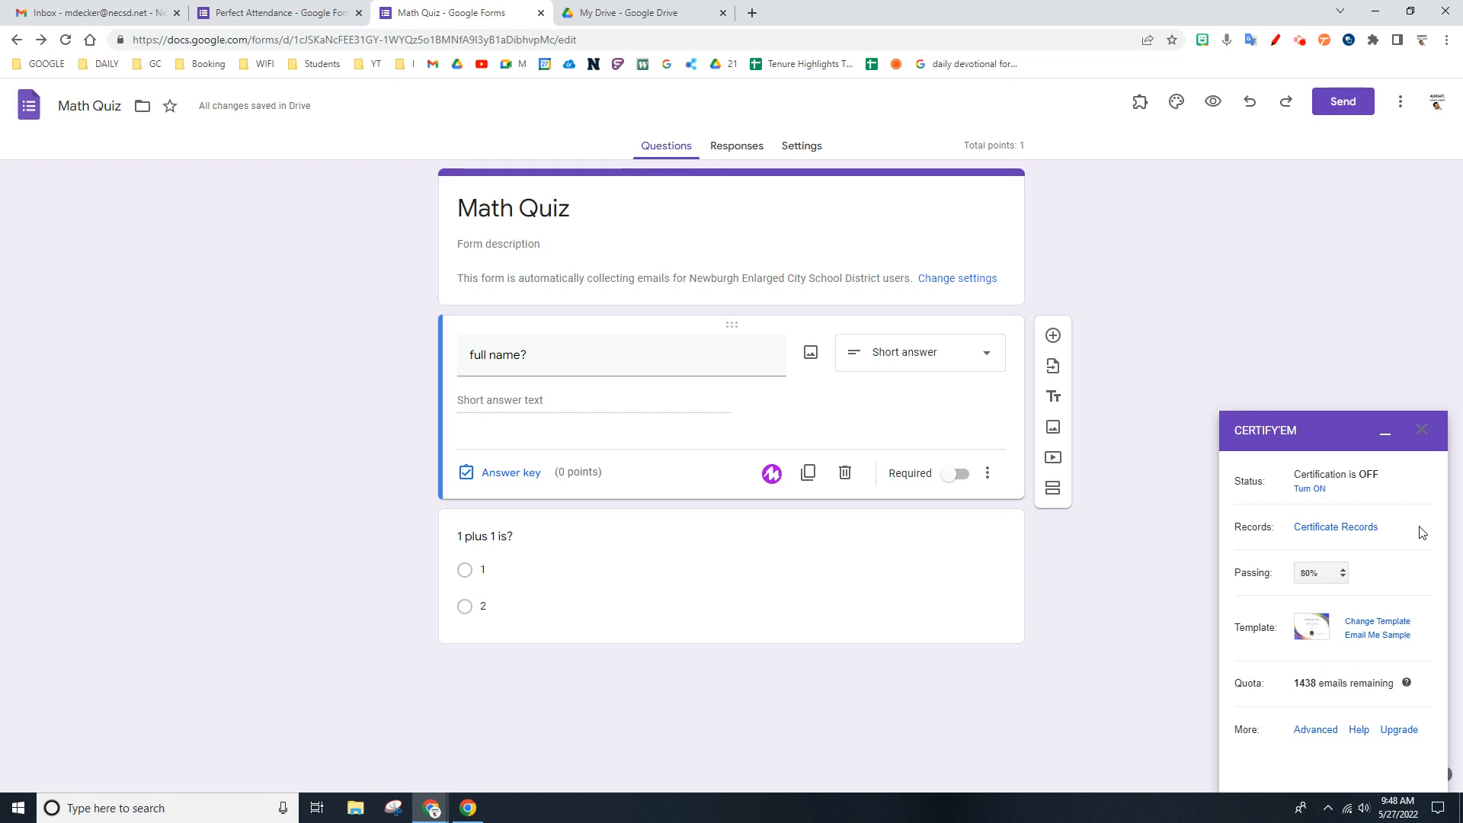
- Set the certificate template to Elegant in Certify'em and save the change
click(1369, 623)
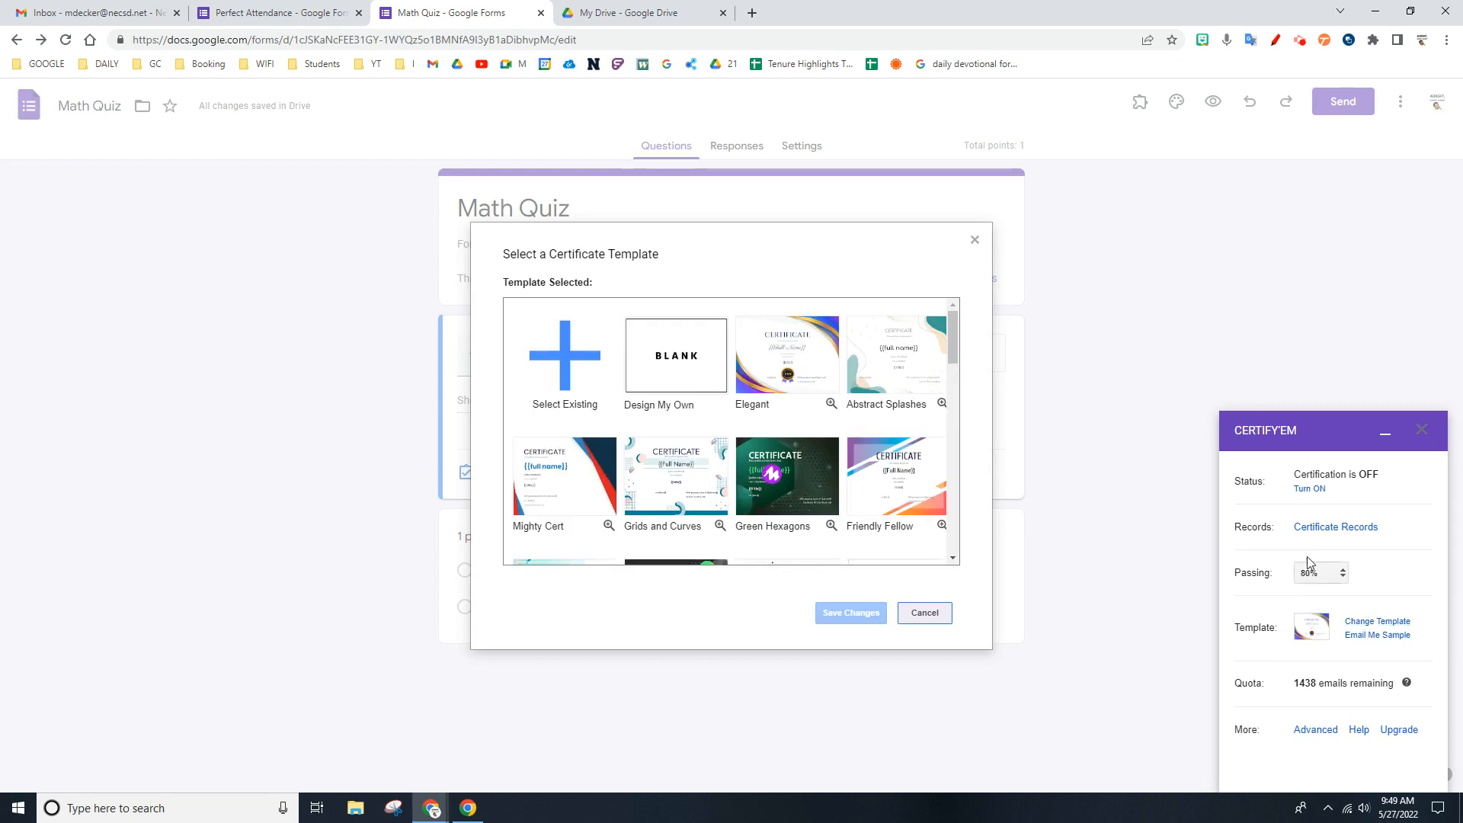
scroll(777, 444, down, 2)
scroll(778, 443, down, 2)
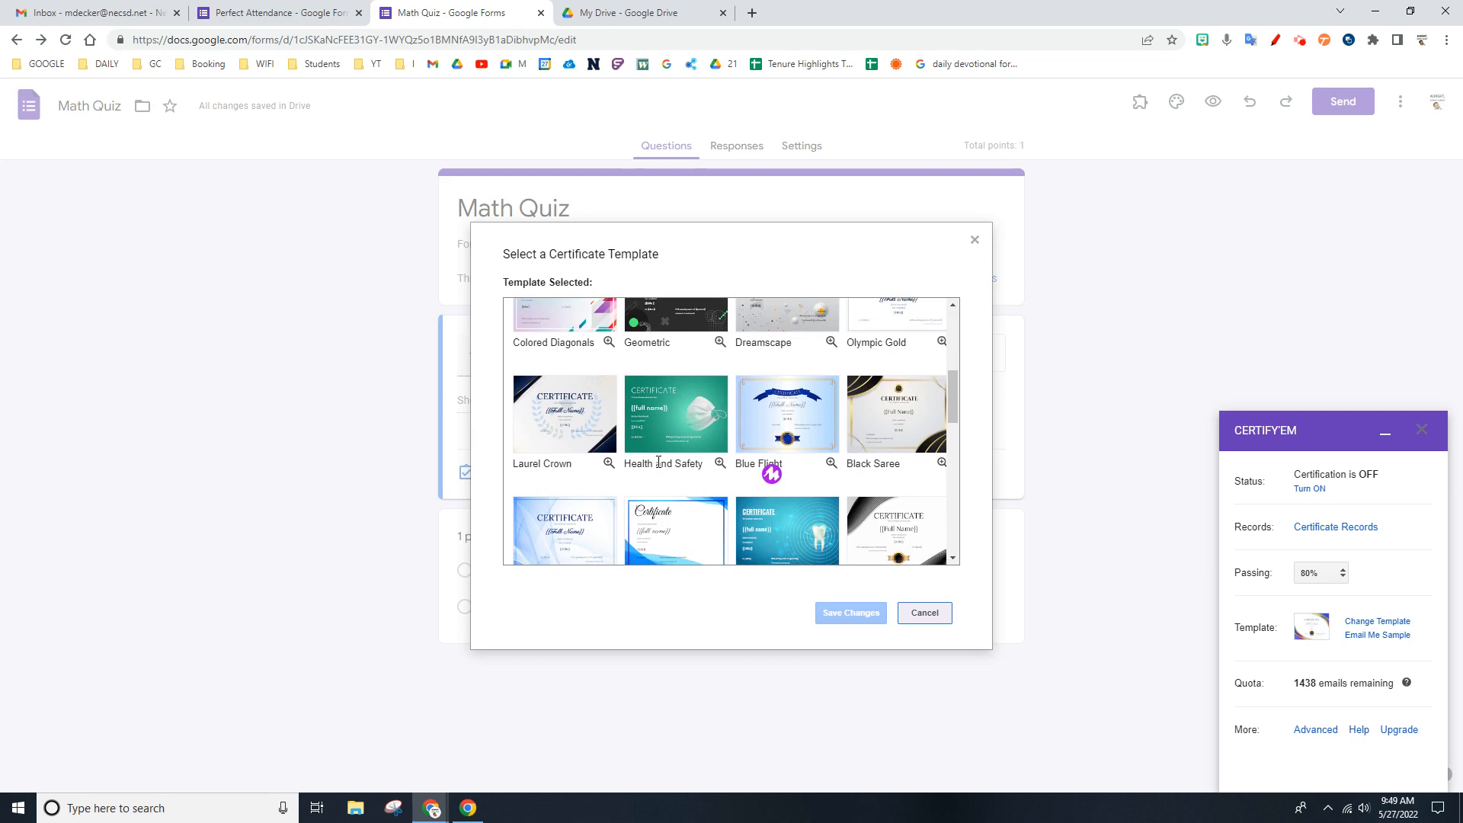
scroll(657, 467, up, 4)
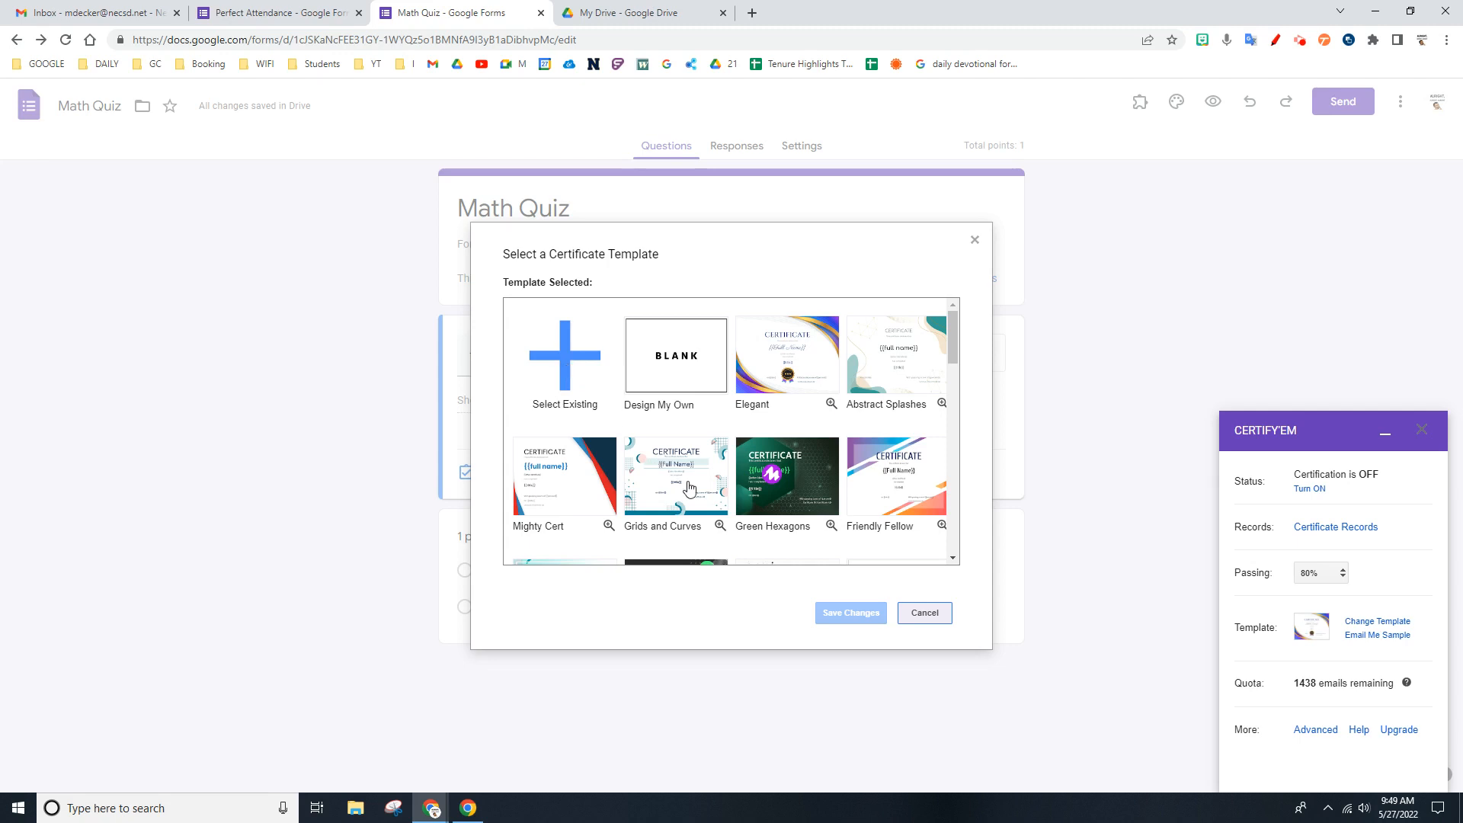
click(795, 345)
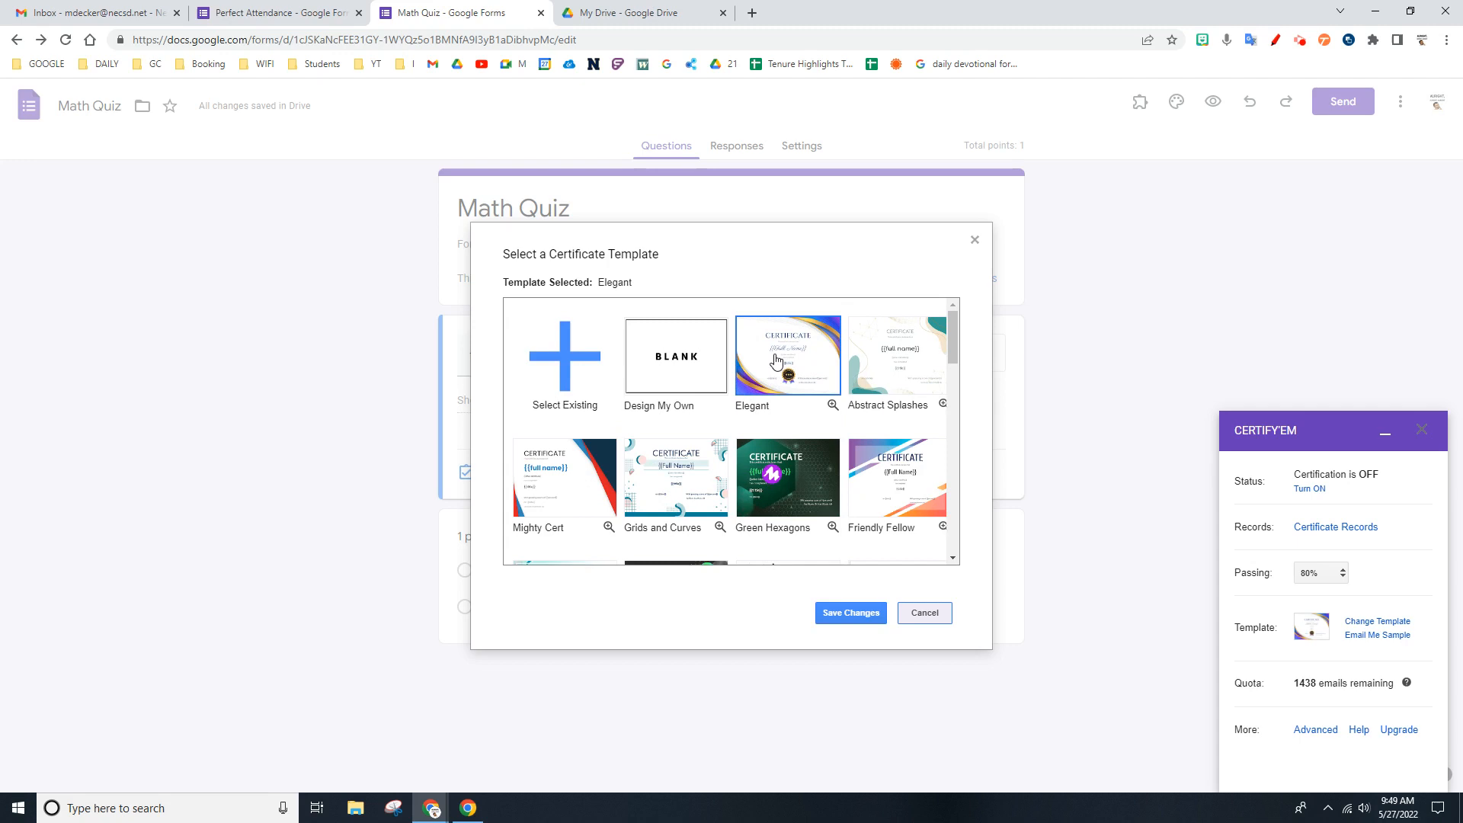
click(839, 622)
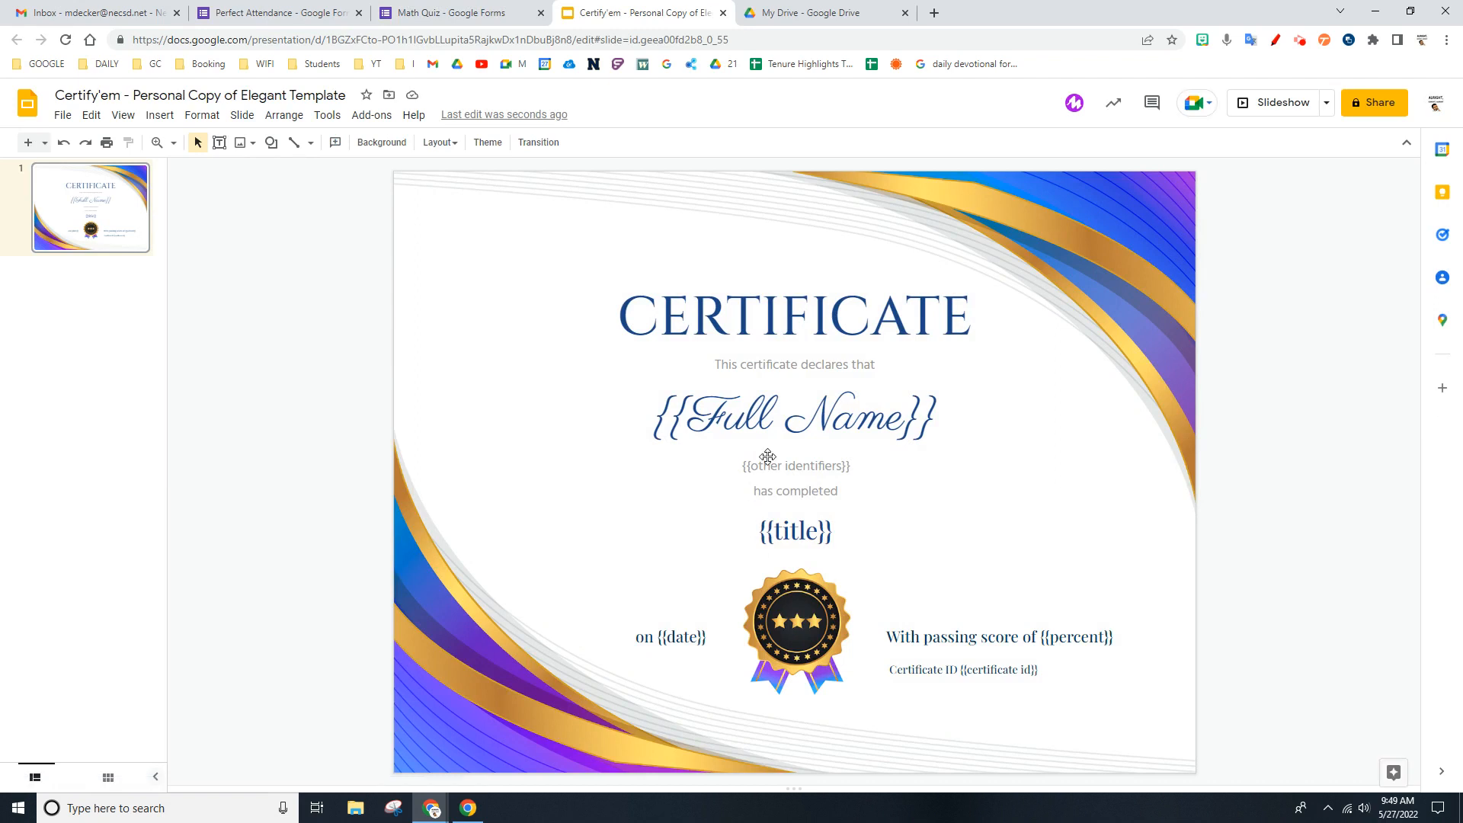
- Delete the {{other identifiers}} placeholder text from the Elegant certificate slide
click(767, 426)
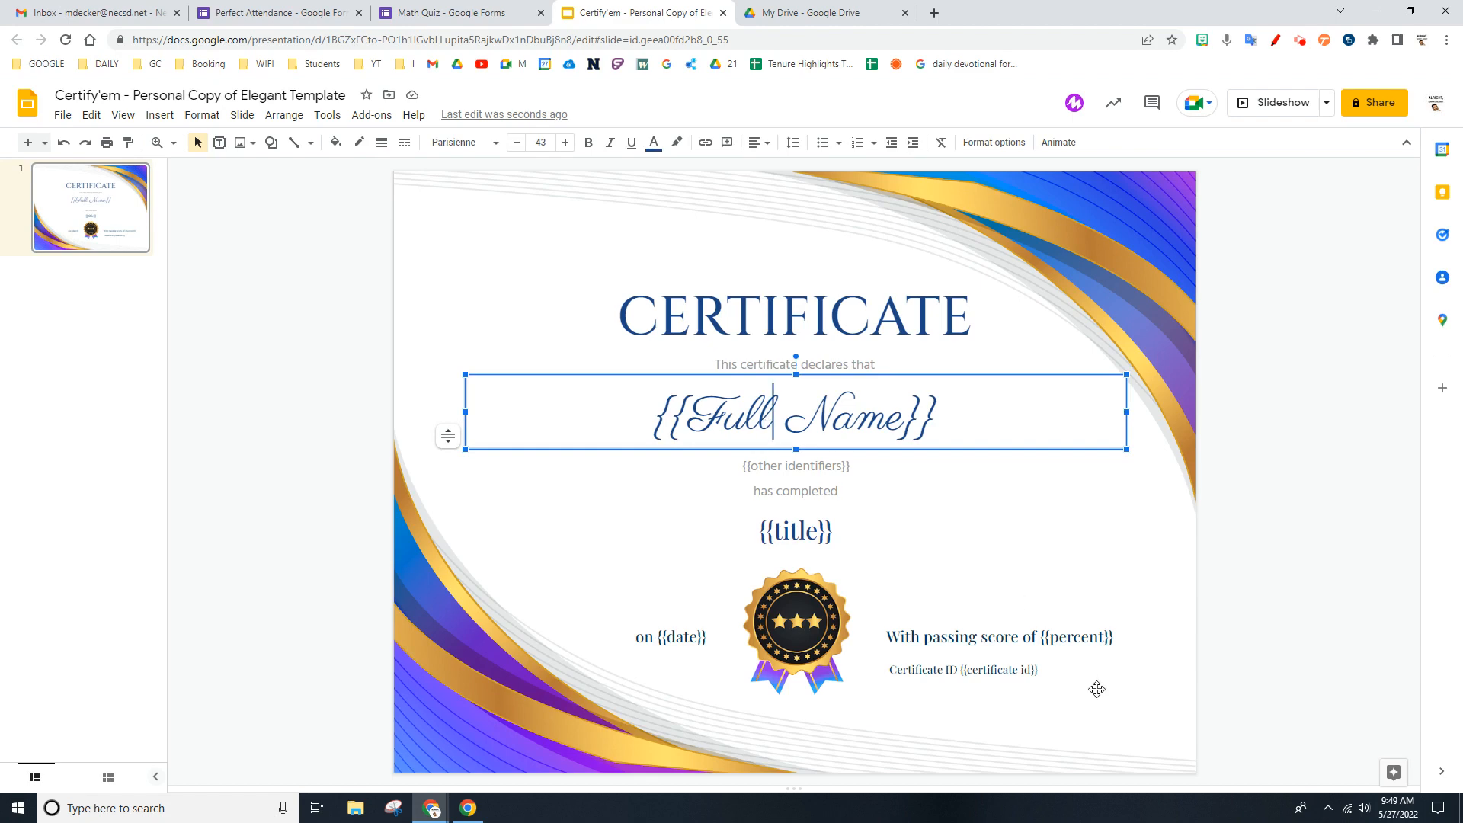
click(1080, 639)
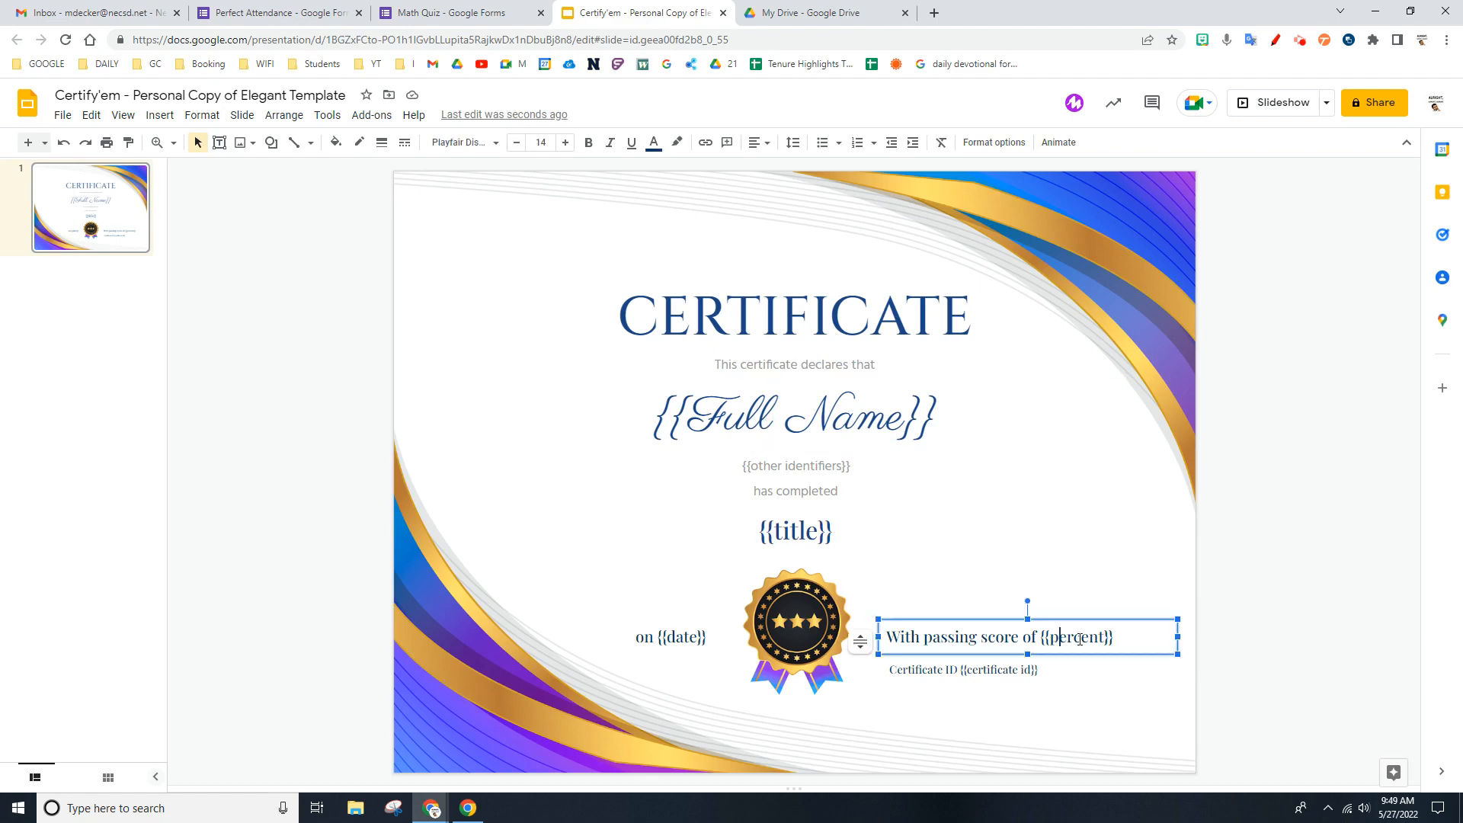
click(689, 639)
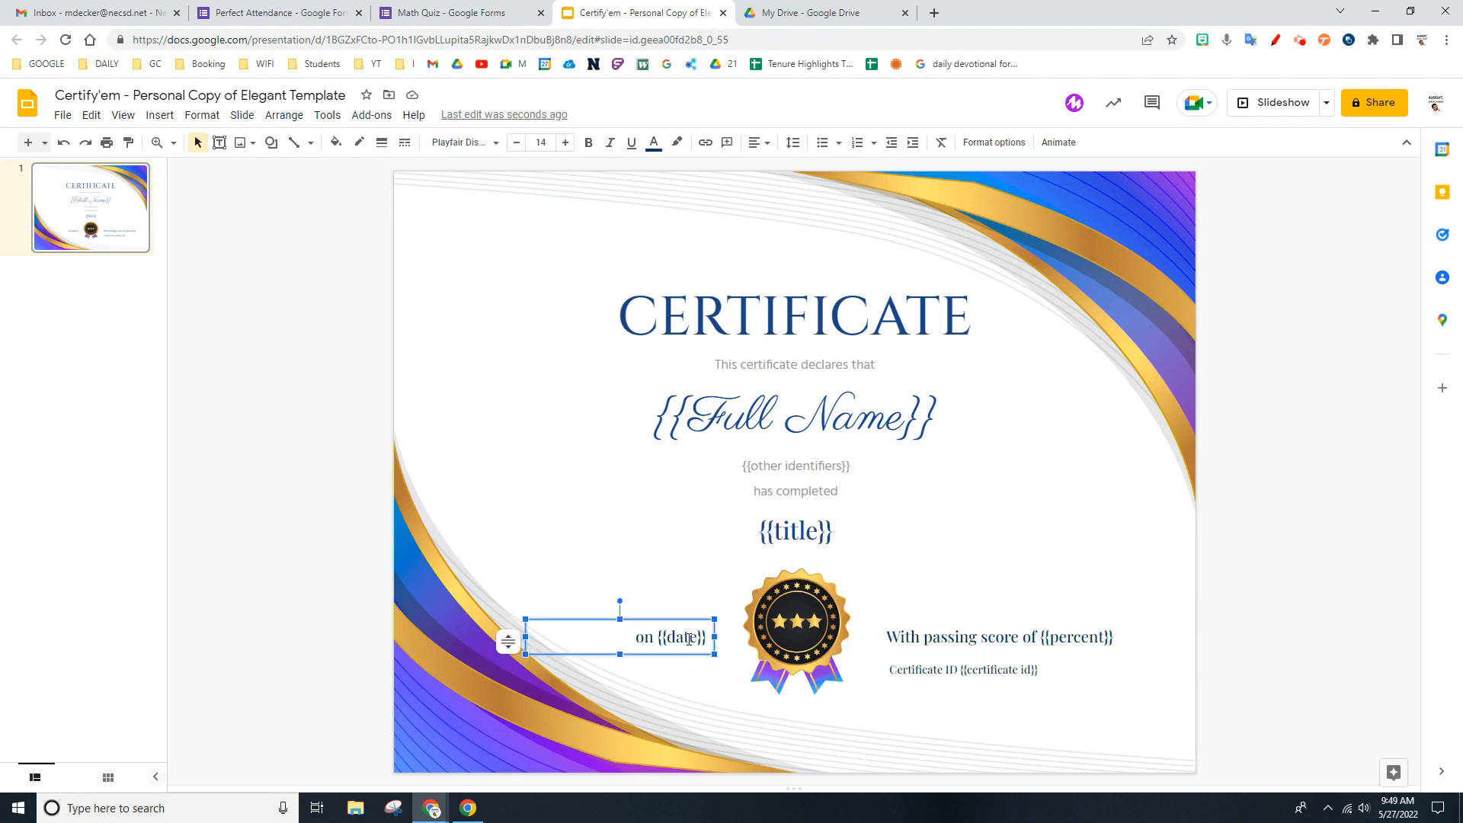
click(833, 467)
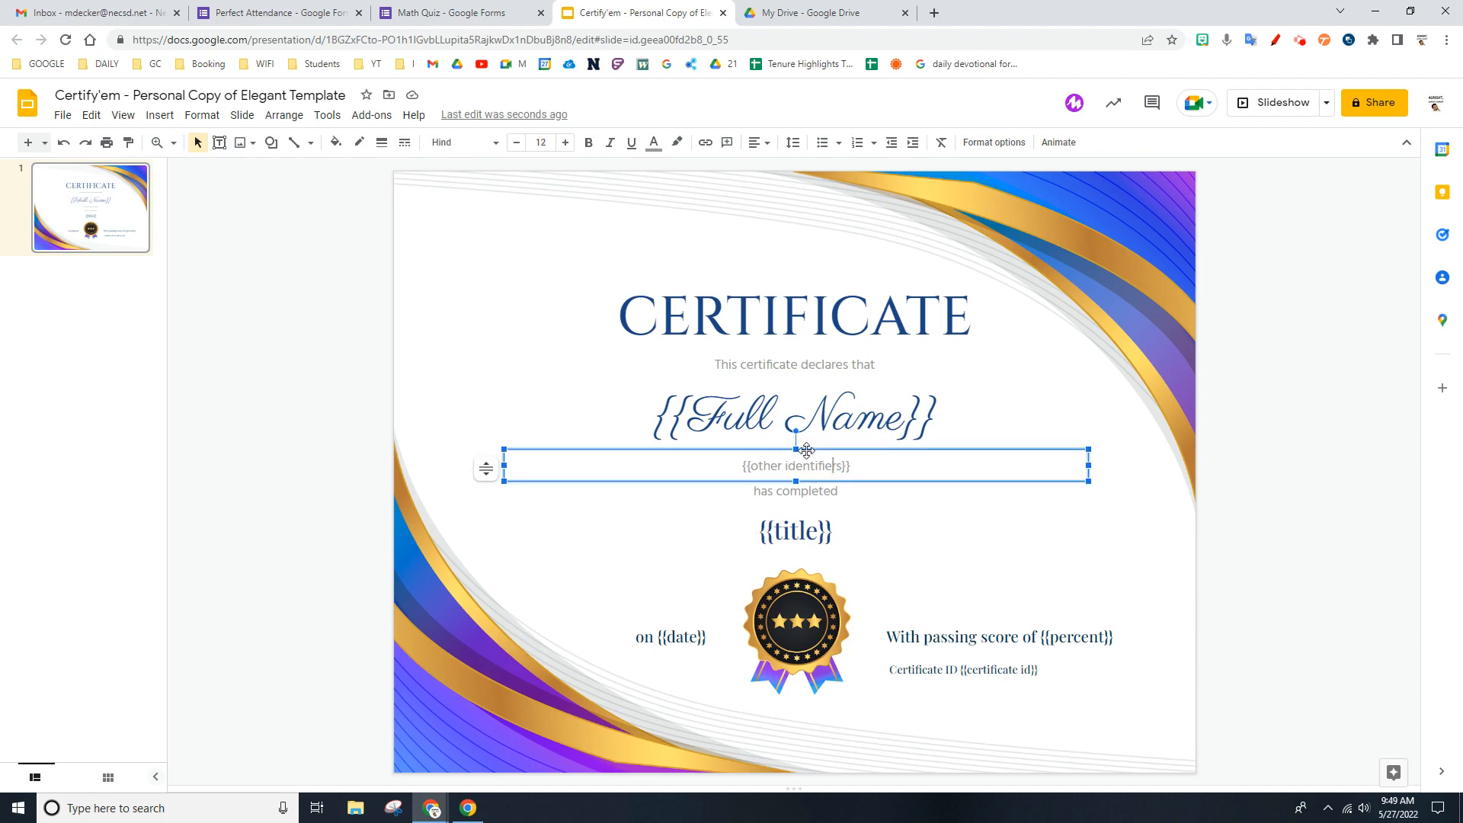
key(BackSpace)
key(Delete)
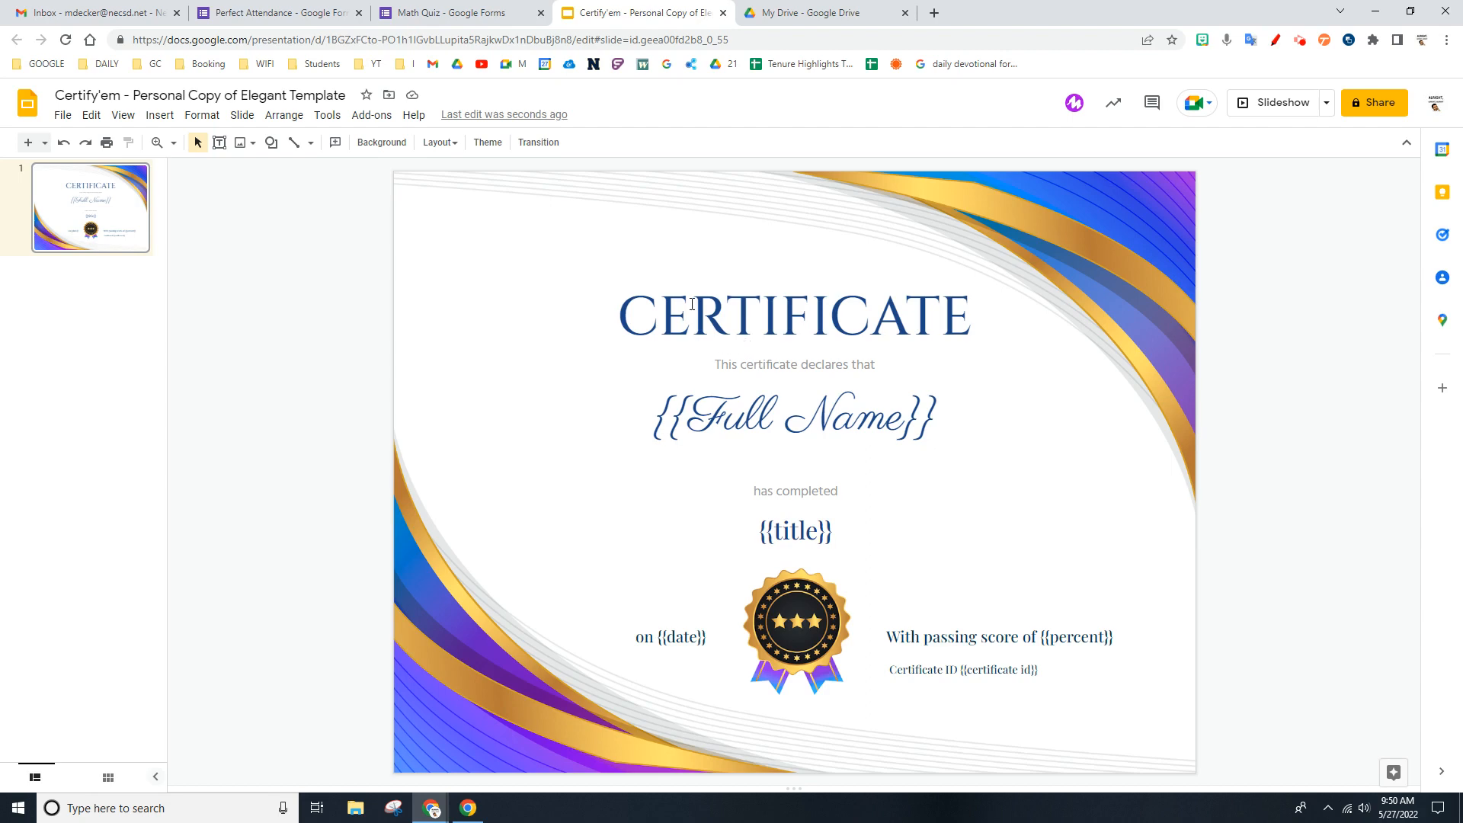
- Move the CERTIFICATE heading slightly upward on the slide
right_click(596, 333)
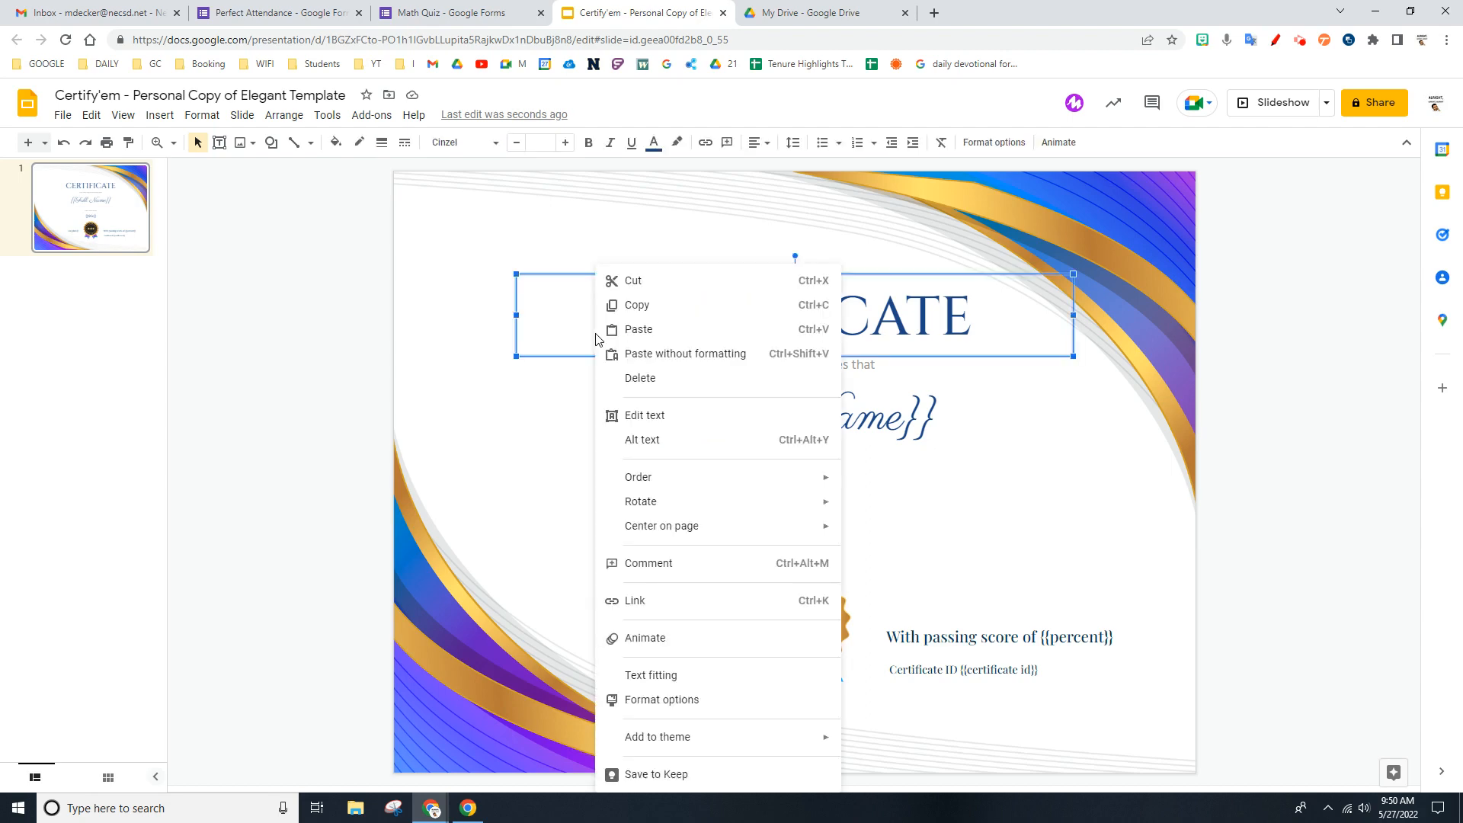
click(533, 460)
click(784, 314)
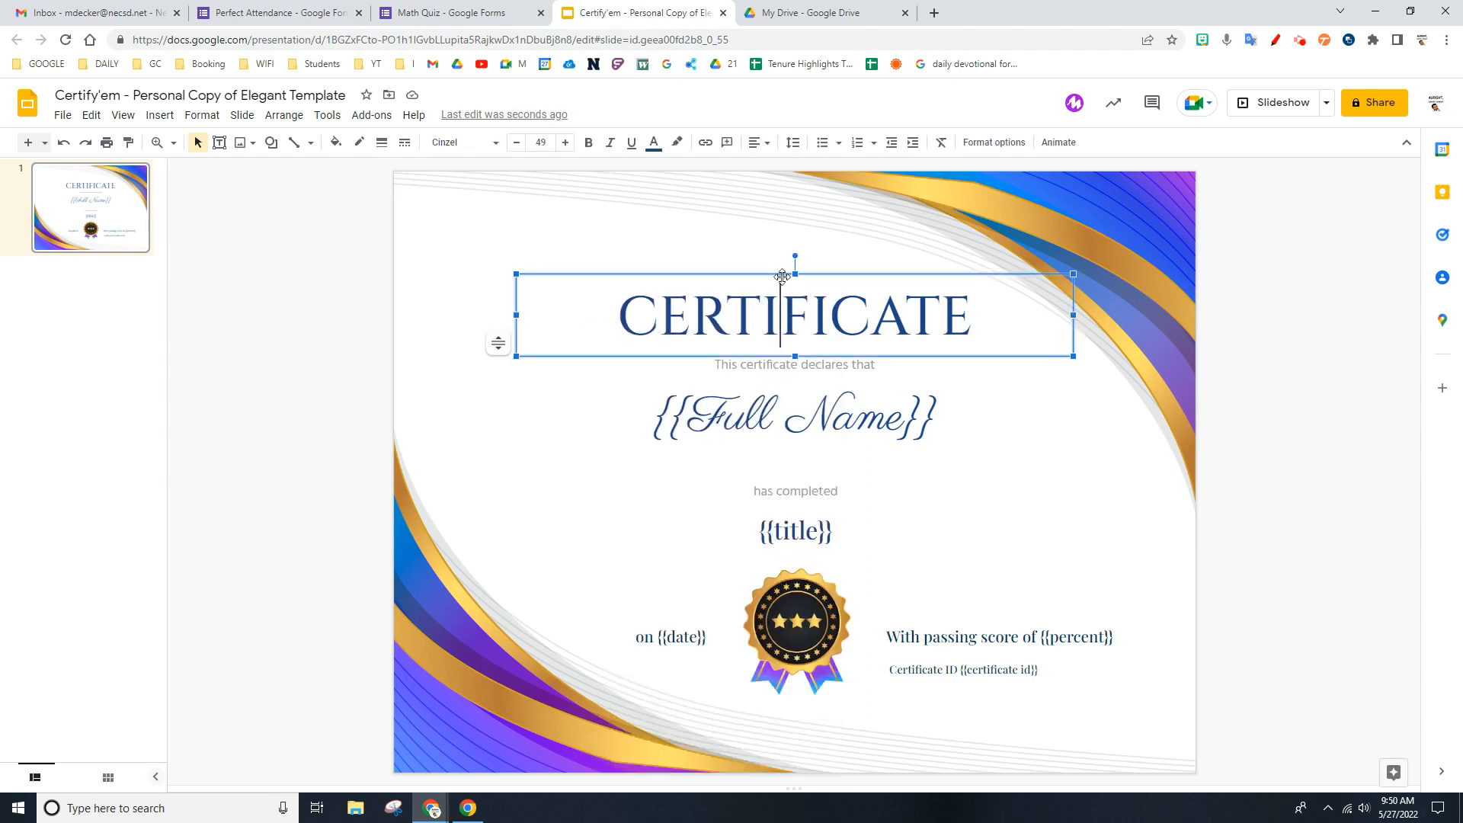
drag(782, 276, 779, 265)
click(569, 477)
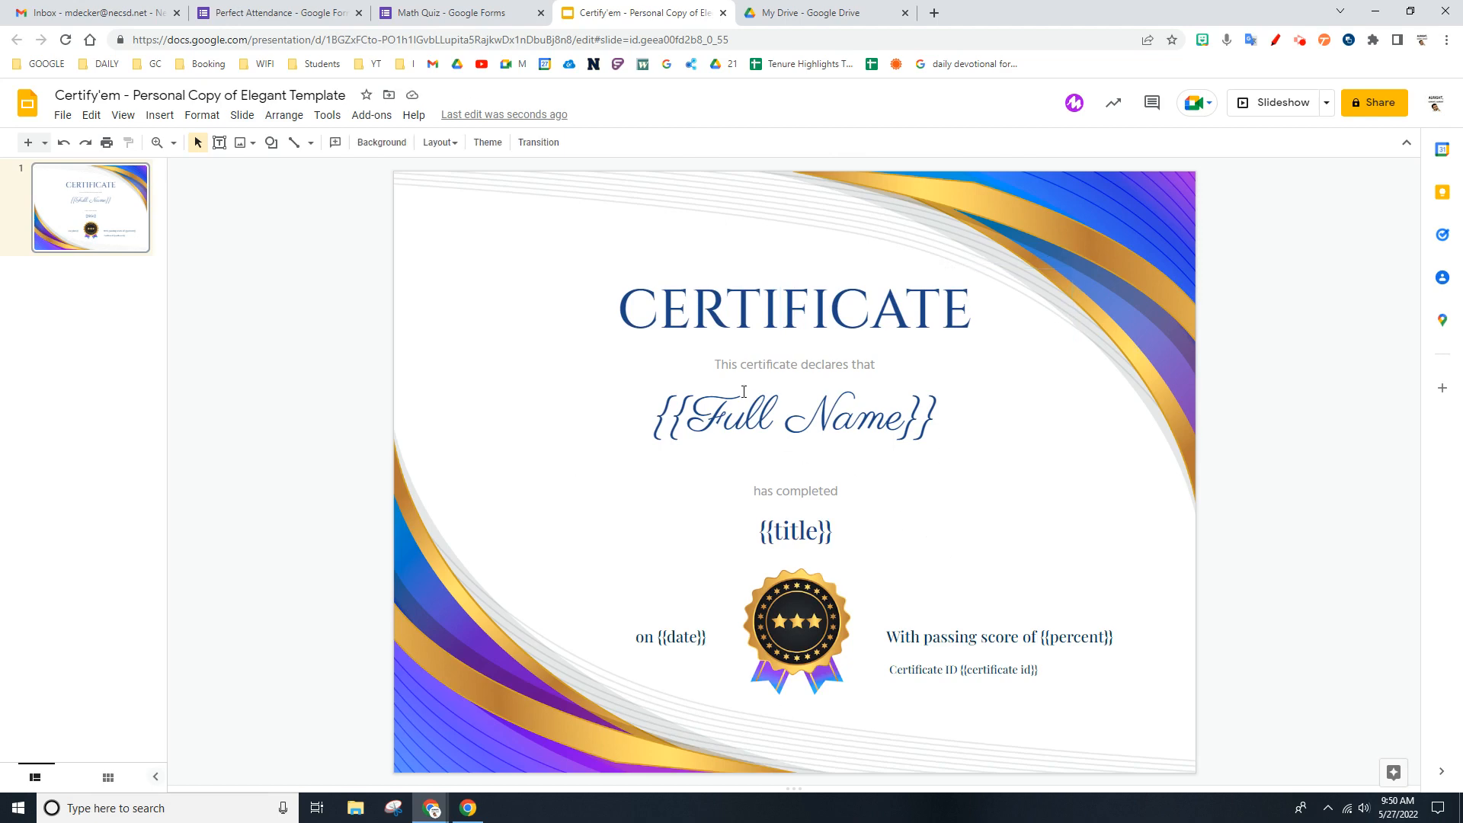
- Move the certificate template presentation into the Certs folder in My Drive
click(389, 96)
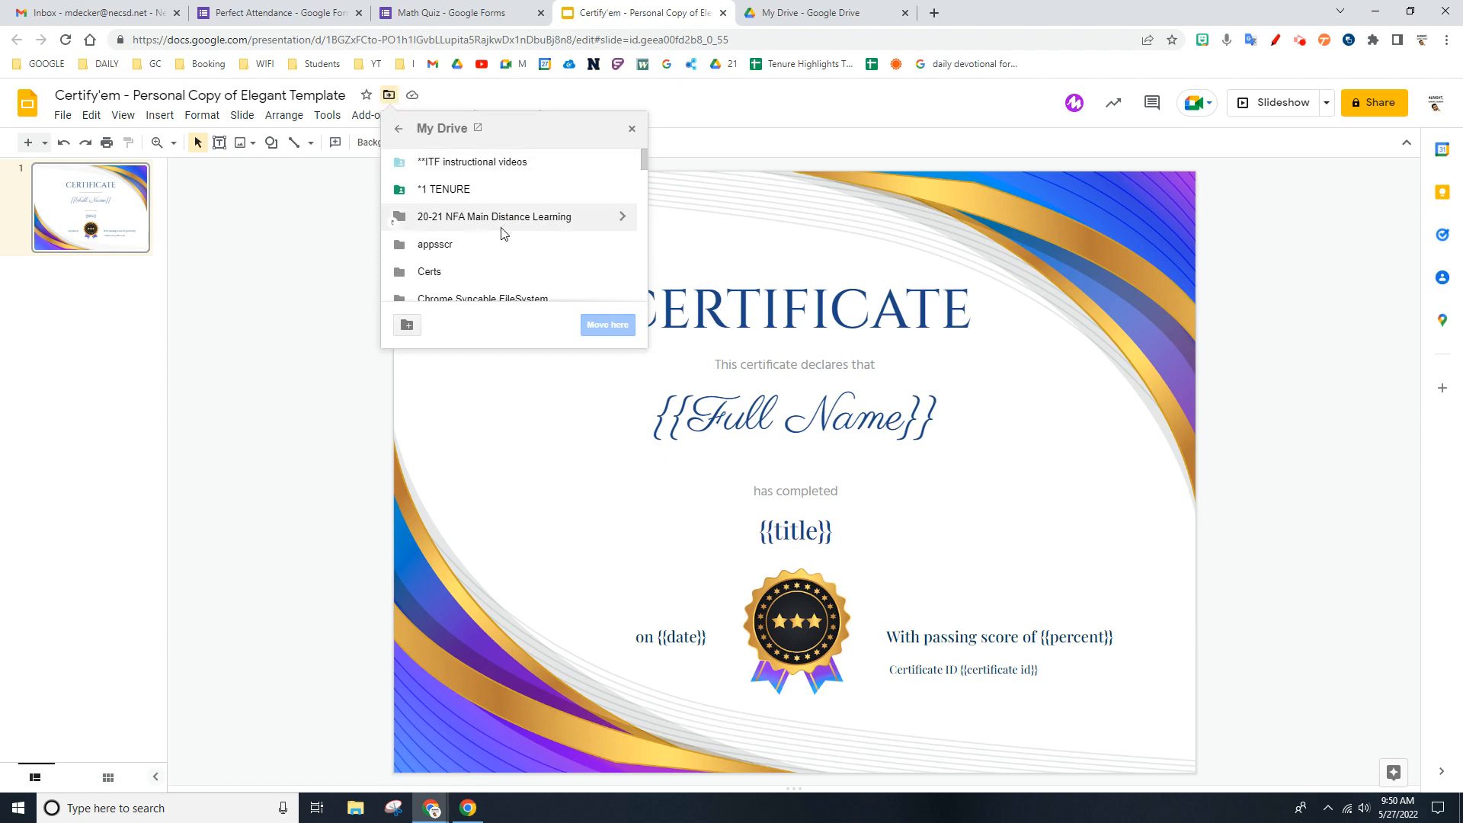
scroll(499, 231, down, 1)
click(431, 199)
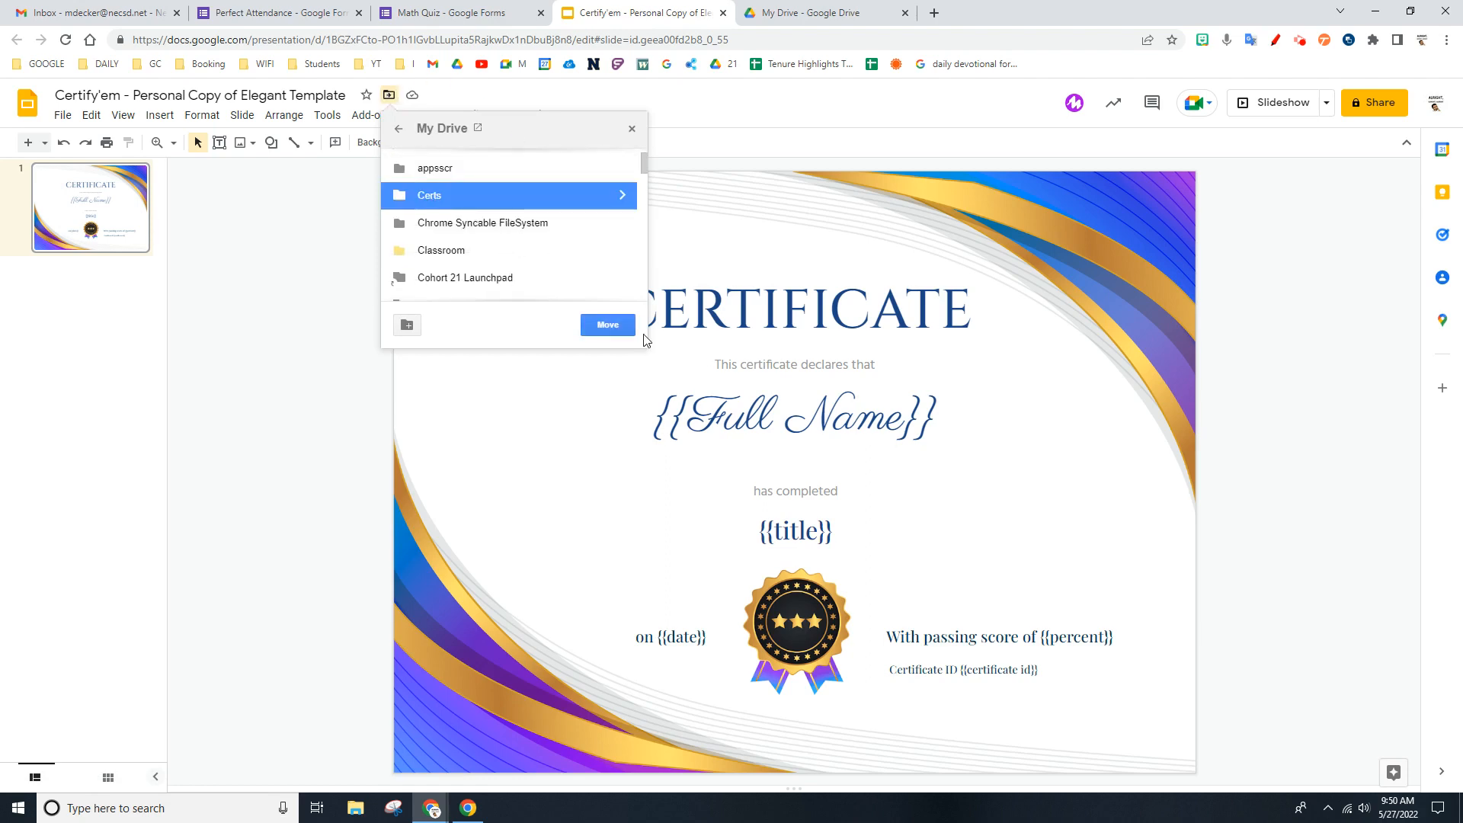
click(606, 326)
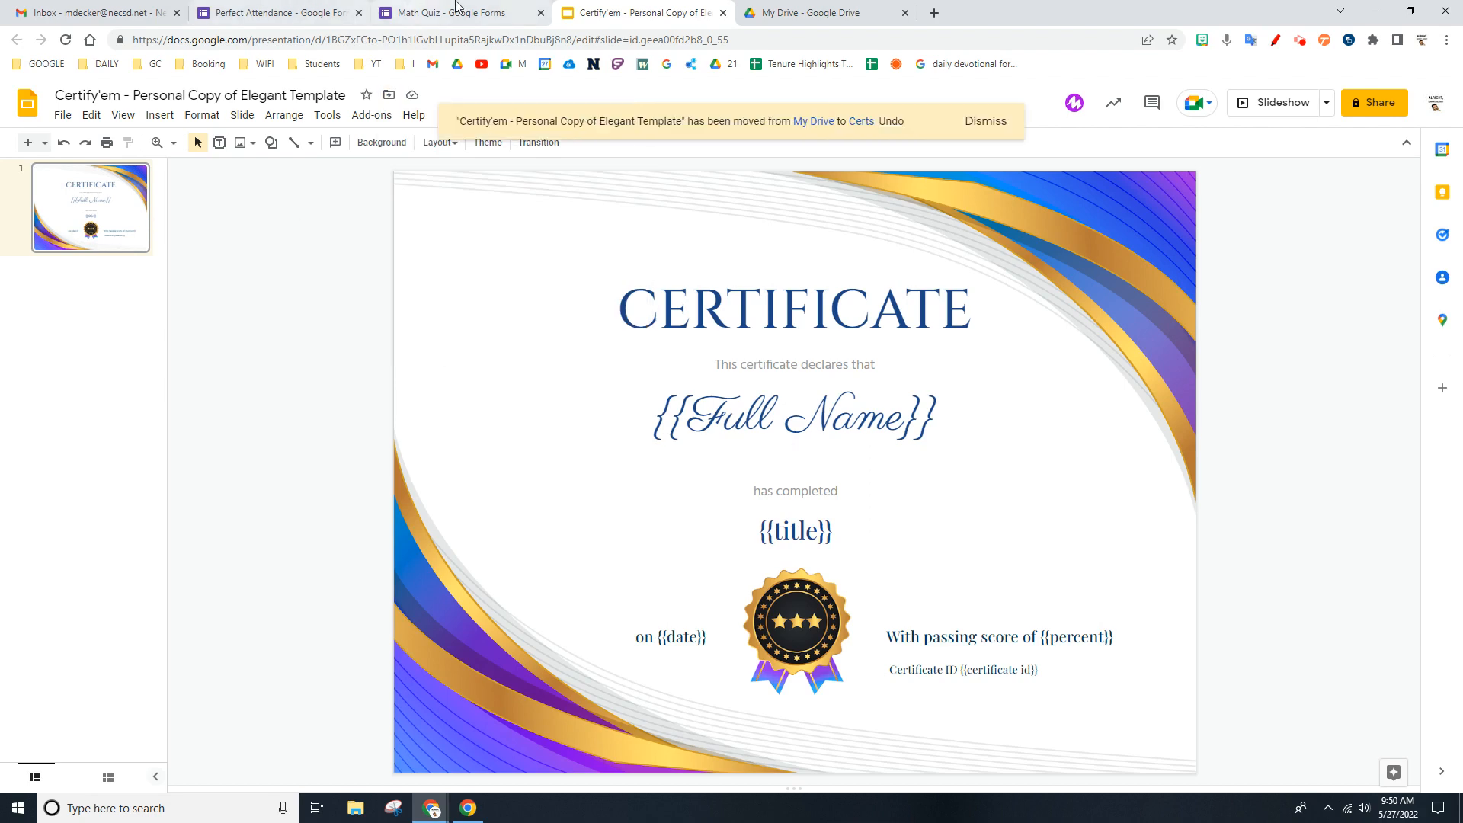
- Return to the Math Quiz form, browse the existing presentations offered as Certify'em templates, and close the template selection without choosing one
click(455, 13)
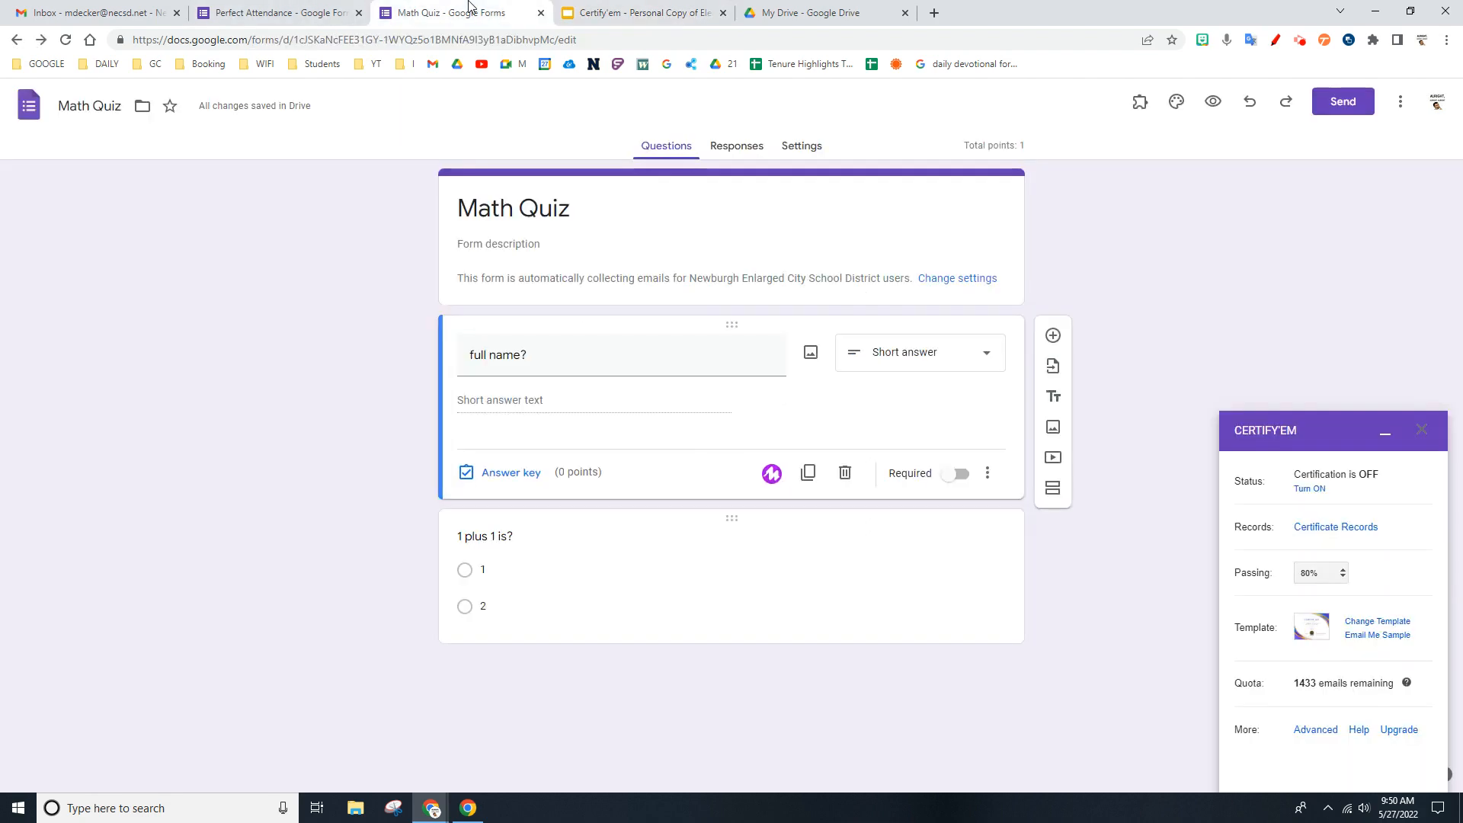
click(1400, 622)
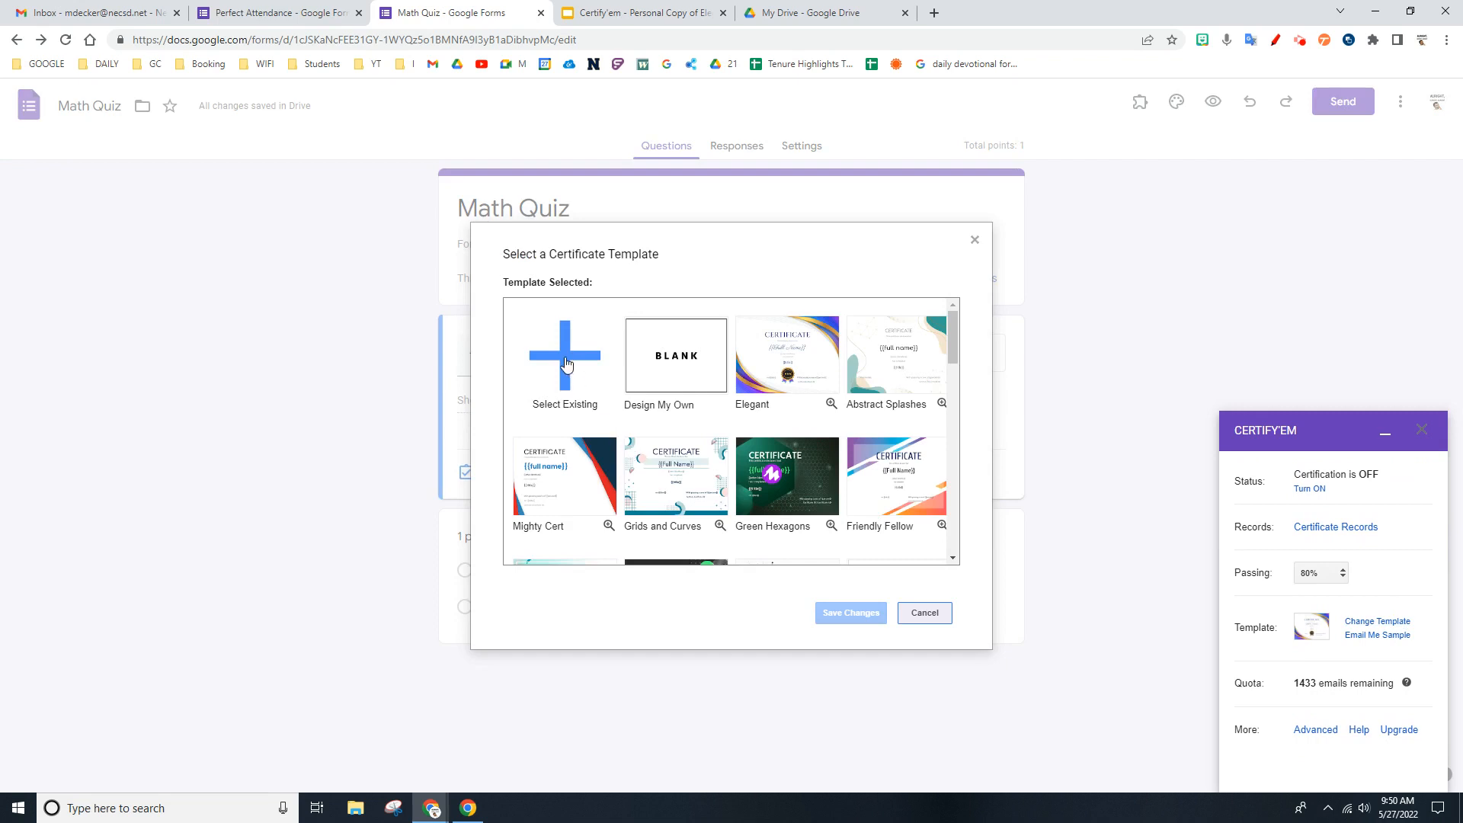
click(568, 364)
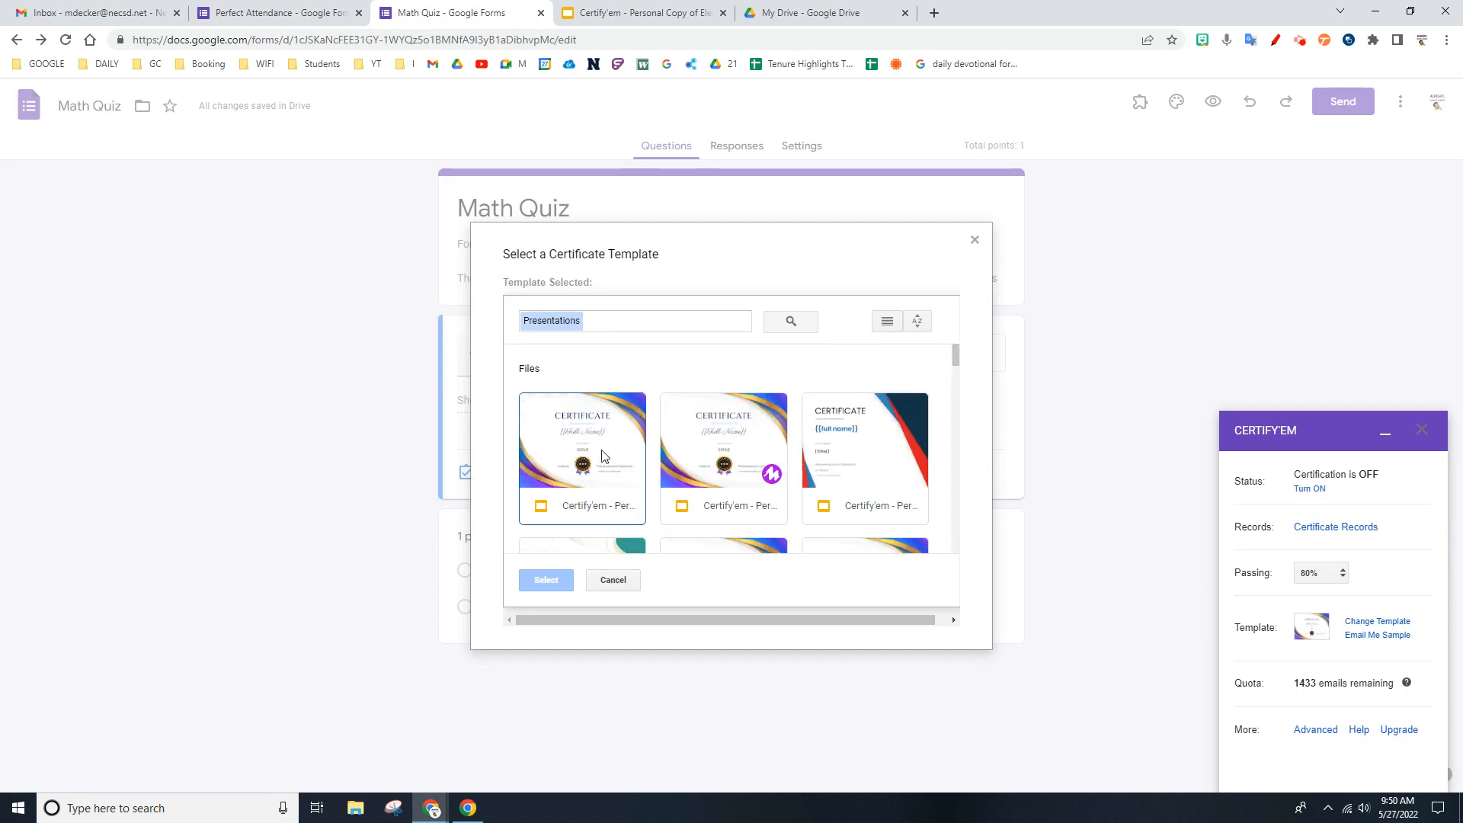
scroll(607, 457, down, 2)
scroll(607, 456, up, 2)
click(975, 241)
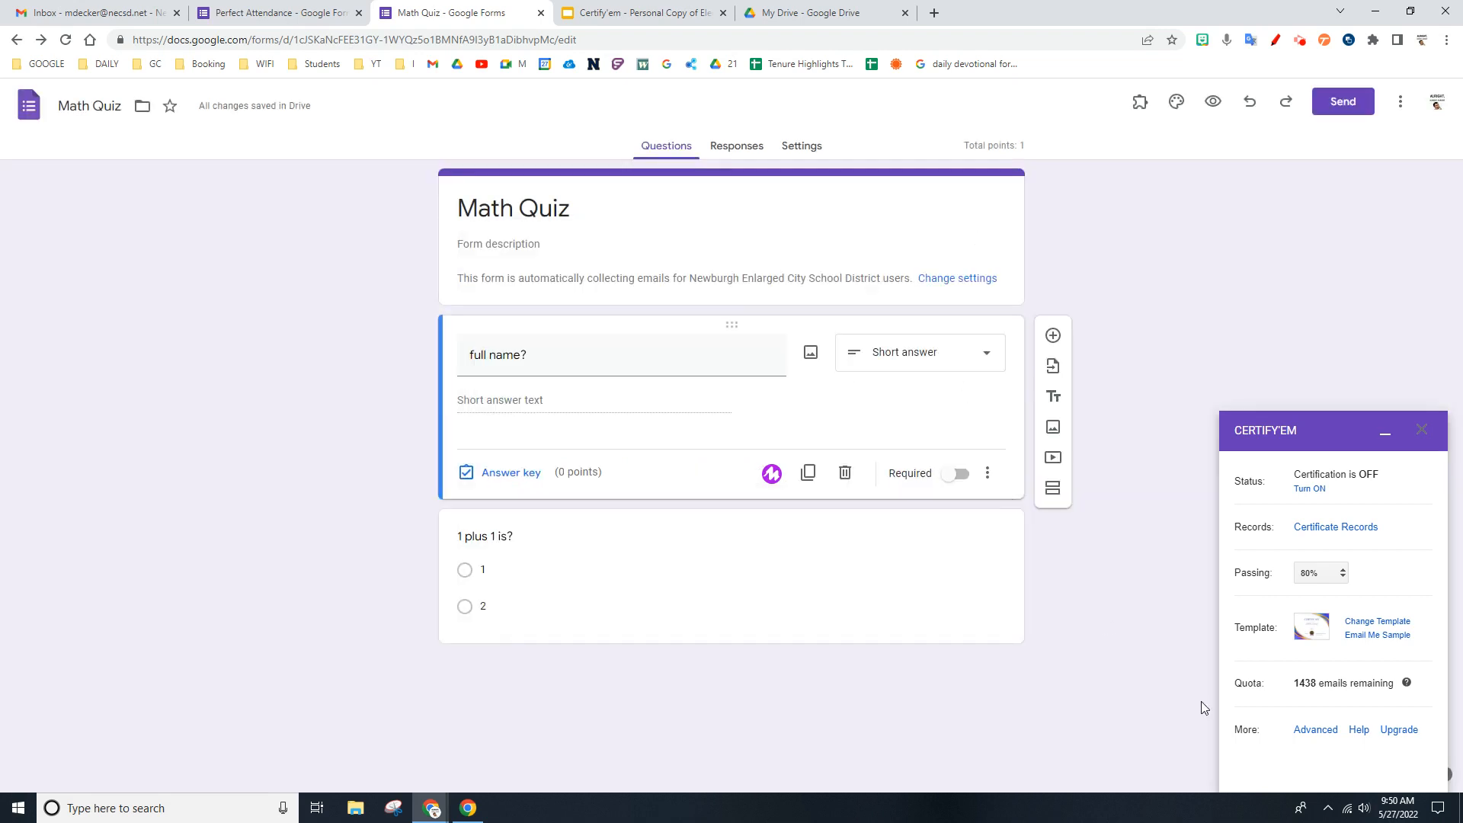
- Choose the Elegant design as the Math Quiz's Certify'em certificate template and save the change
click(1368, 622)
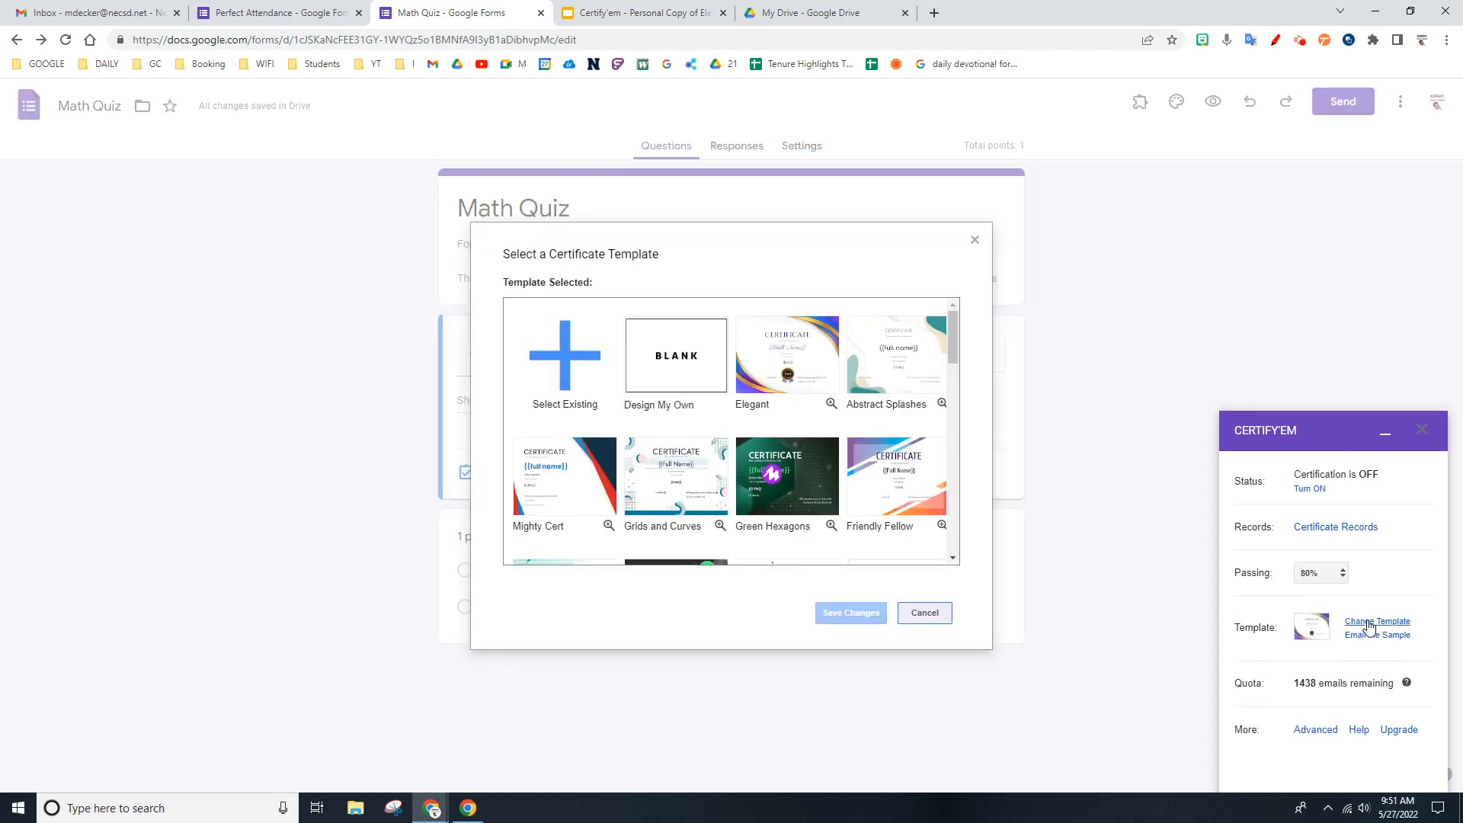
click(790, 339)
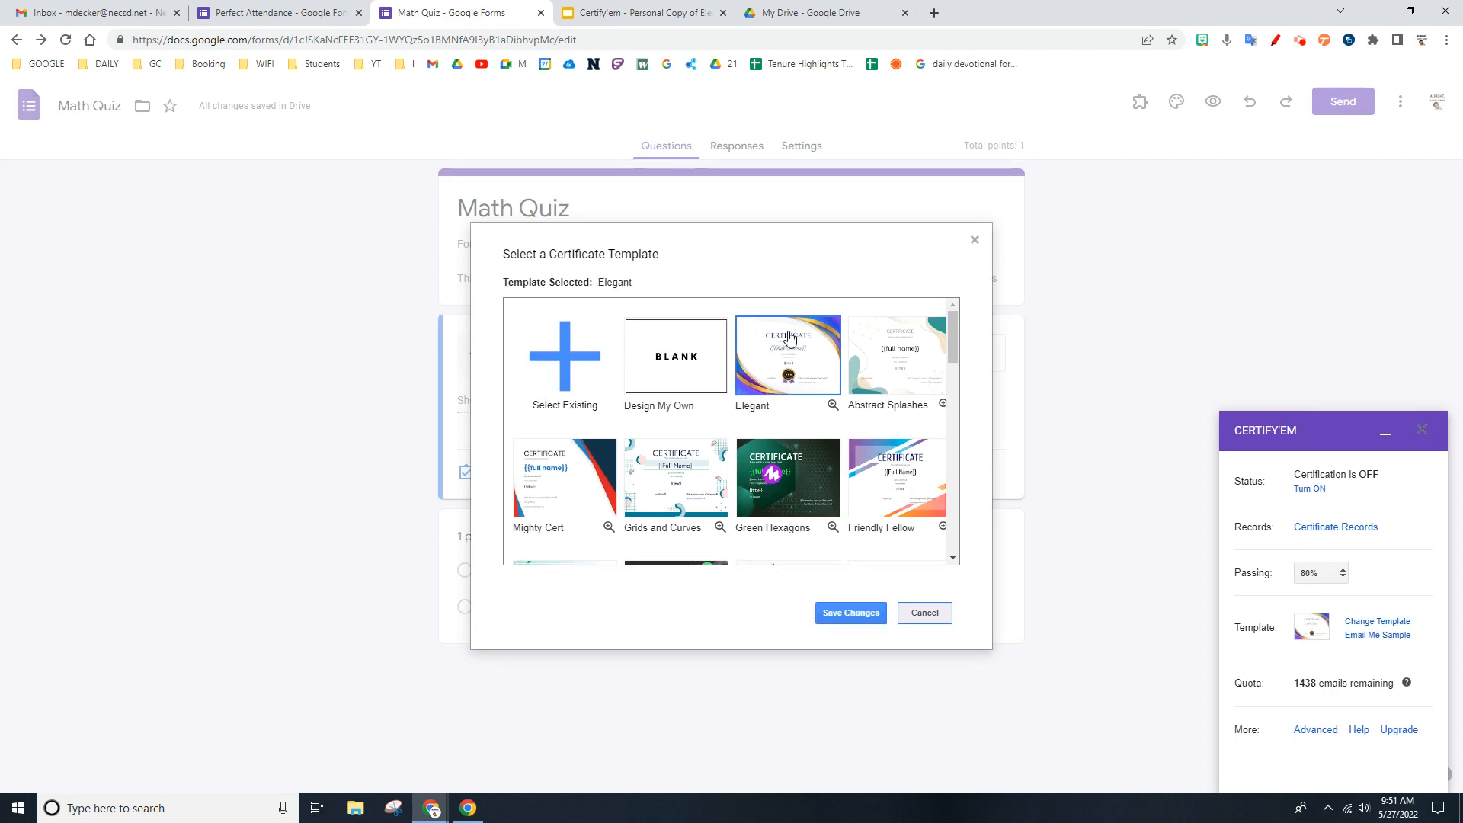
click(851, 614)
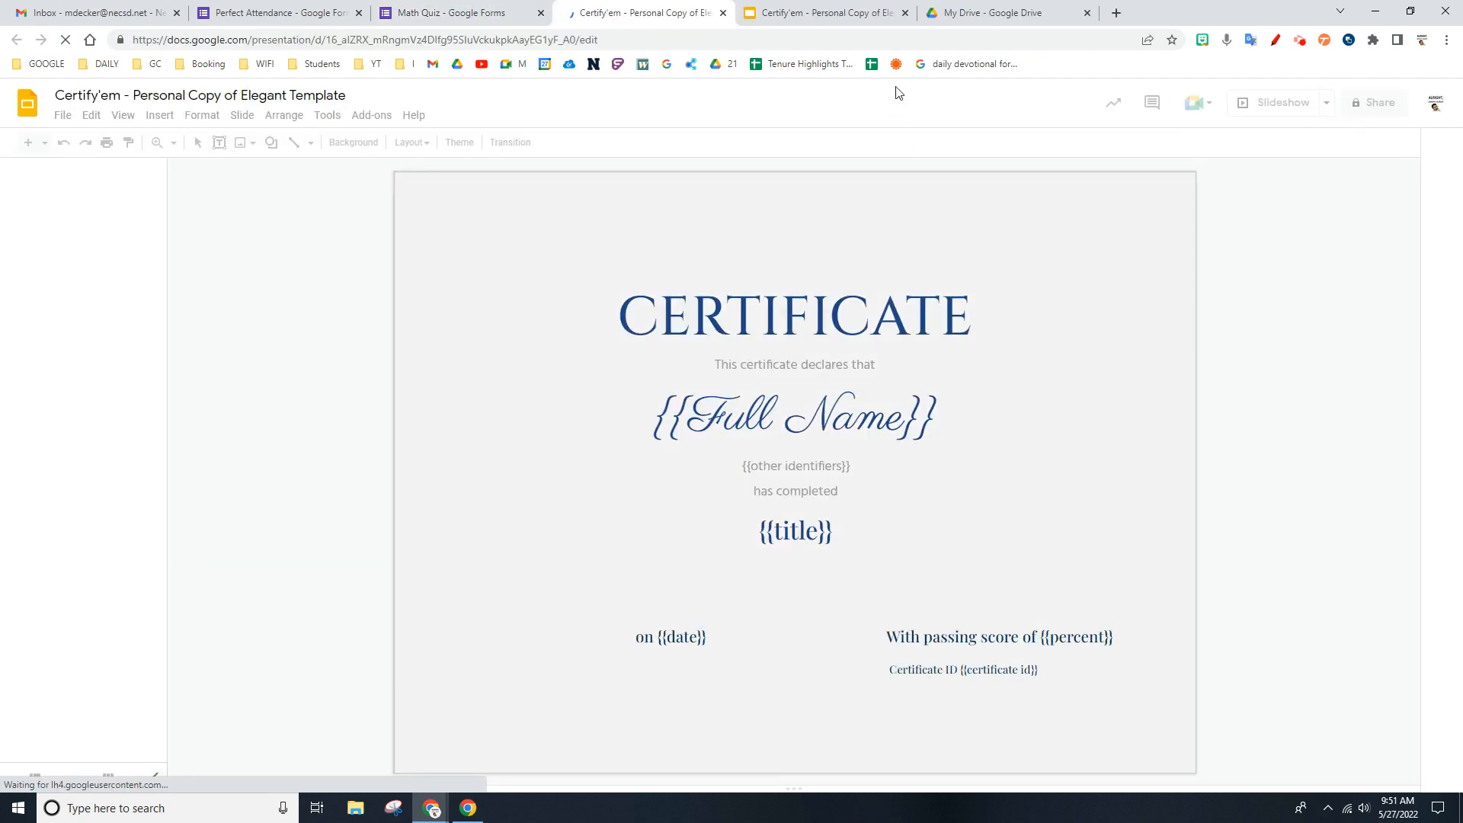
- Close the older template presentation and delete the {{other identifiers}} placeholder from the new Elegant certificate slide
click(906, 13)
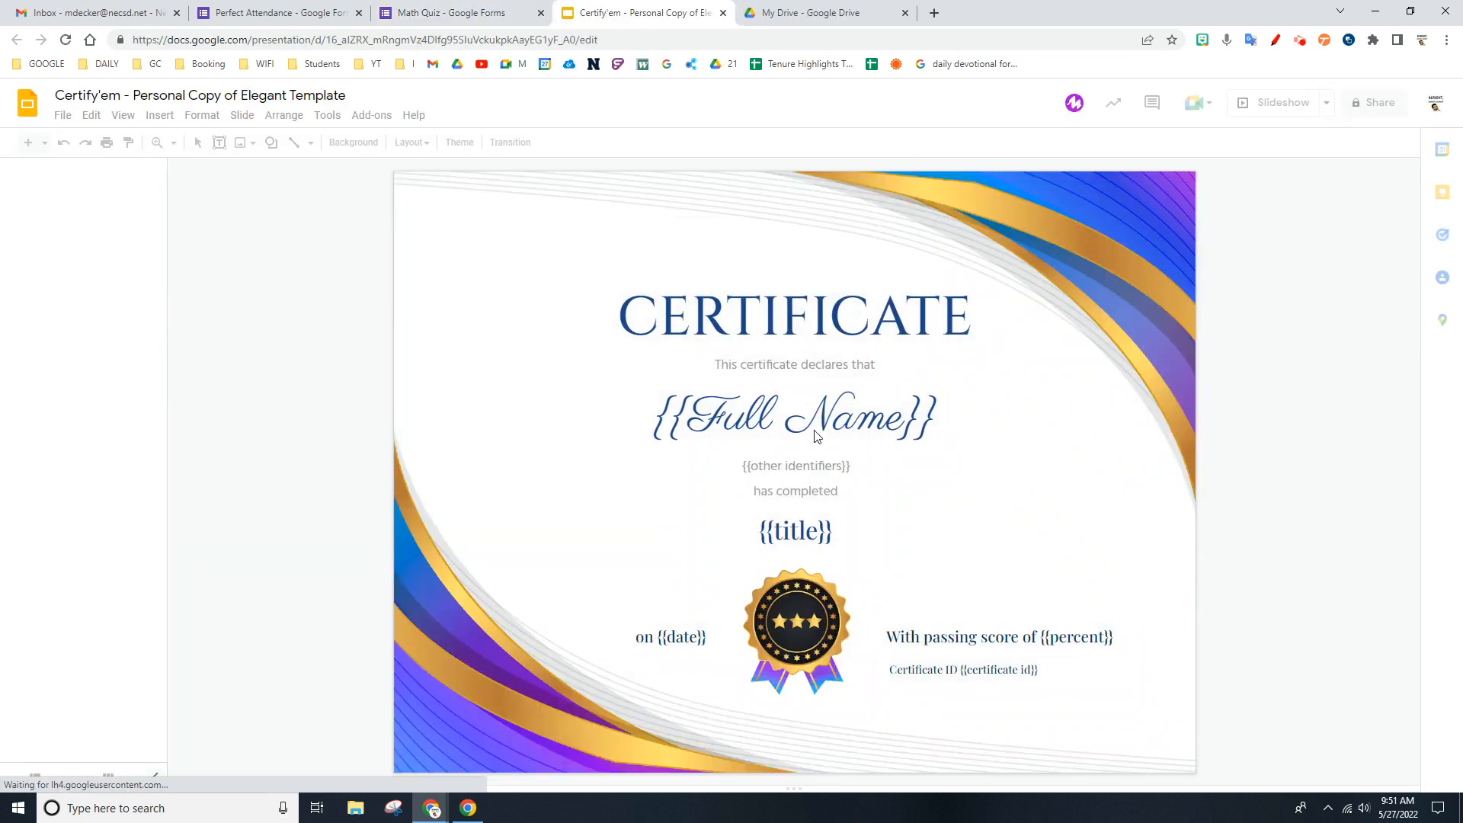
click(799, 457)
key(Delete)
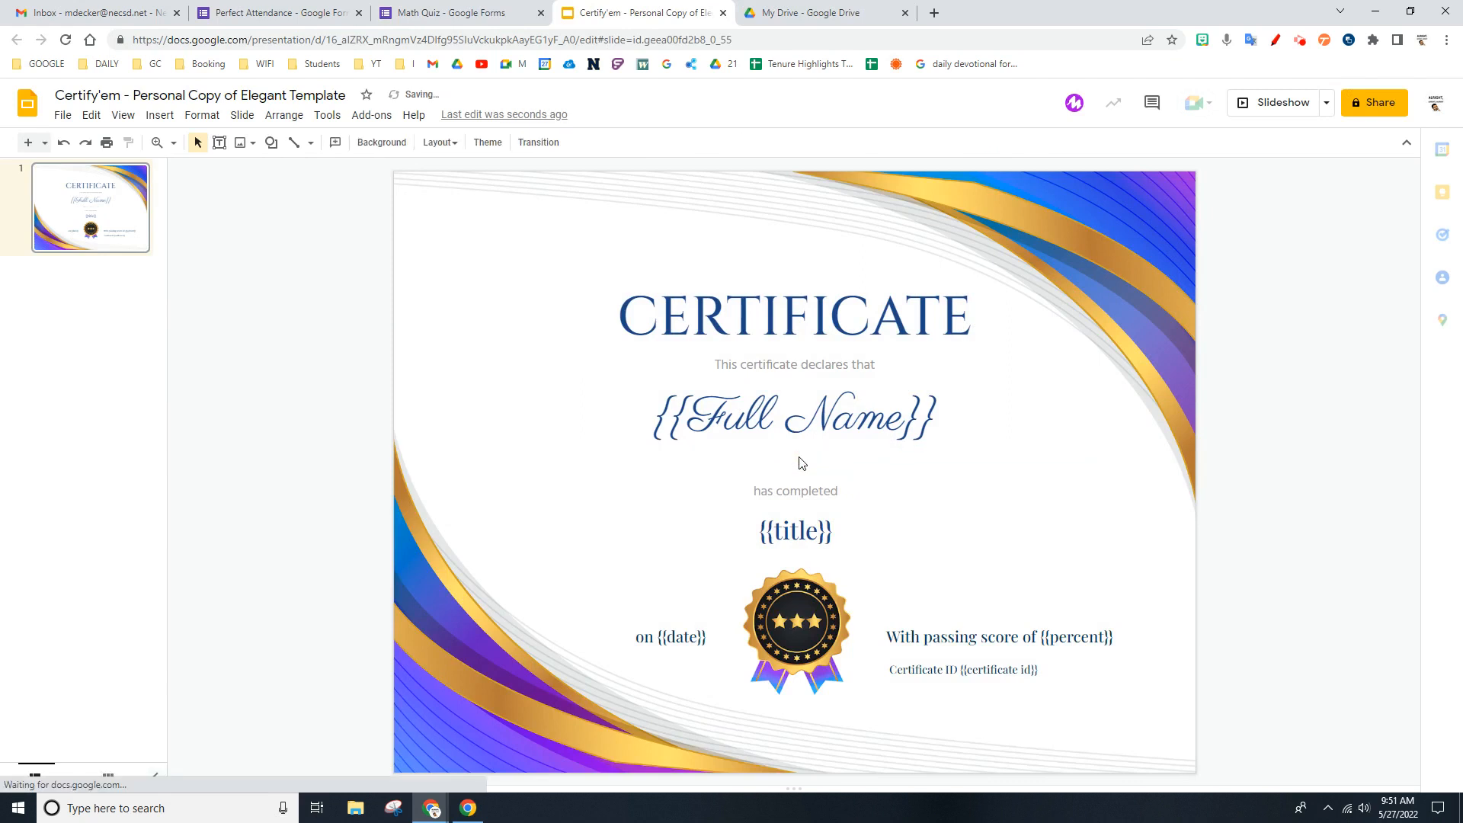
- Return to the Math Quiz form and turn Certify'em certification on
click(411, 7)
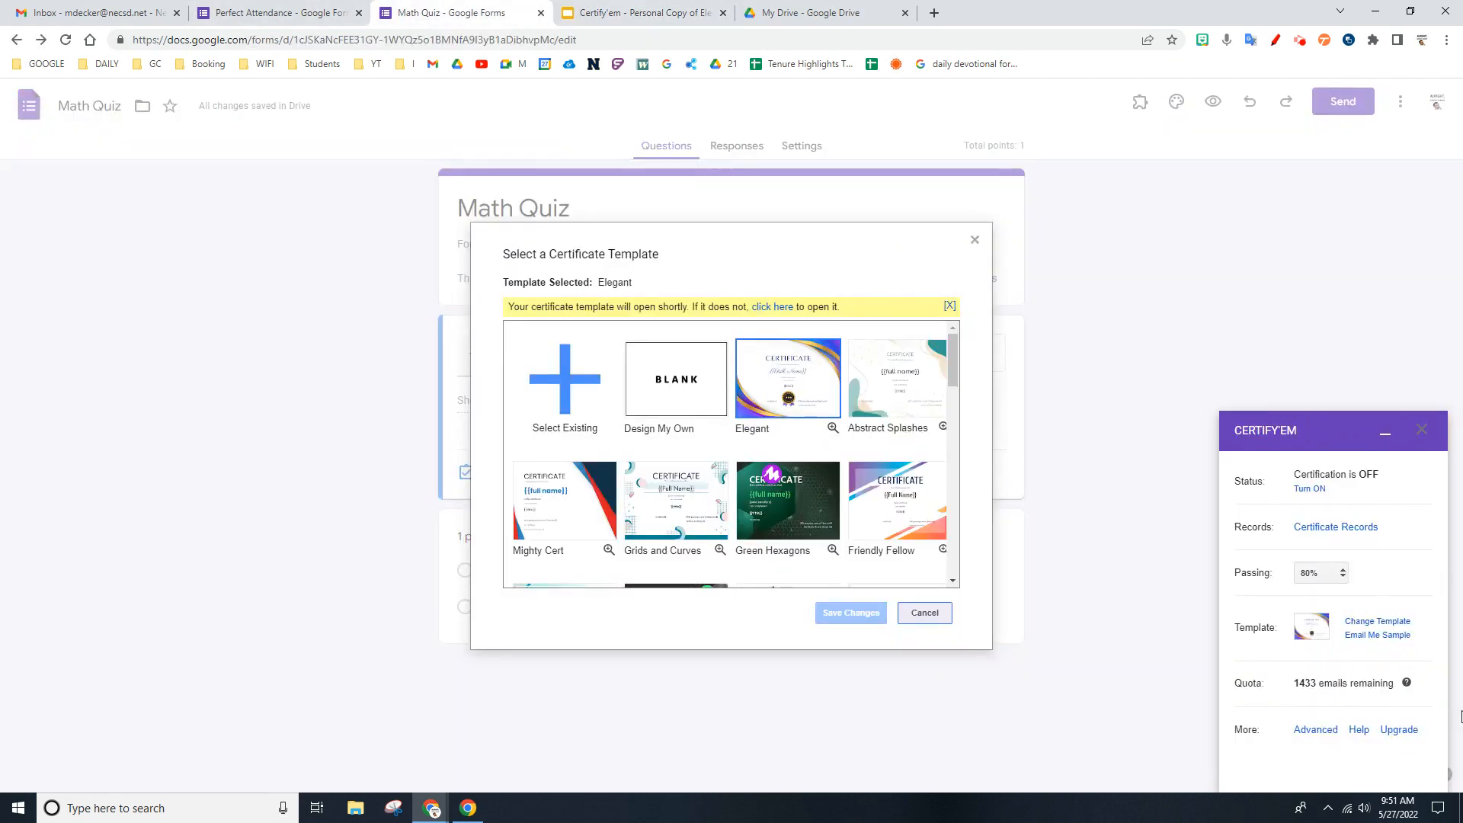
click(1311, 489)
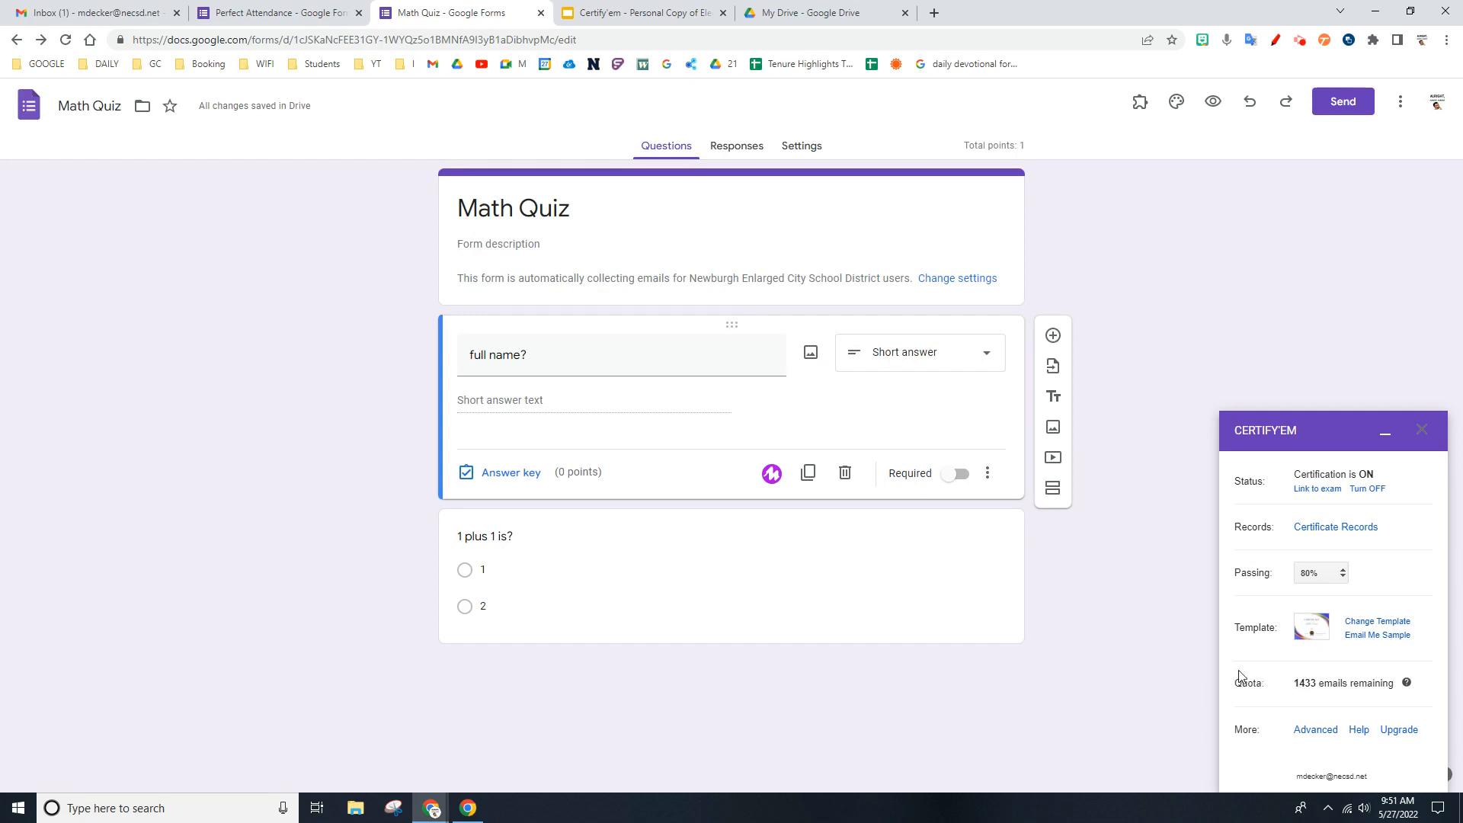
- Preview the Math Quiz, enter the respondent's name, answer 2 to "1 plus 1 is?", and submit the response
click(1214, 105)
click(585, 282)
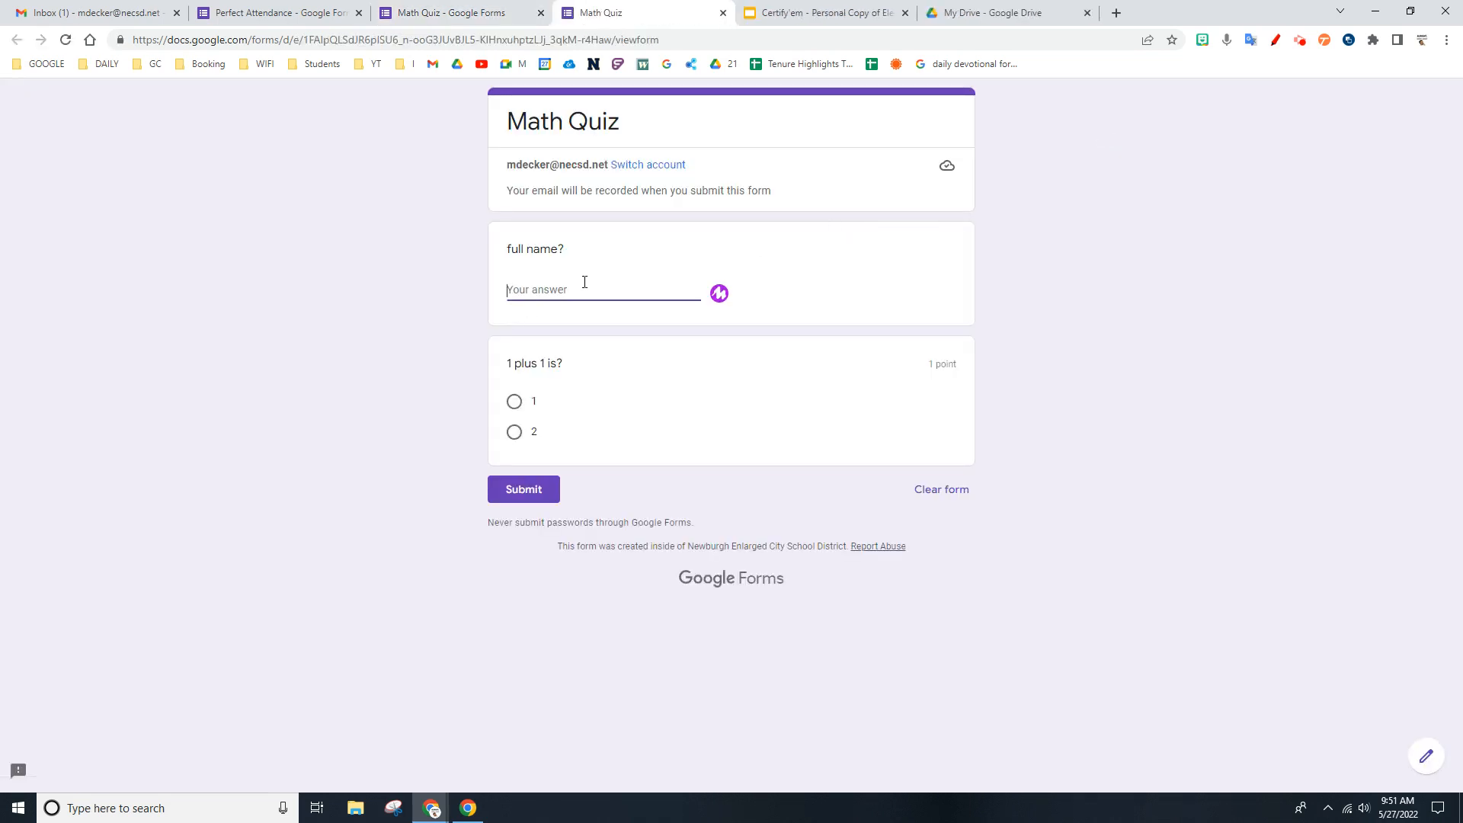
text(matt)
key(Tab)
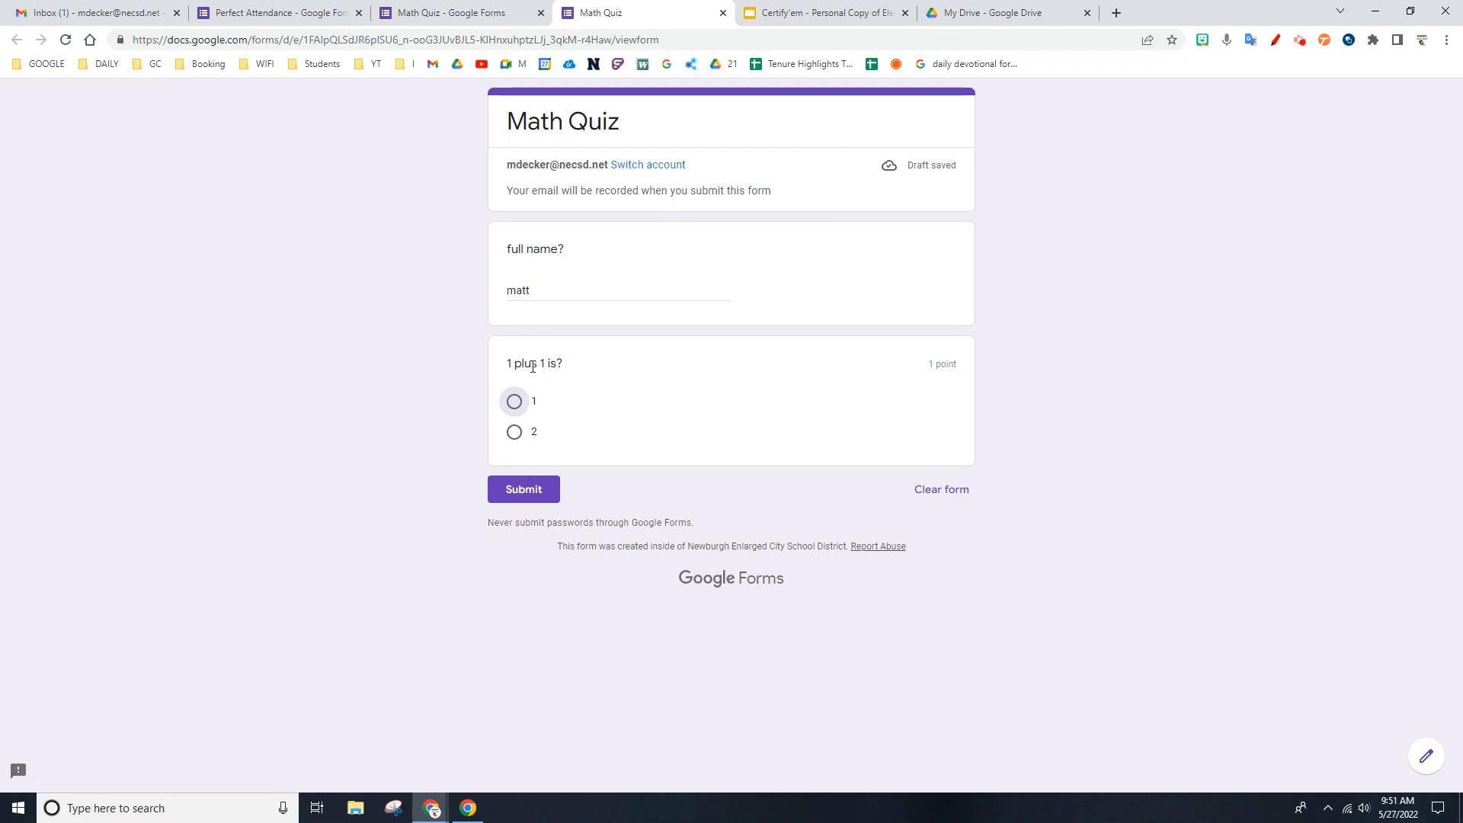
click(515, 433)
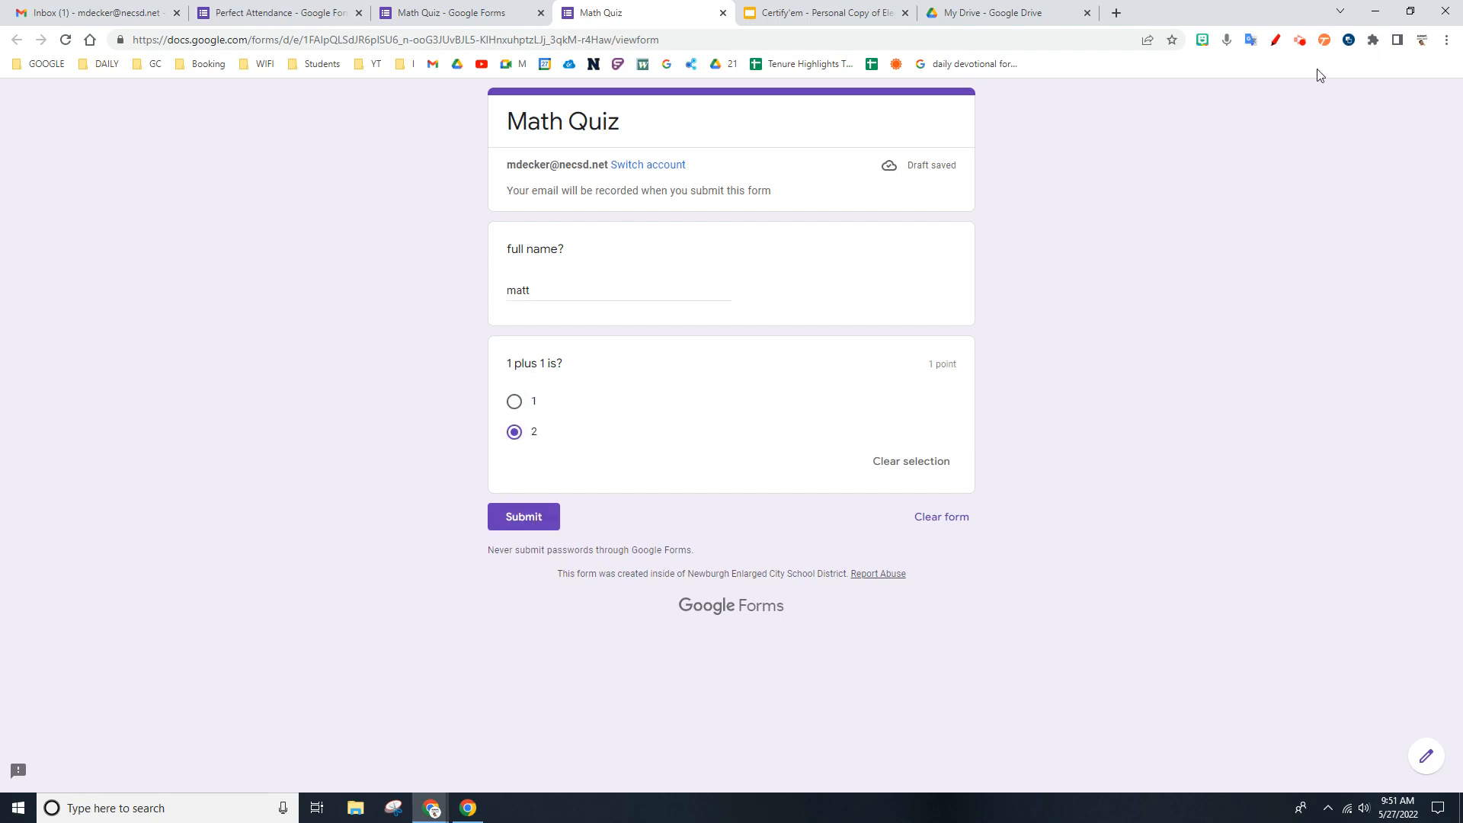
click(1300, 40)
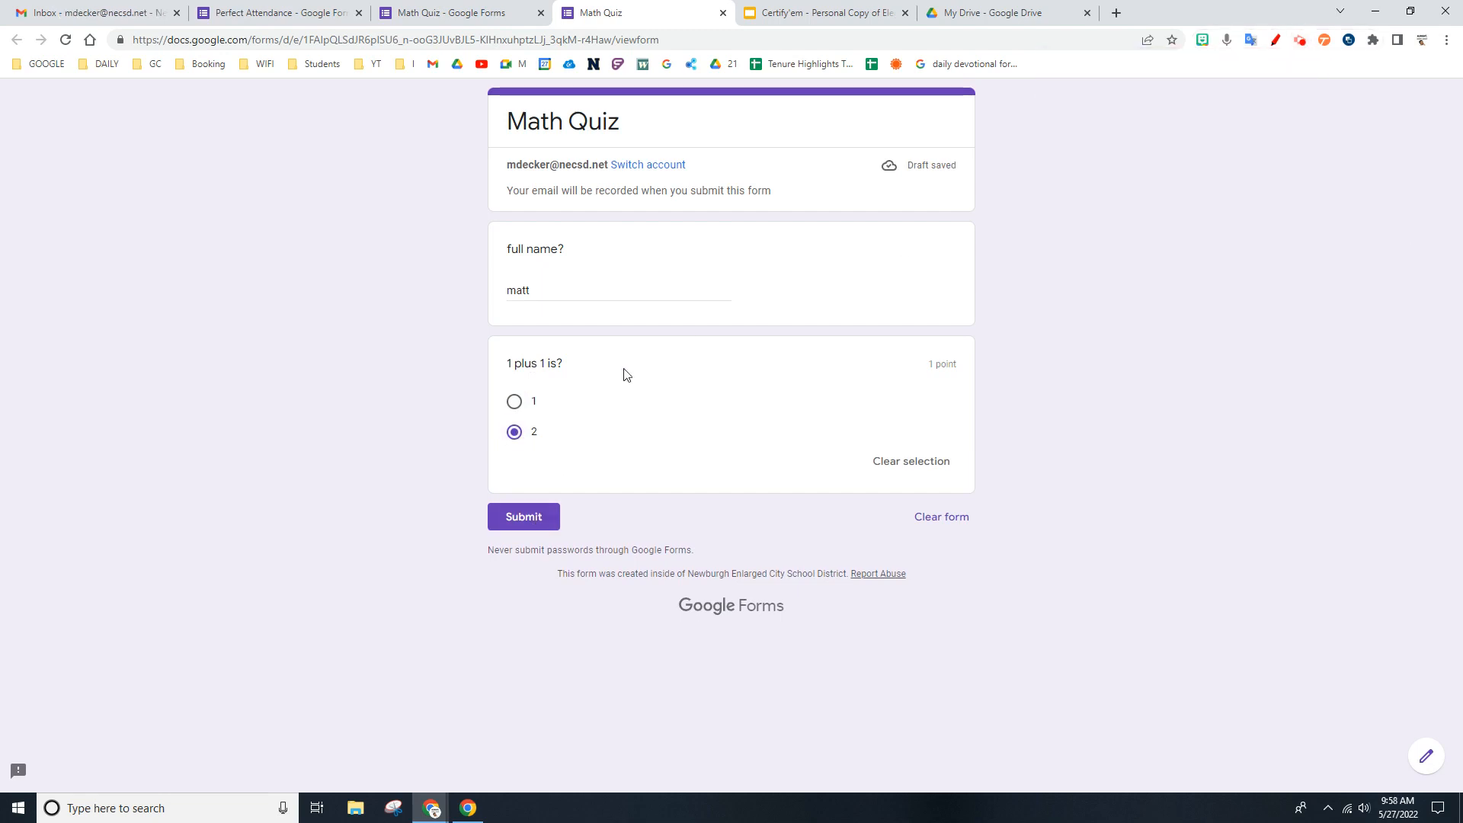
click(502, 519)
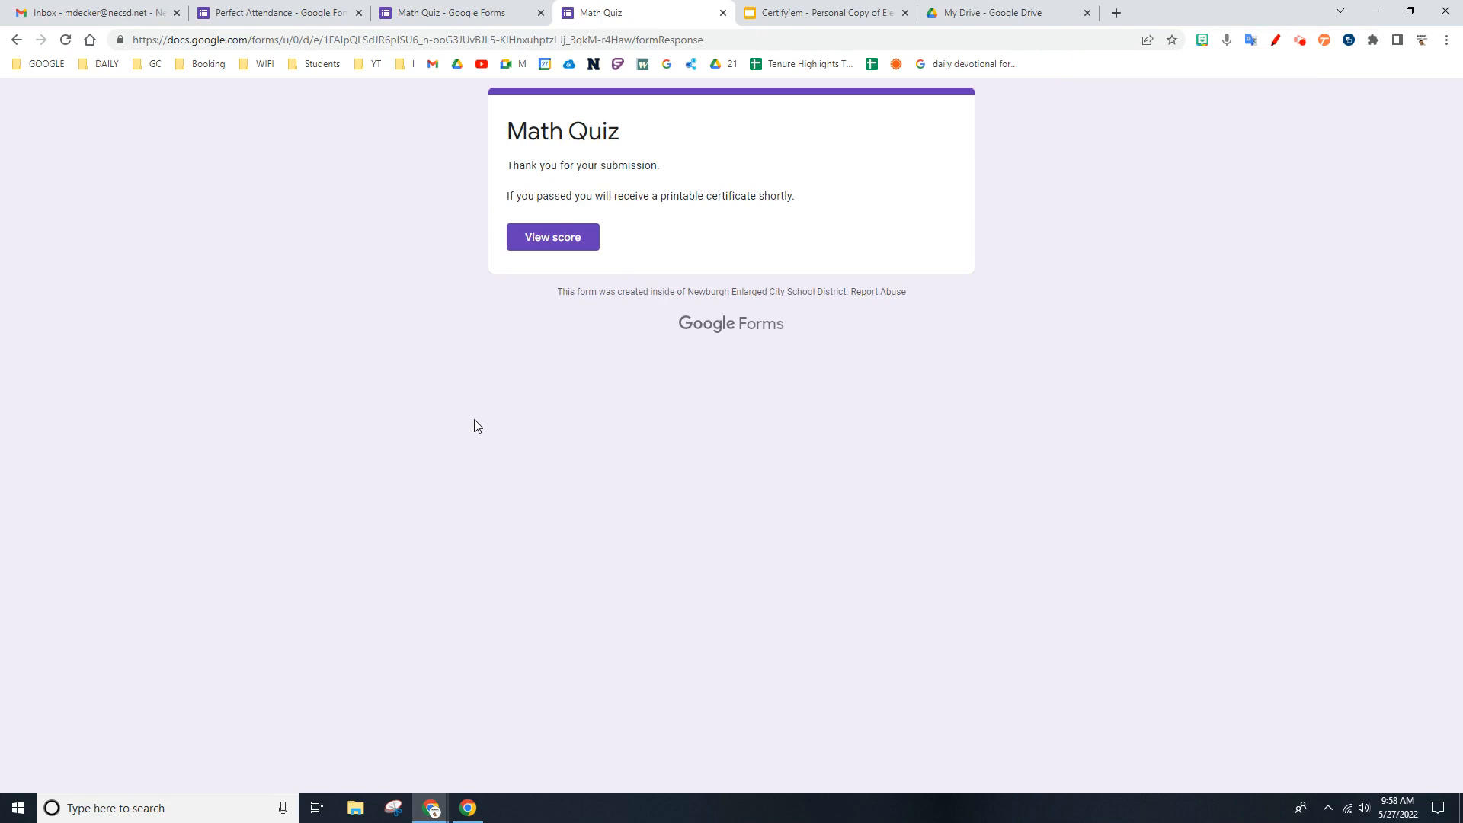
- Switch to the Gmail inbox, open the Certify'em e-mail for the Math Quiz, and view the attached certificate PDF
click(48, 7)
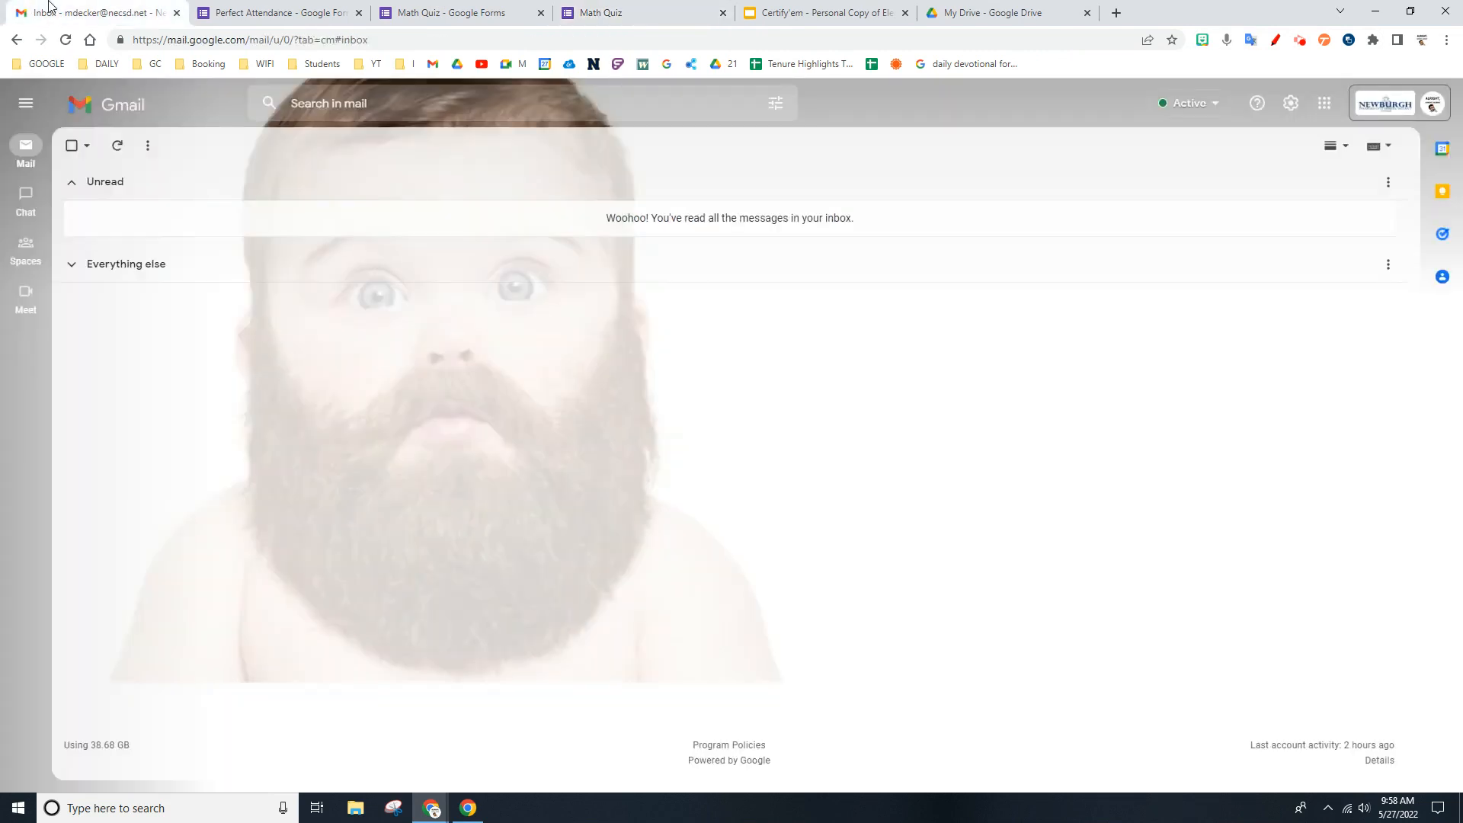
click(499, 218)
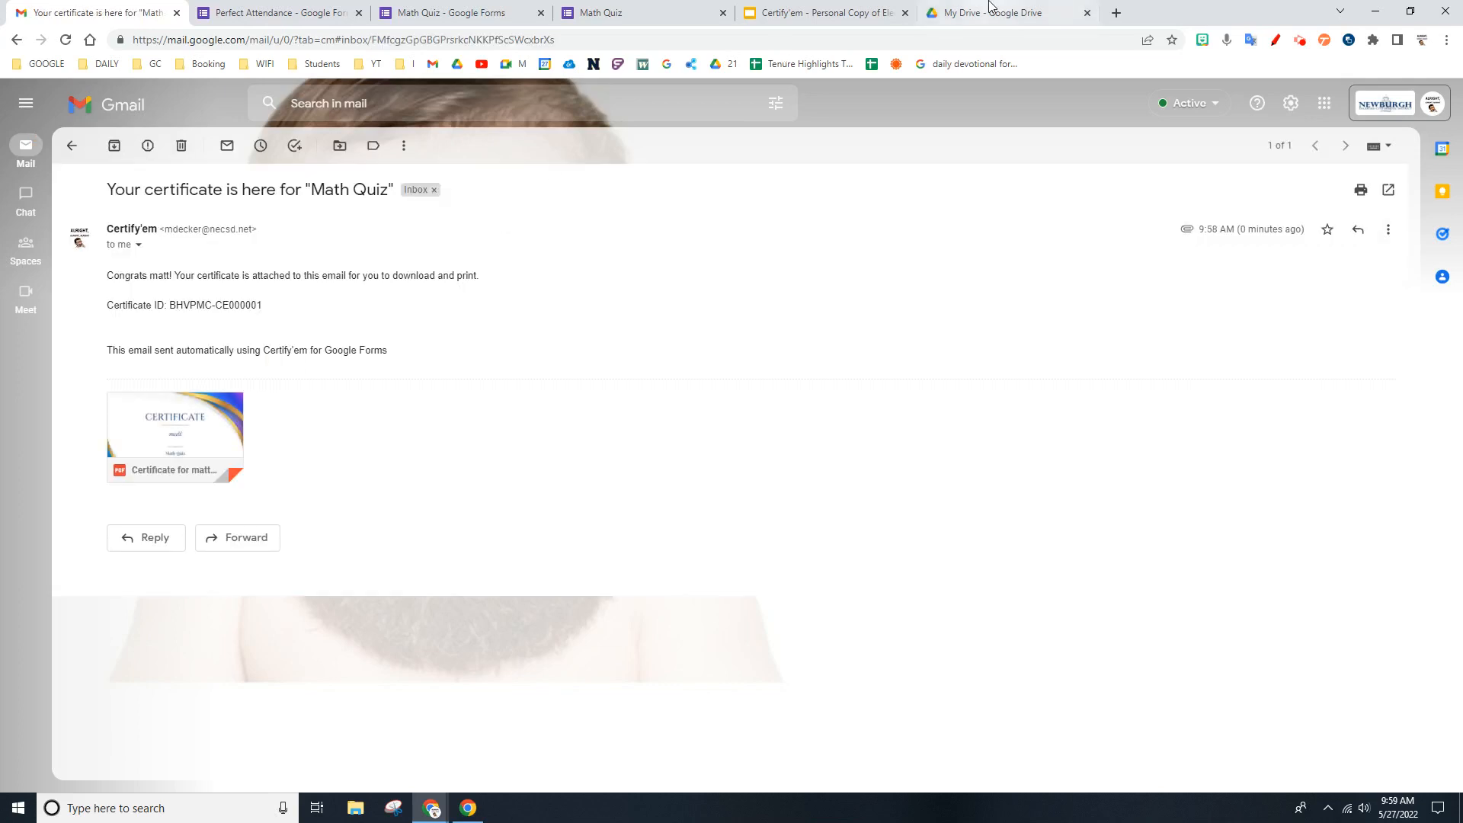
click(185, 427)
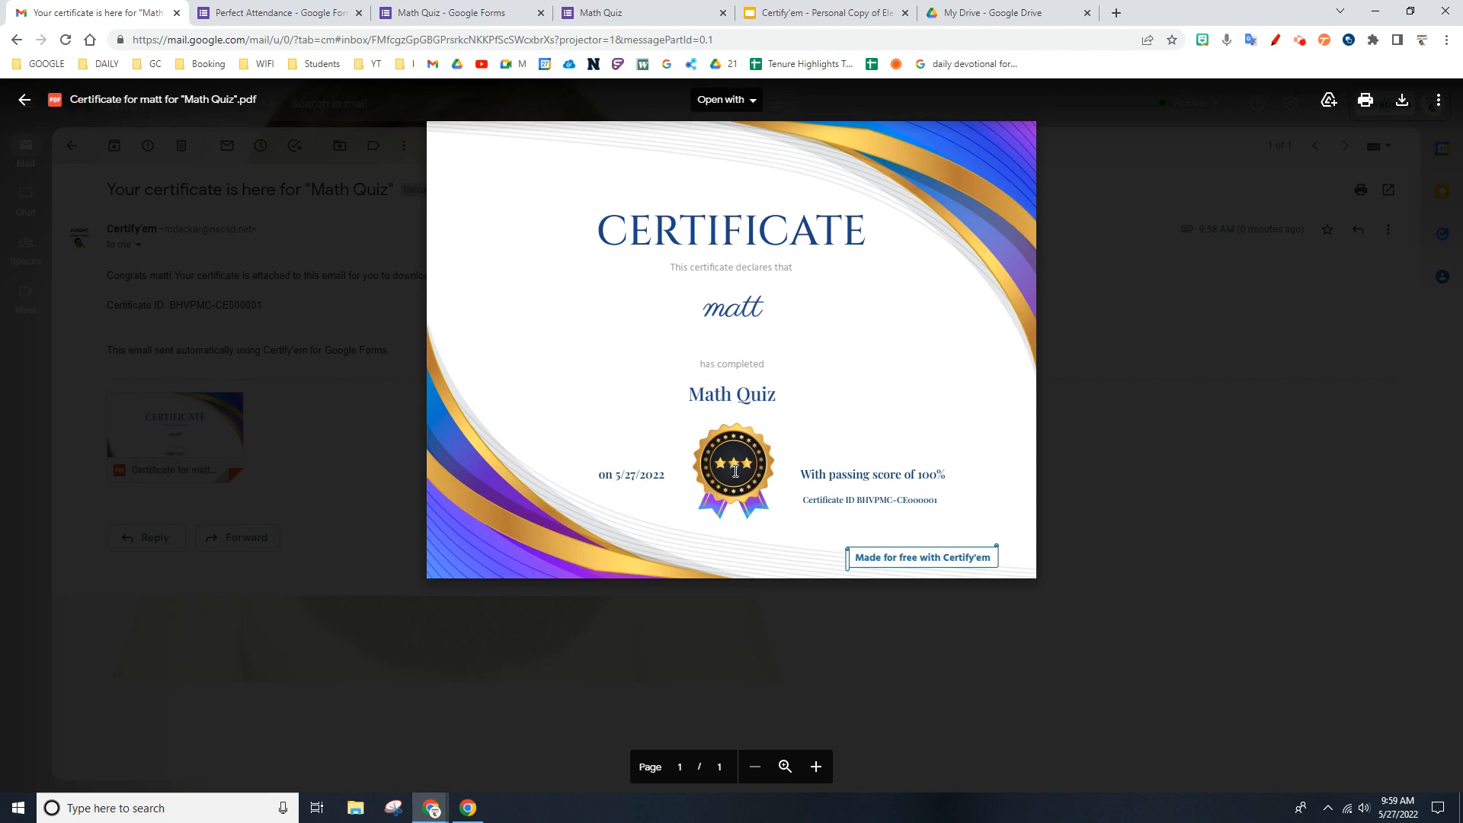
- Compare the Math Quiz form title and the template slide's {{title}} placeholder with the title on the e-mailed certificate
click(479, 14)
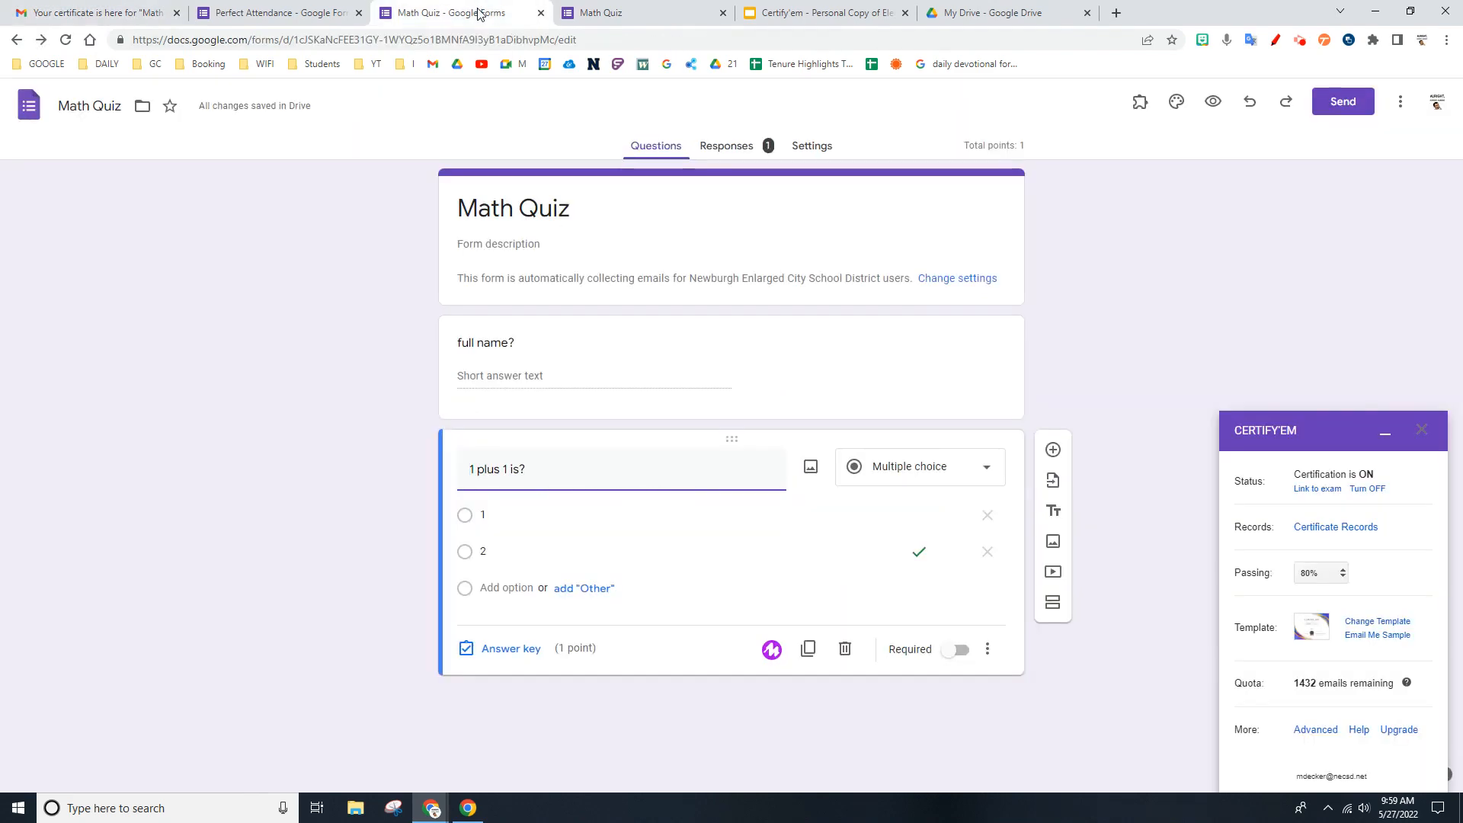
click(509, 206)
click(806, 11)
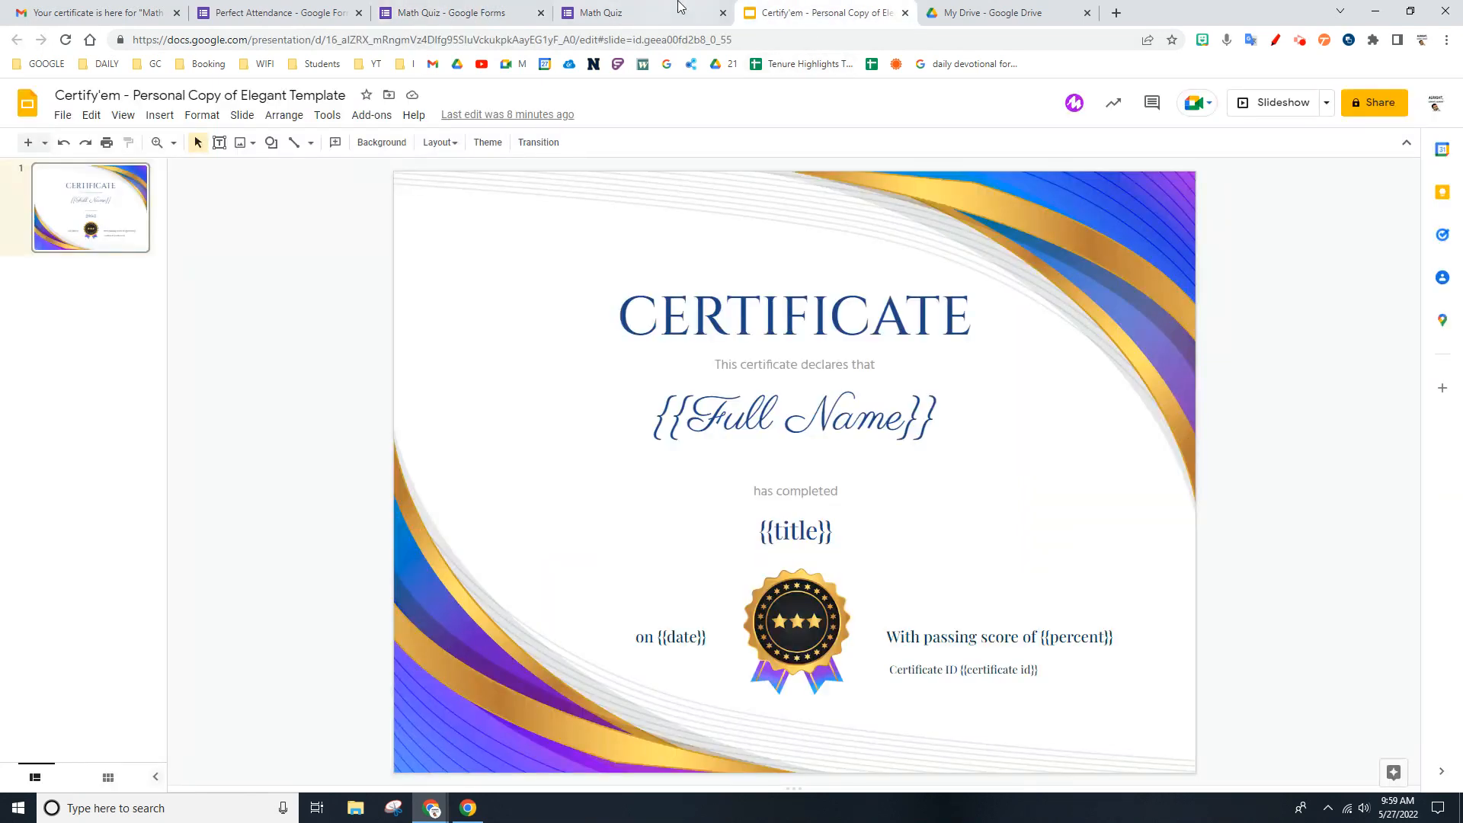
click(120, 8)
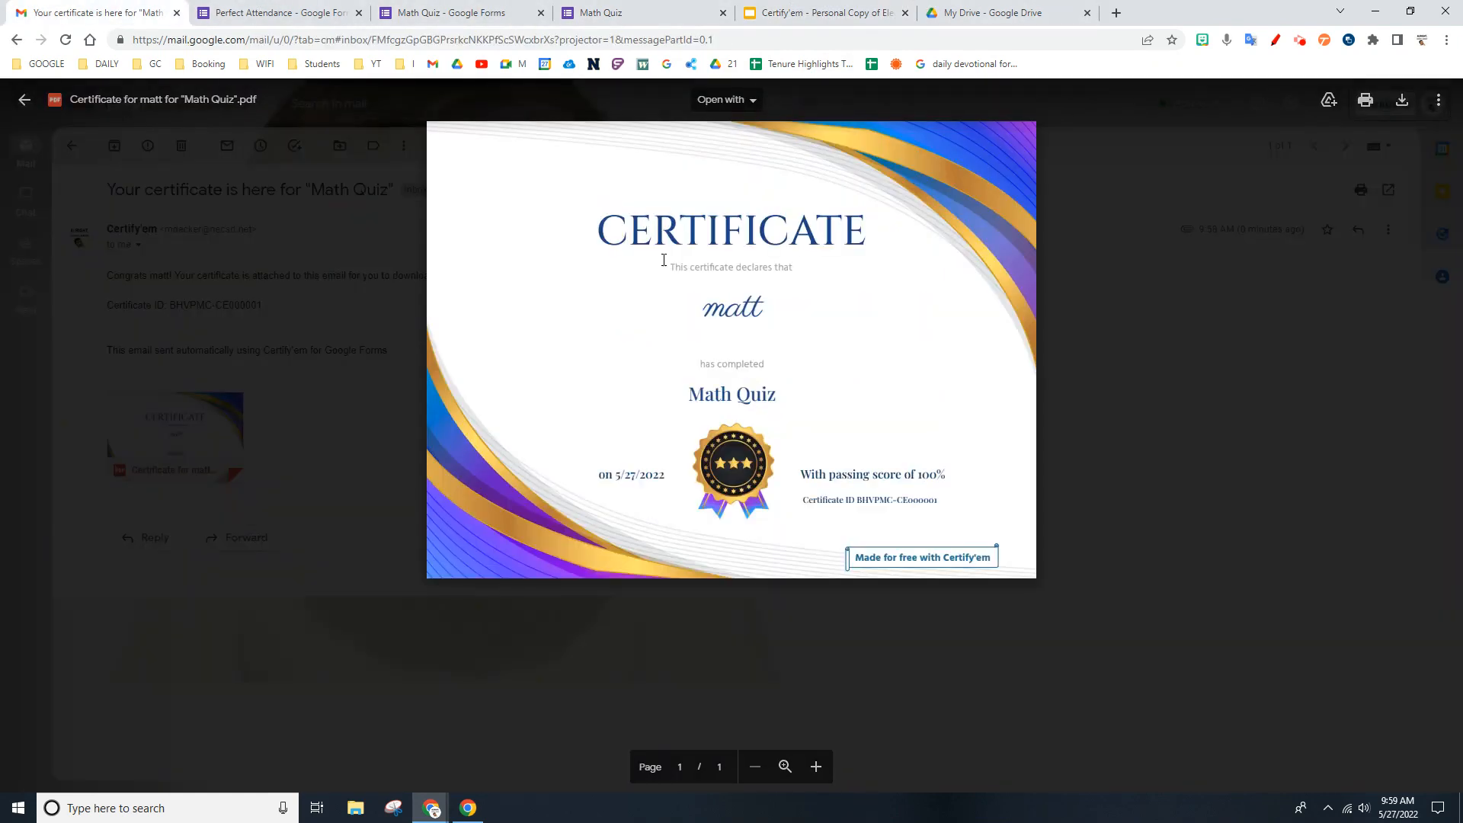
triple_click(758, 401)
click(729, 383)
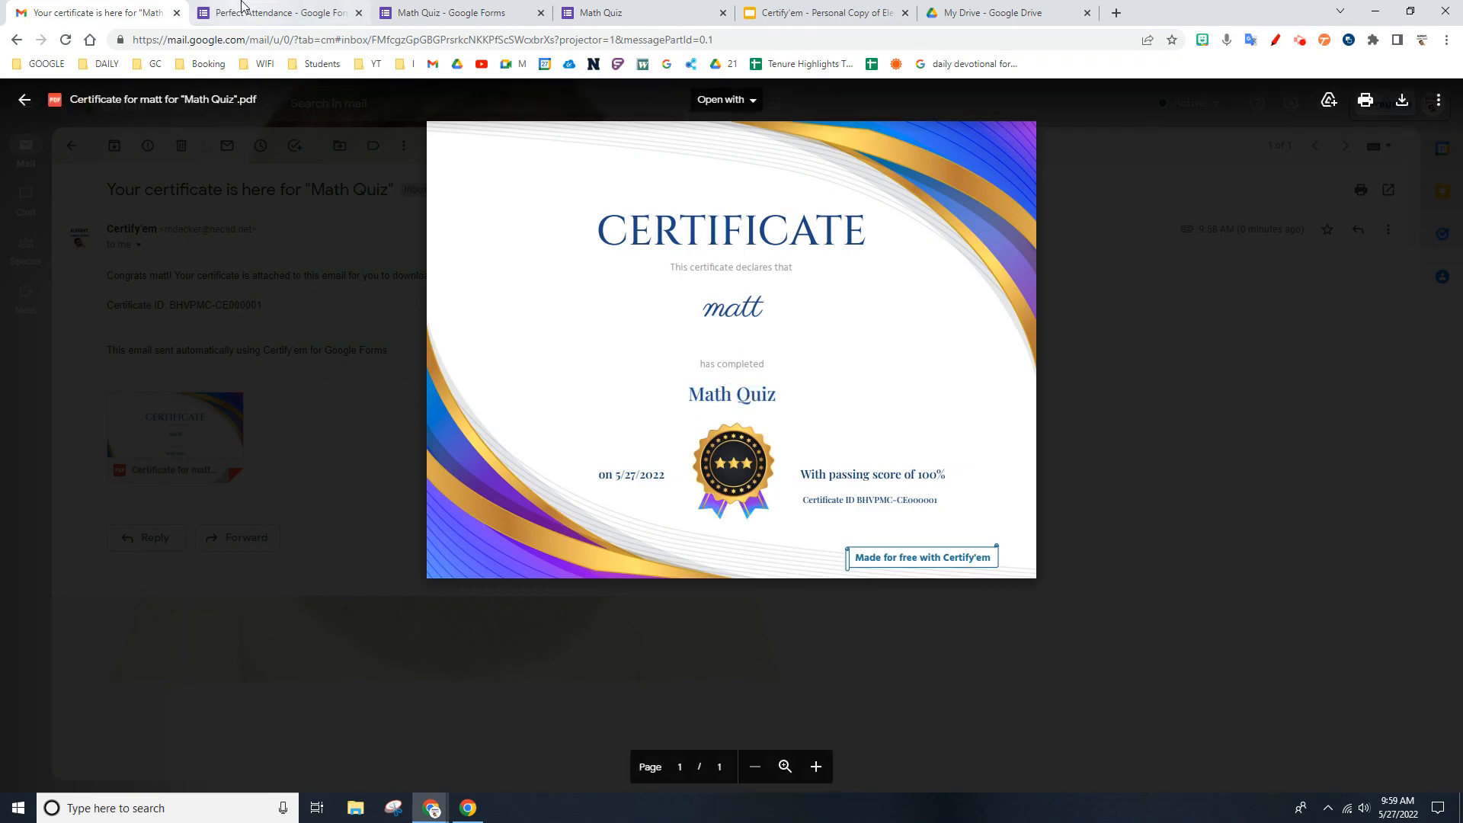
- Switch to the Perfect Attendance form and close the Math Quiz editor and its submitted preview
click(289, 13)
click(541, 13)
click(540, 13)
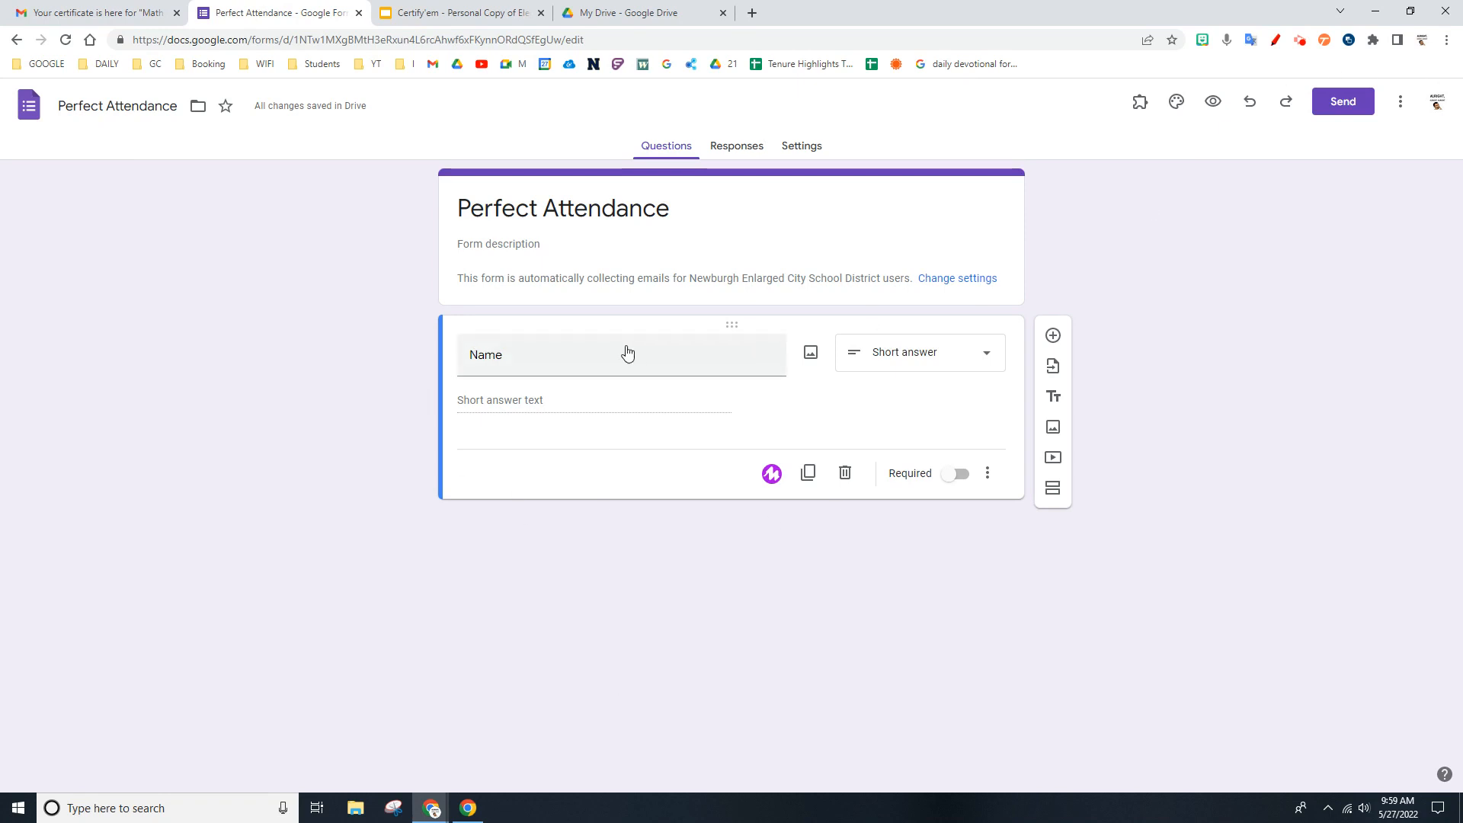
- Enable the Certify'em add-on for the Perfect Attendance form and get started with its setup
click(1141, 104)
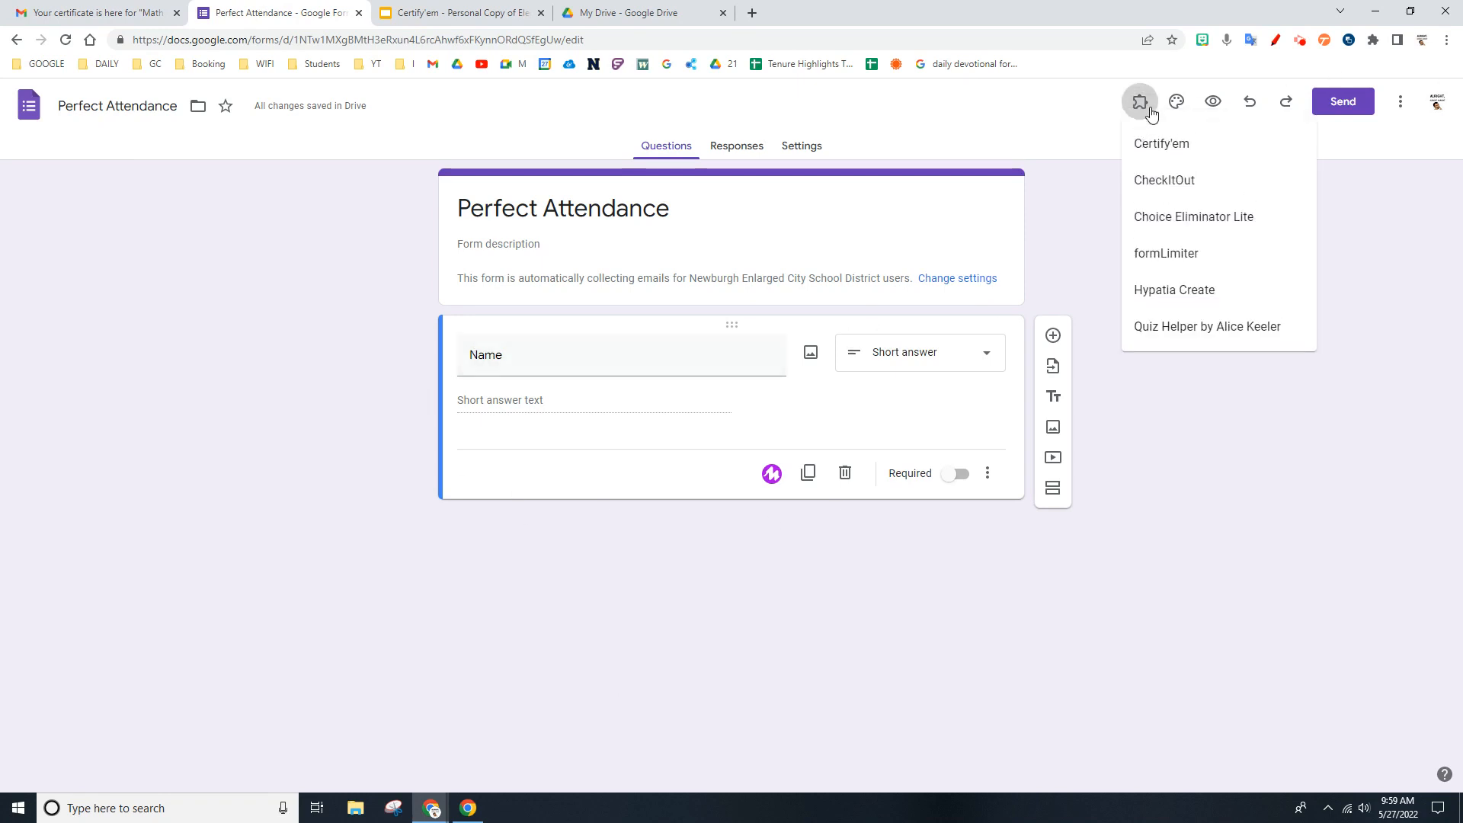
click(1160, 145)
click(779, 179)
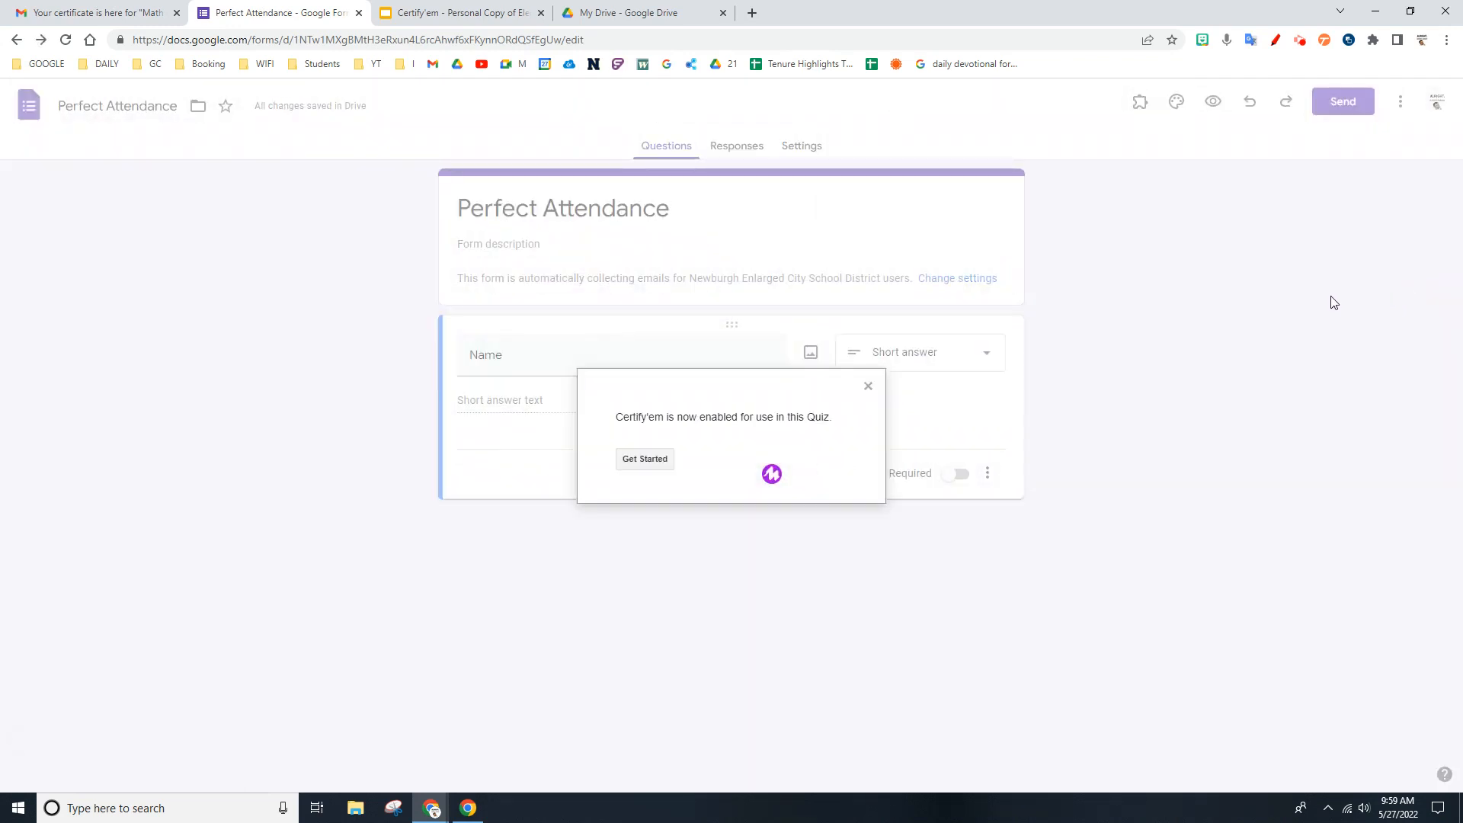
click(650, 459)
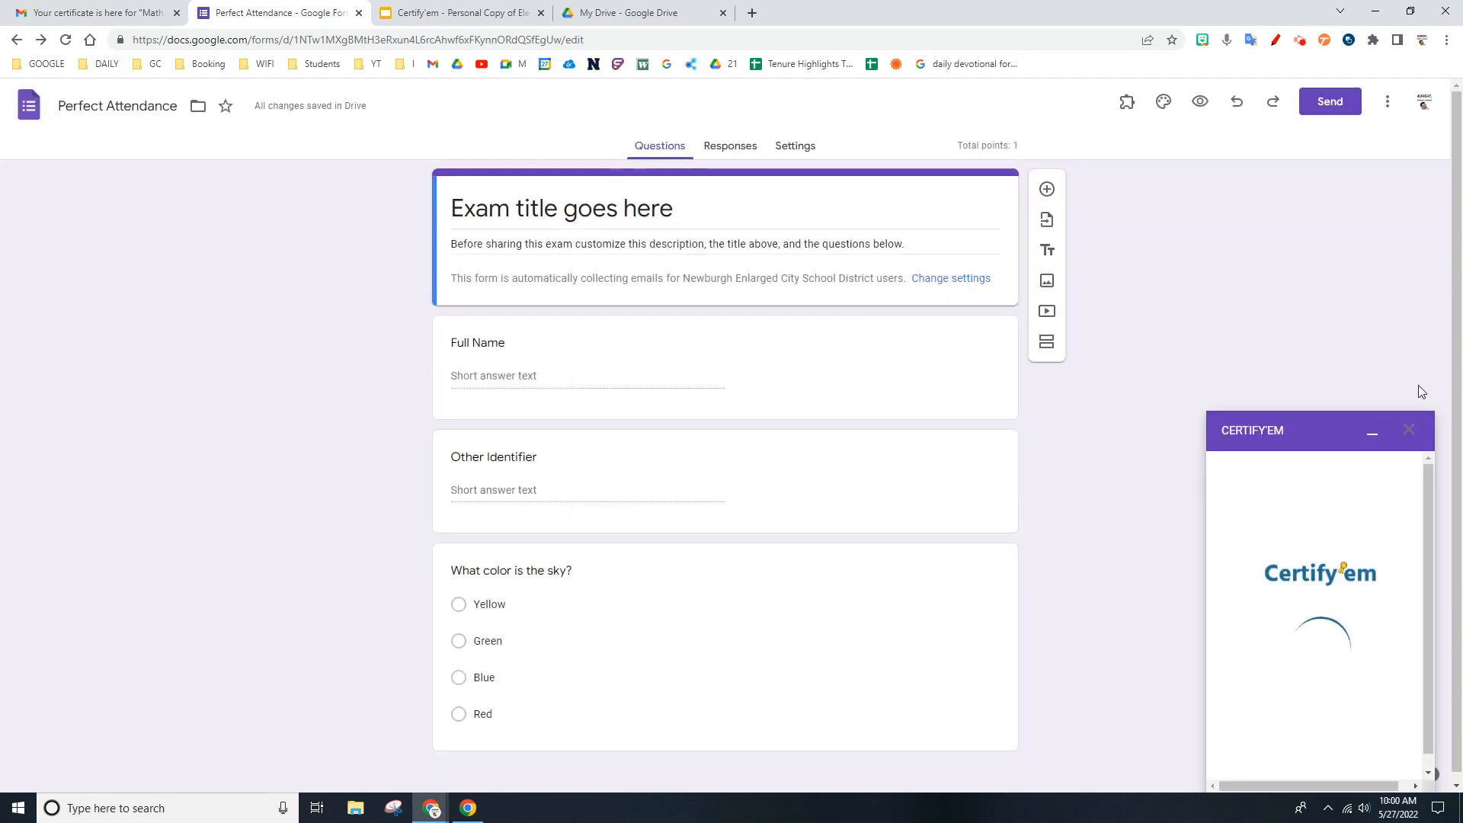
- Delete the "What color is the sky?" and "Other Identifier" sample questions from the form
click(633, 644)
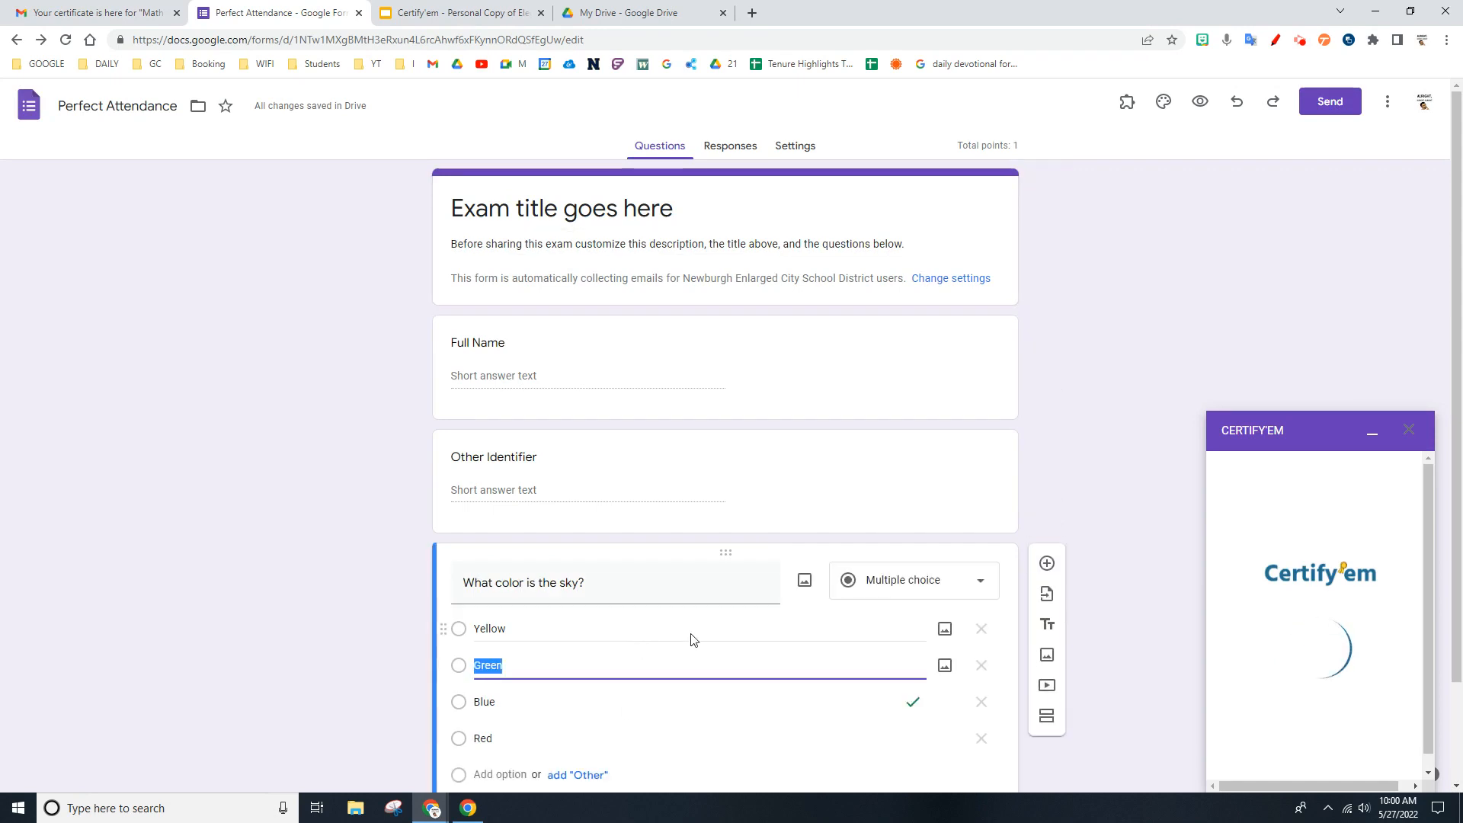
scroll(991, 647, down, 3)
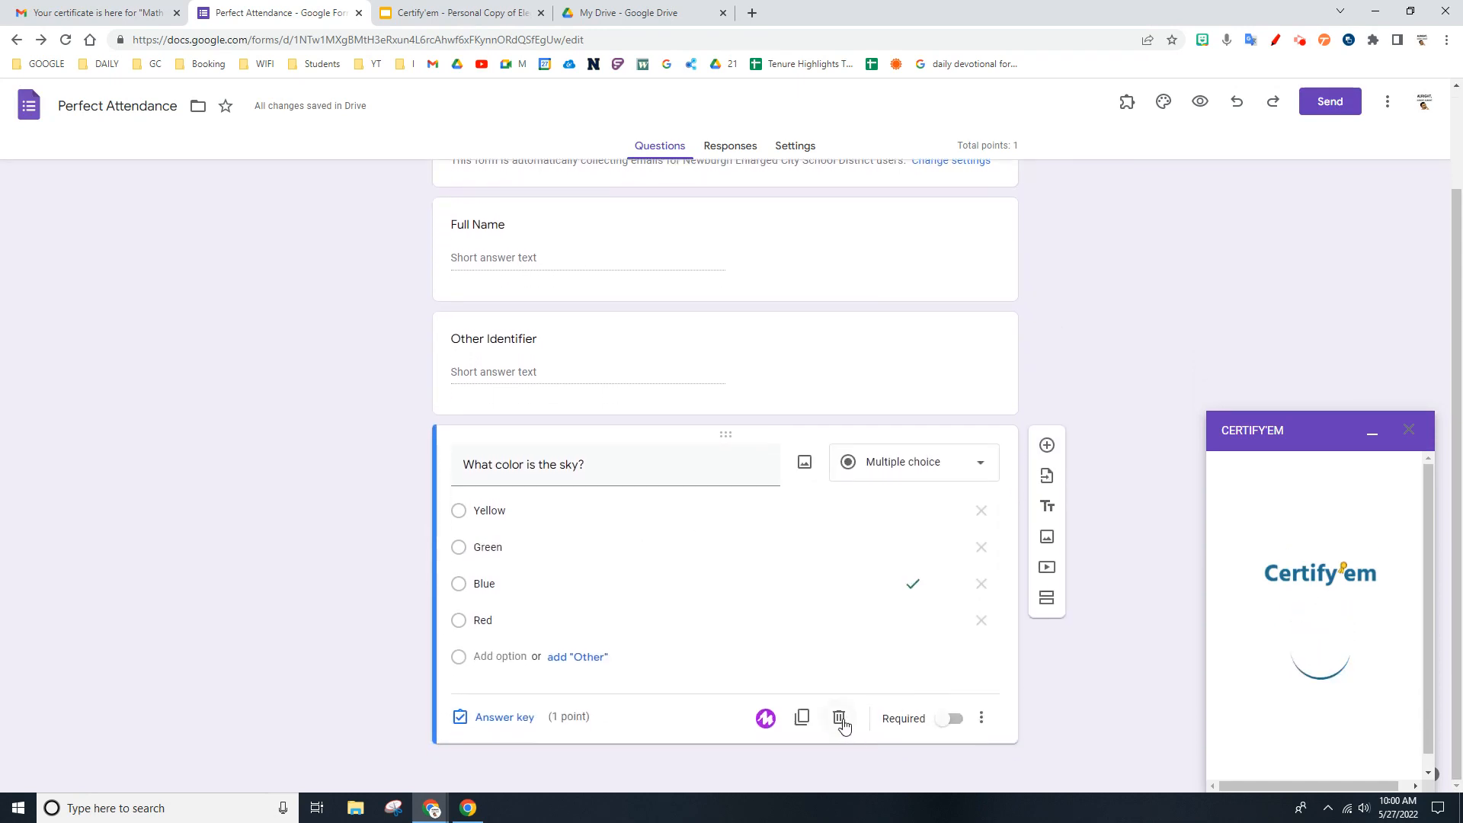
click(841, 718)
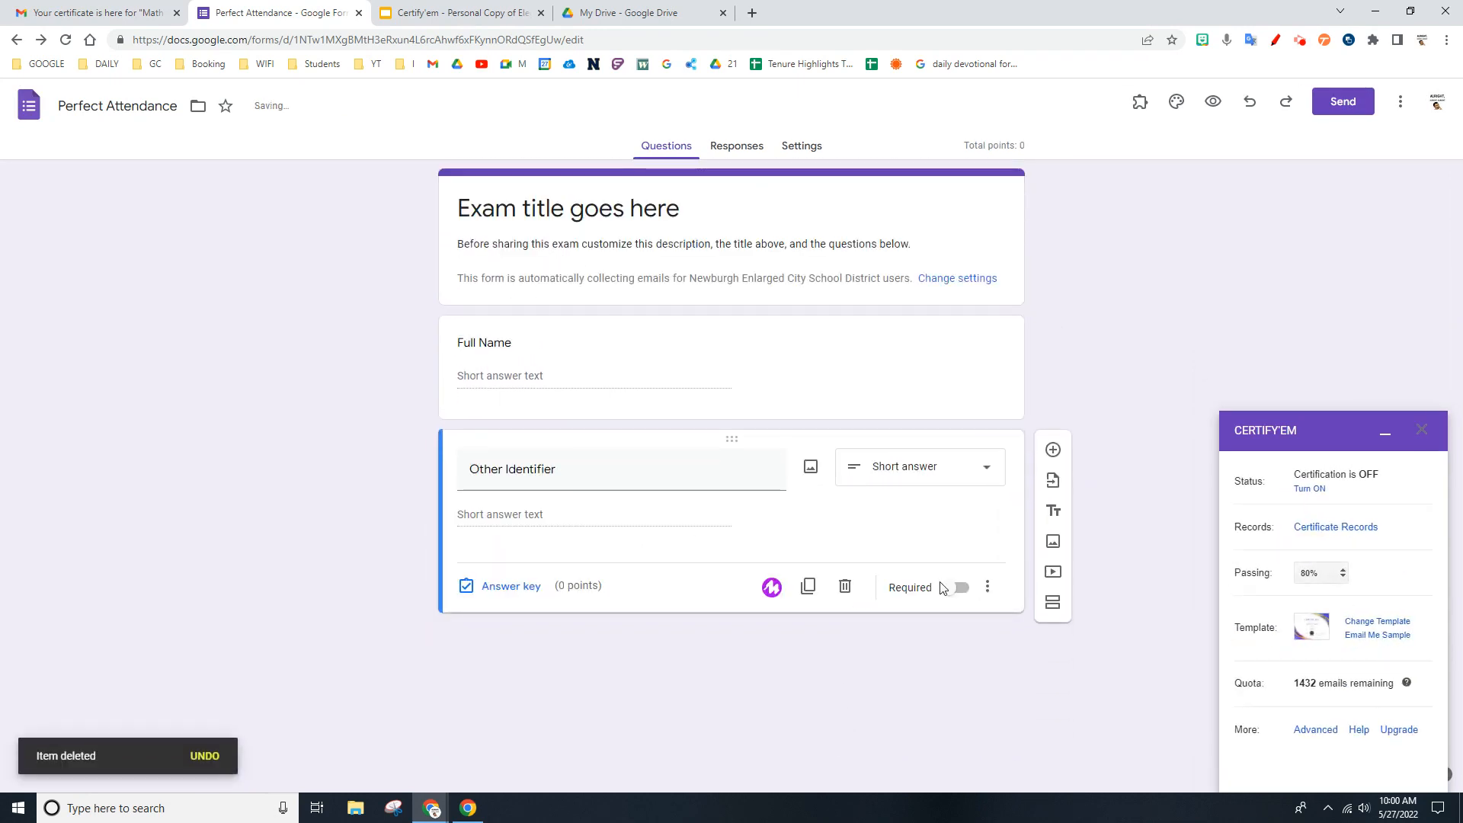
click(841, 586)
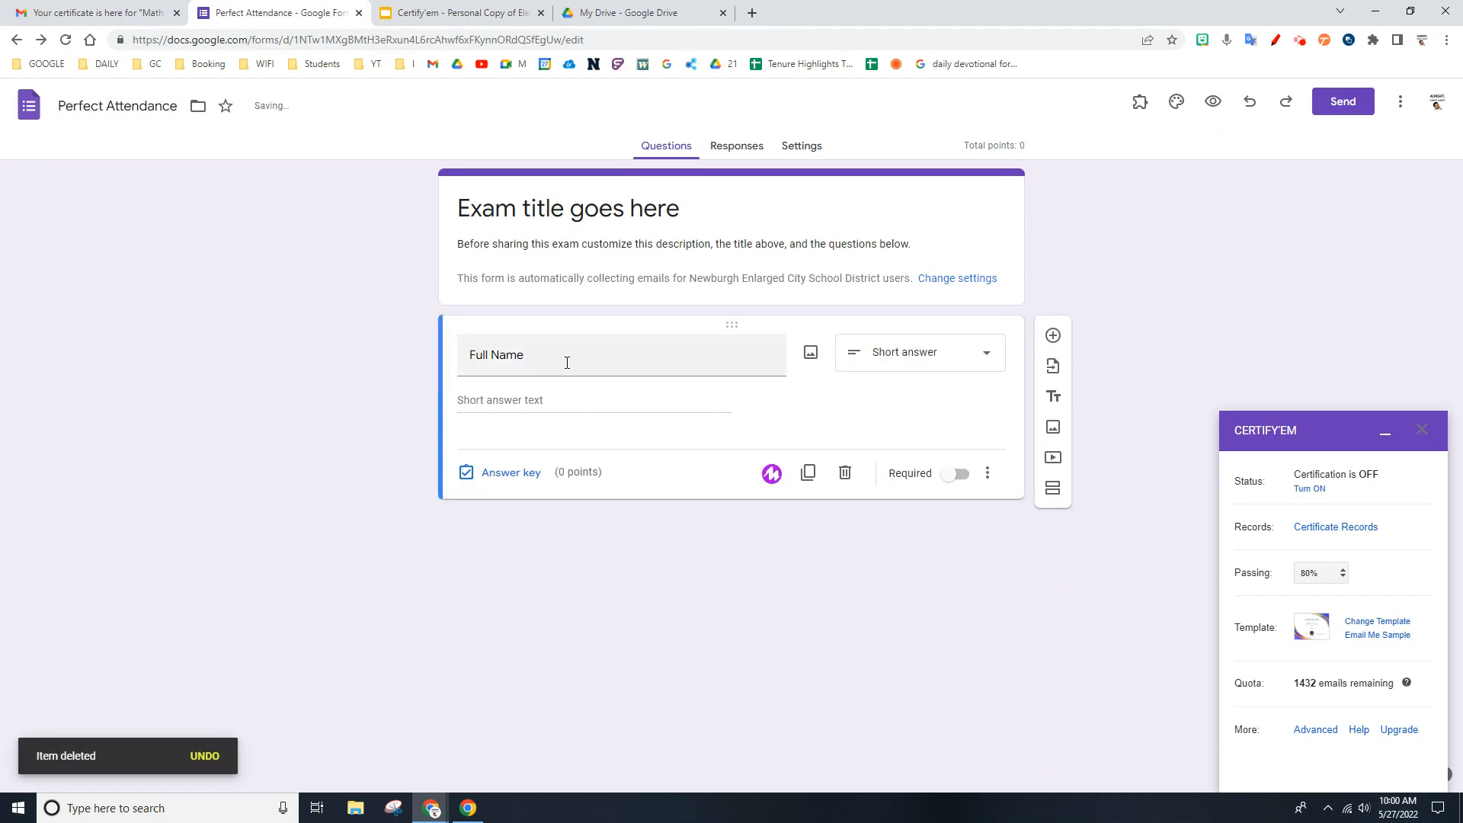
- Replace the placeholder exam title with "Perfect attendance" and select the Full Name question
triple_click(571, 209)
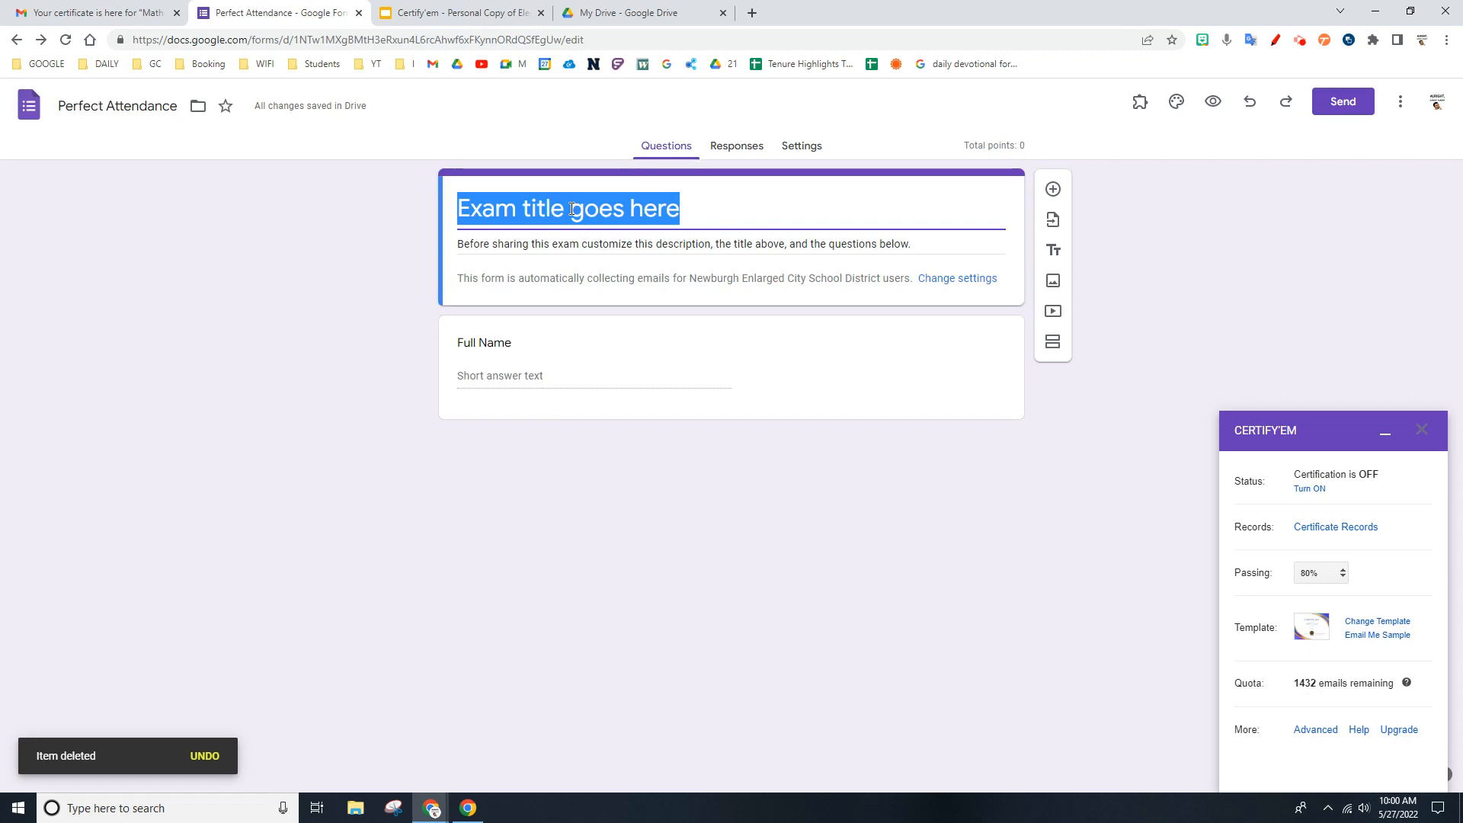
text(Perfect)
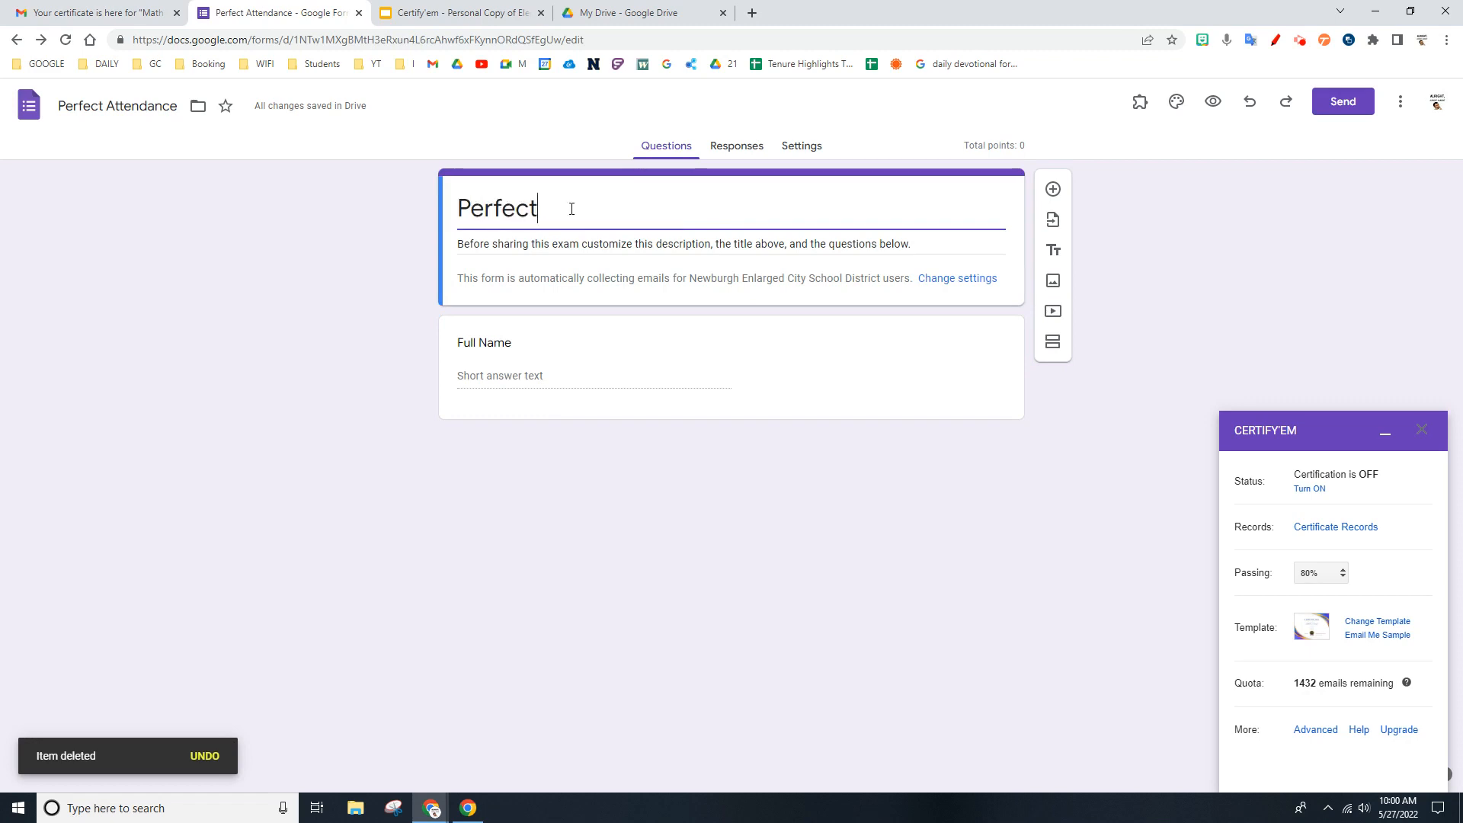
text( attendance)
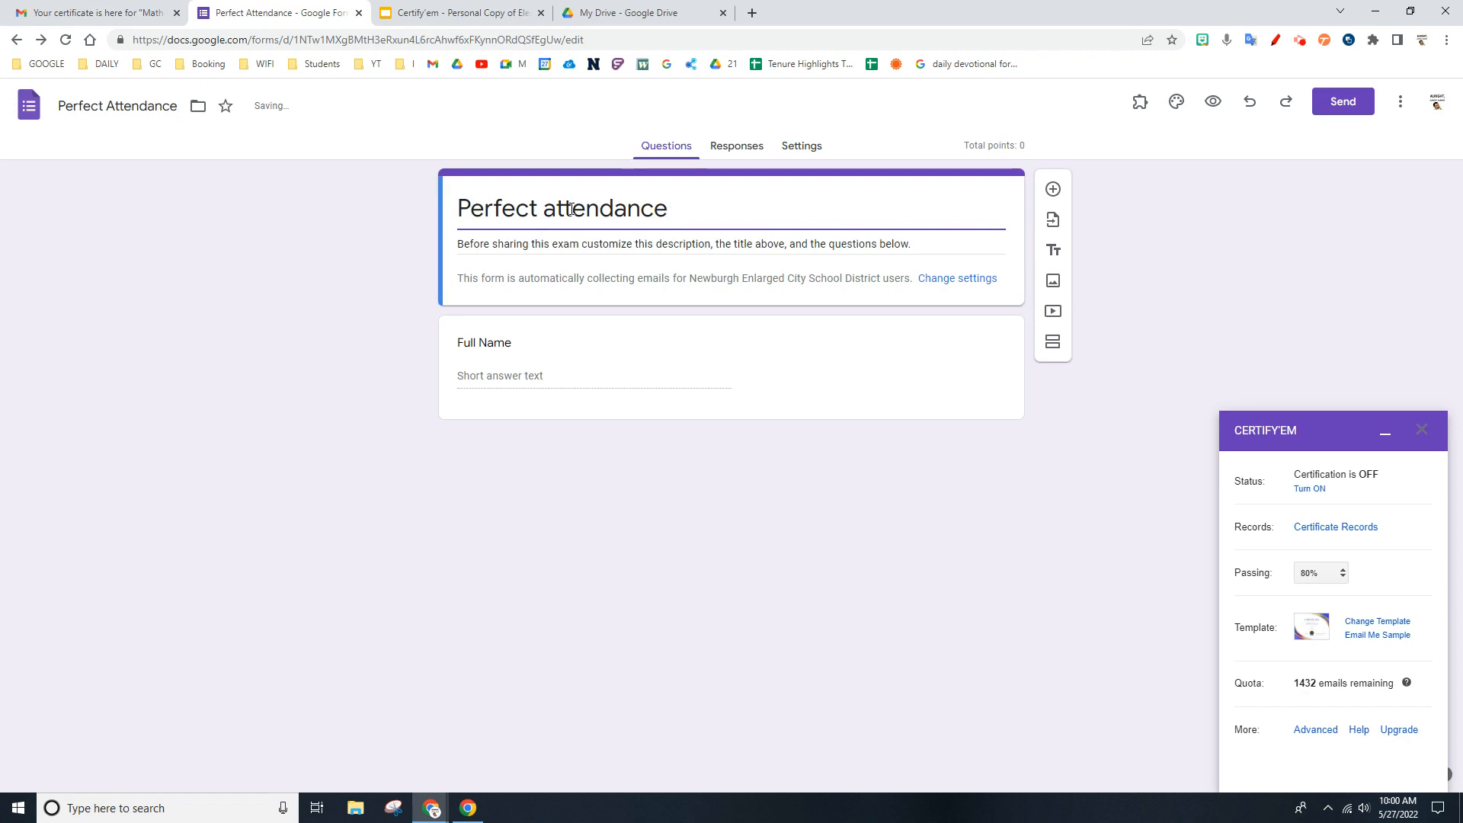
click(531, 344)
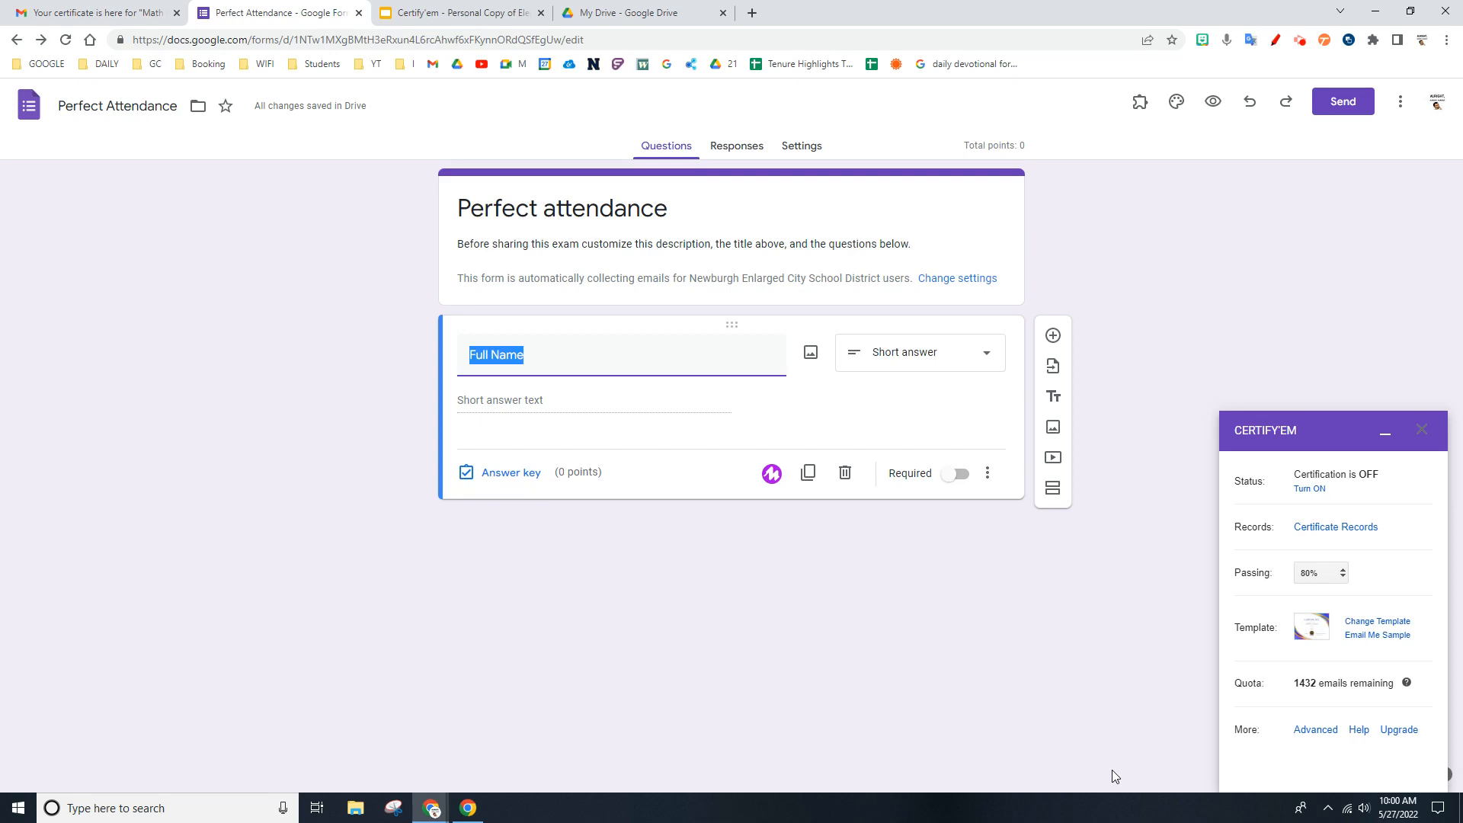
- Set the Certify'em passing score to 0% and save Elegant as the certificate template
click(1343, 575)
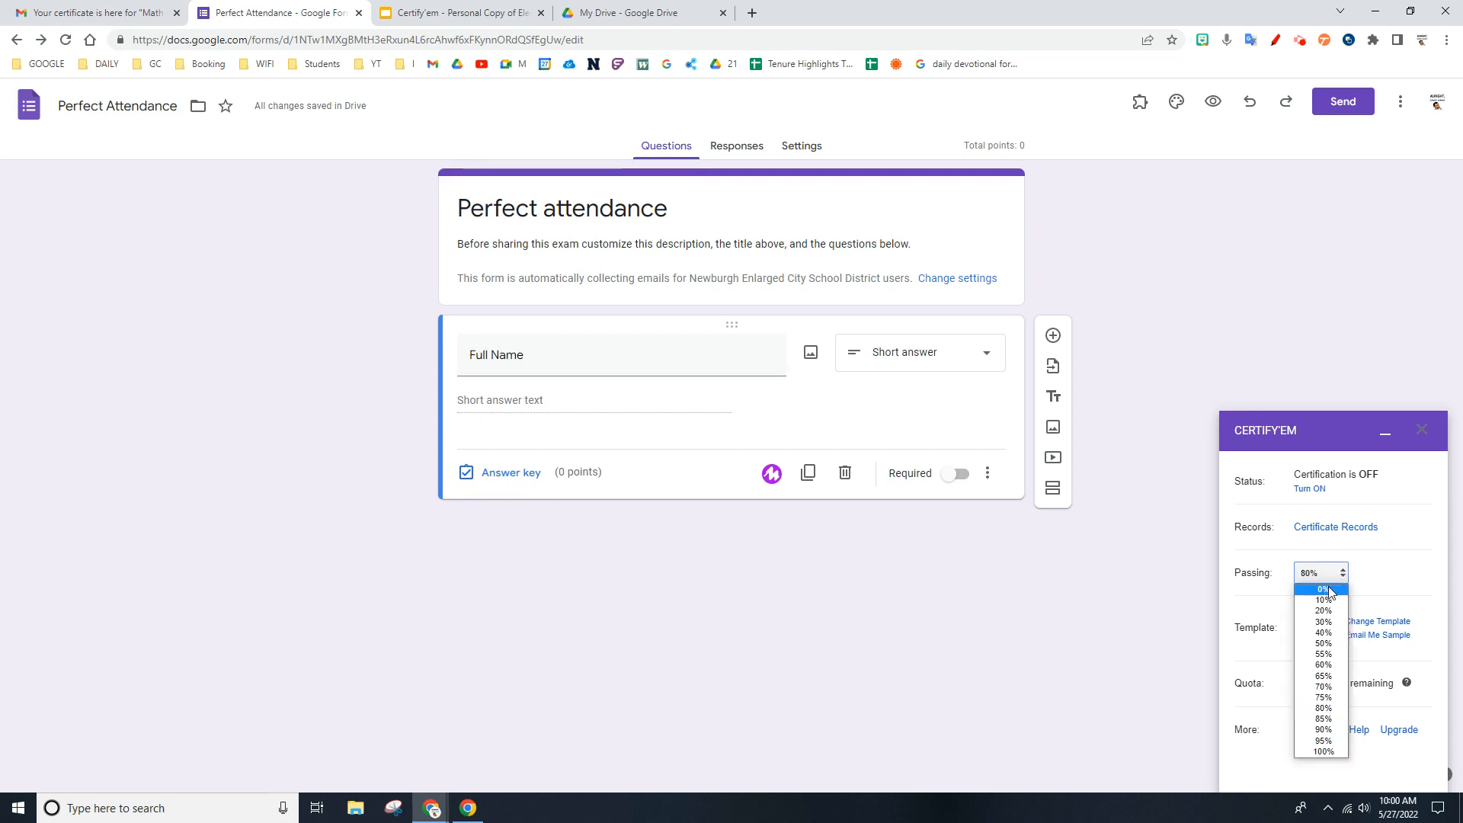
click(1324, 590)
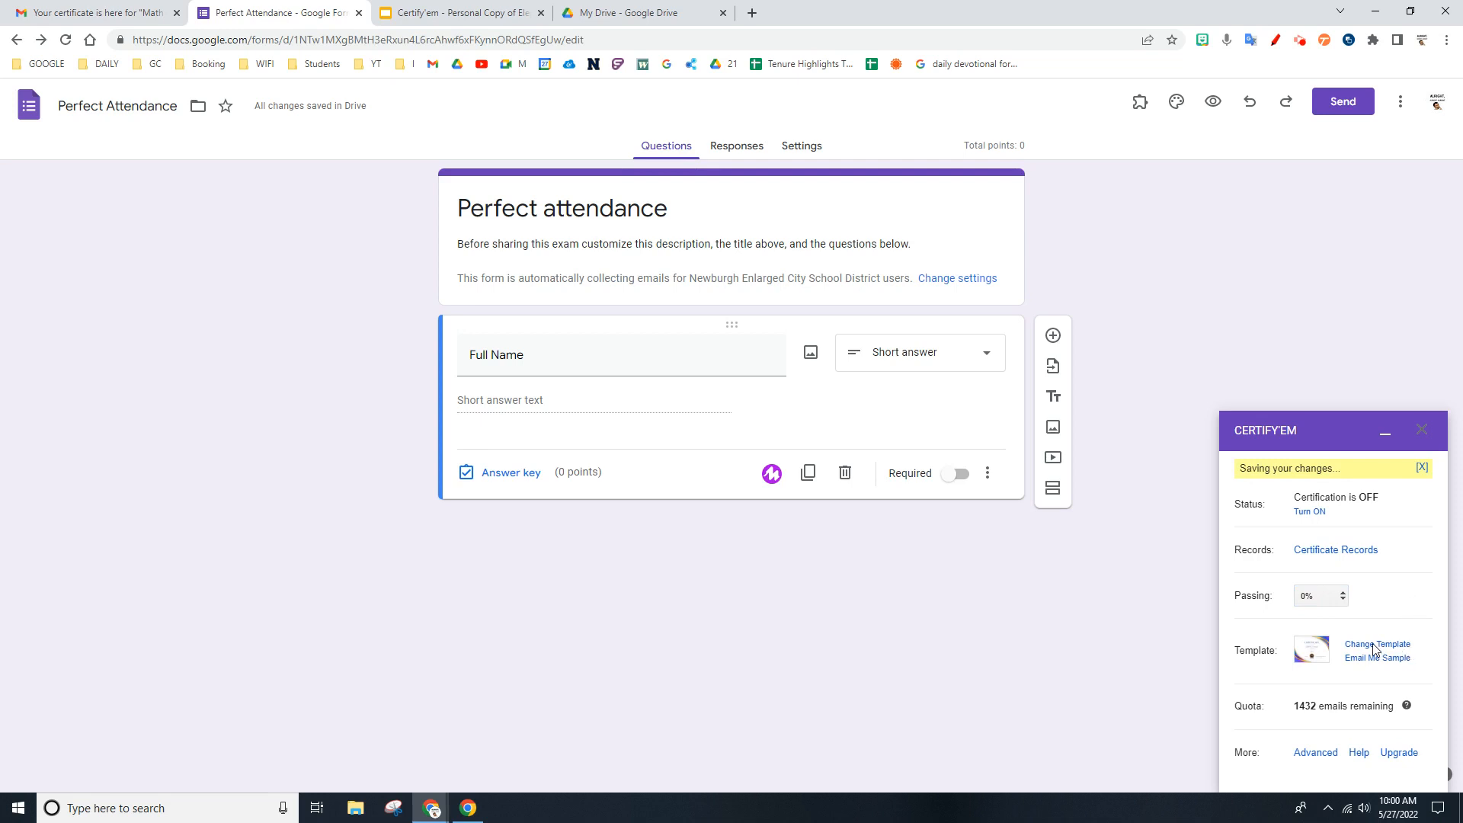
click(1378, 621)
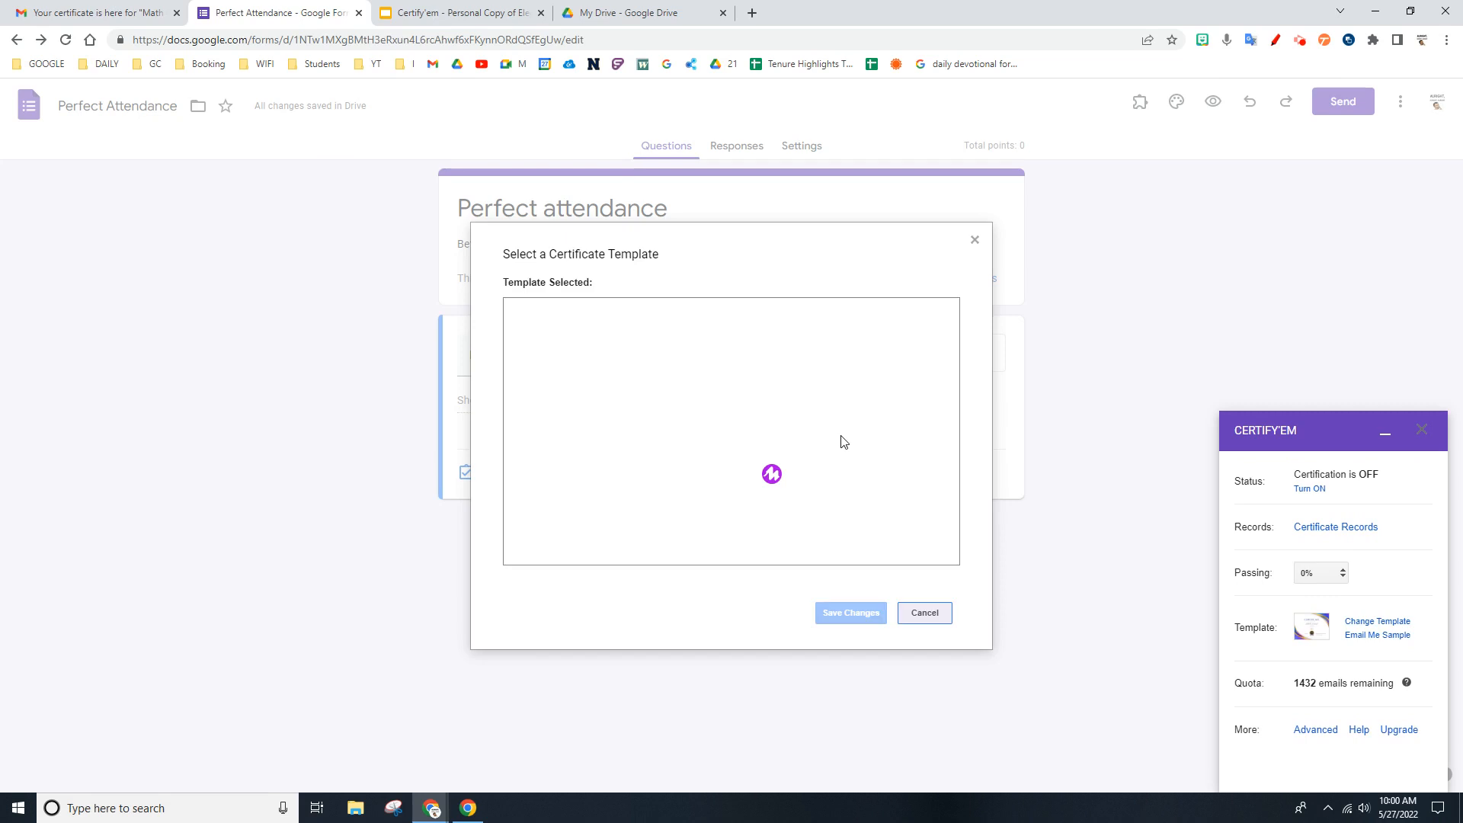
click(774, 366)
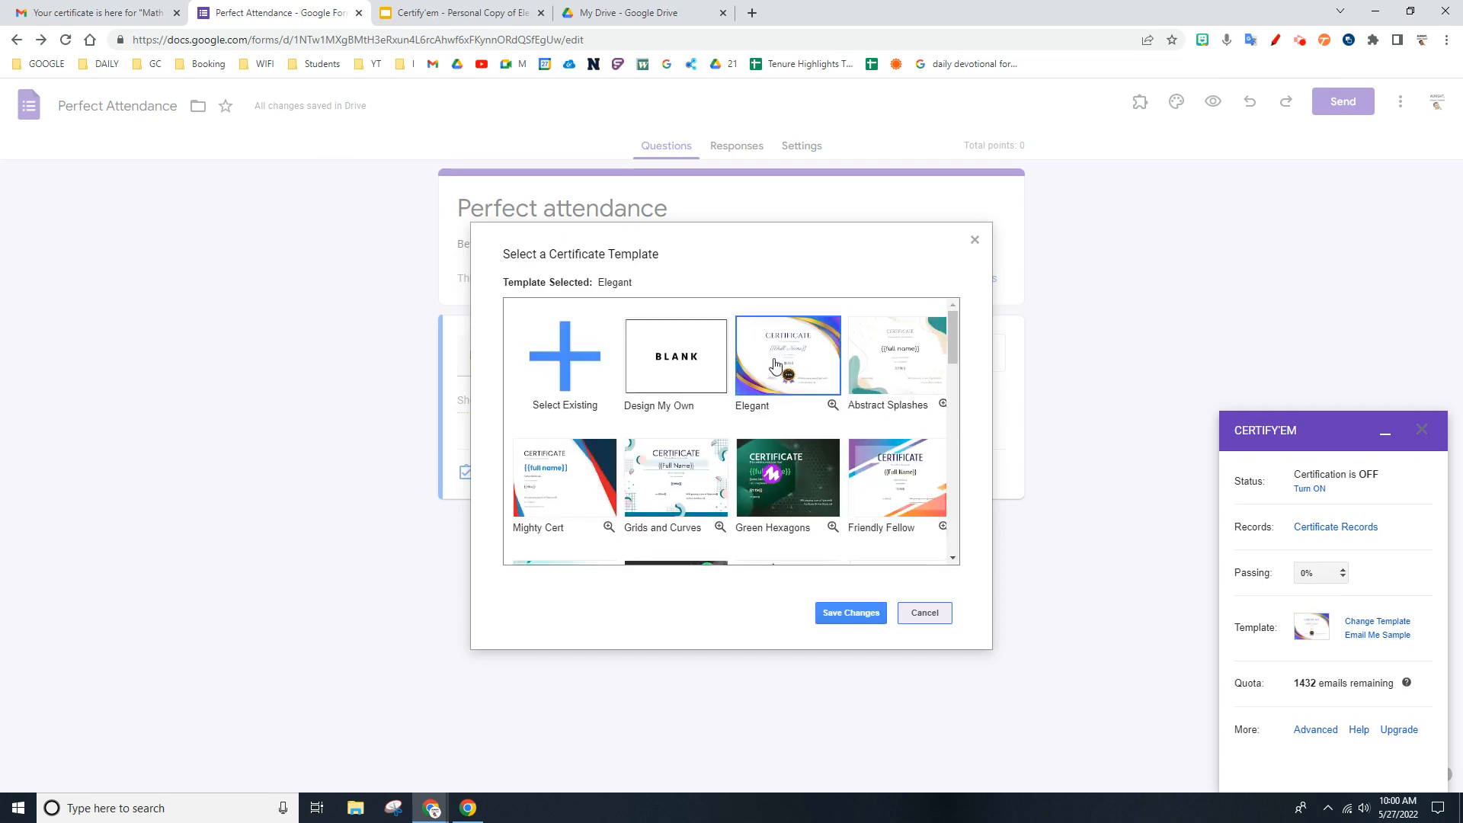
click(843, 615)
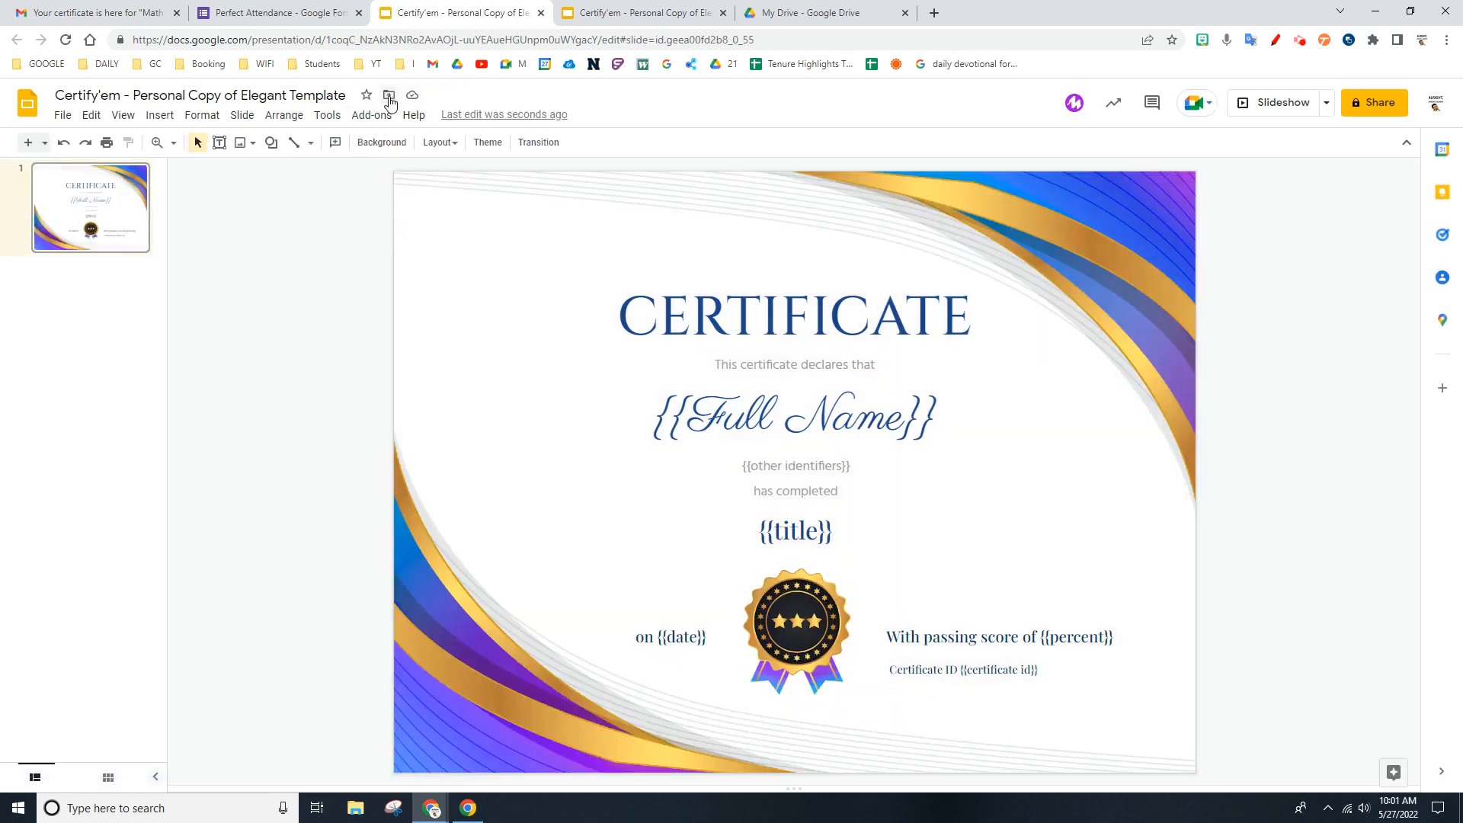
- Move the personal copy of the Elegant template into the Certs folder in My Drive
click(389, 94)
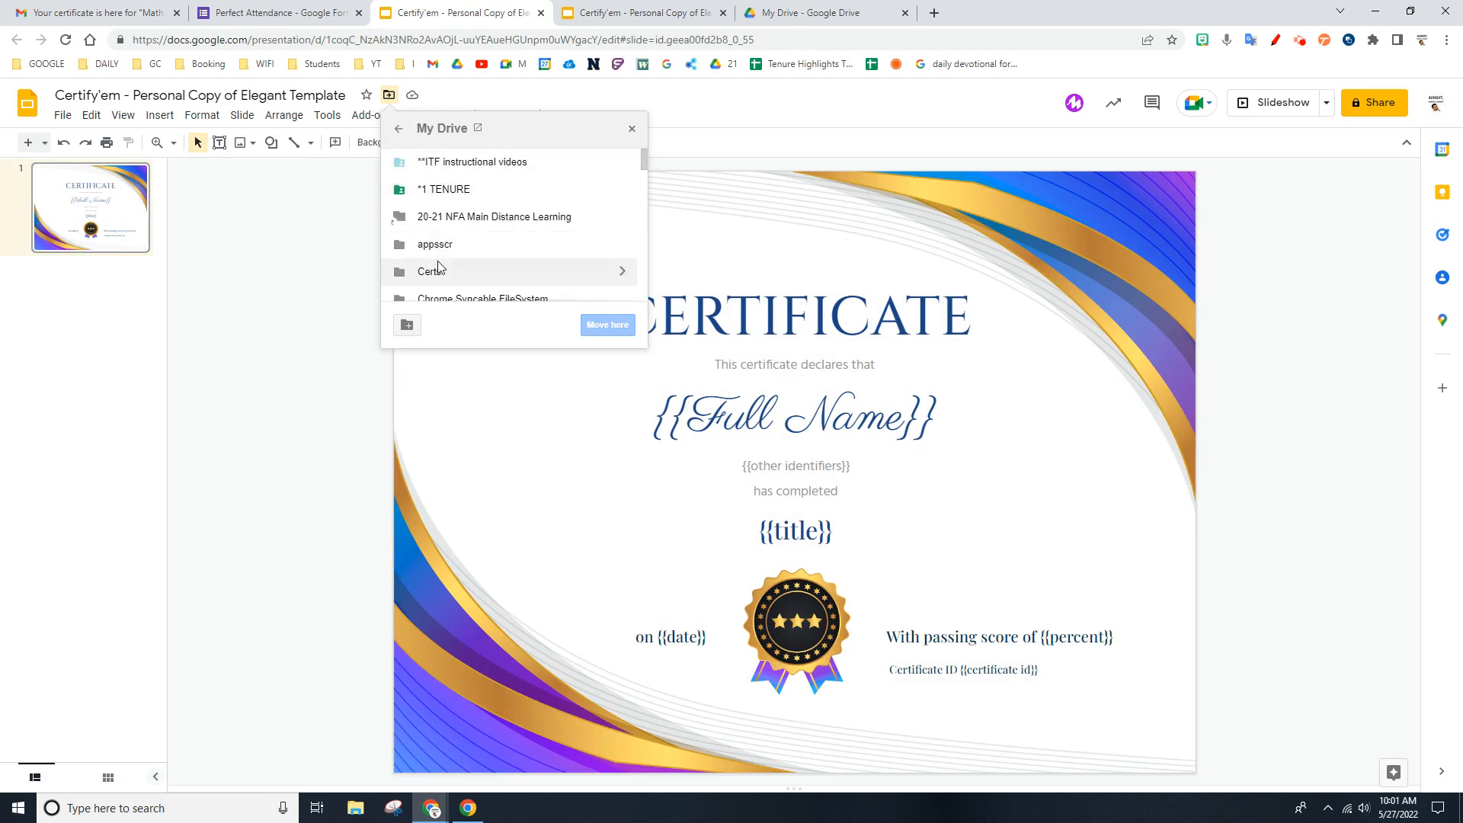
scroll(431, 259, down, 1)
click(427, 196)
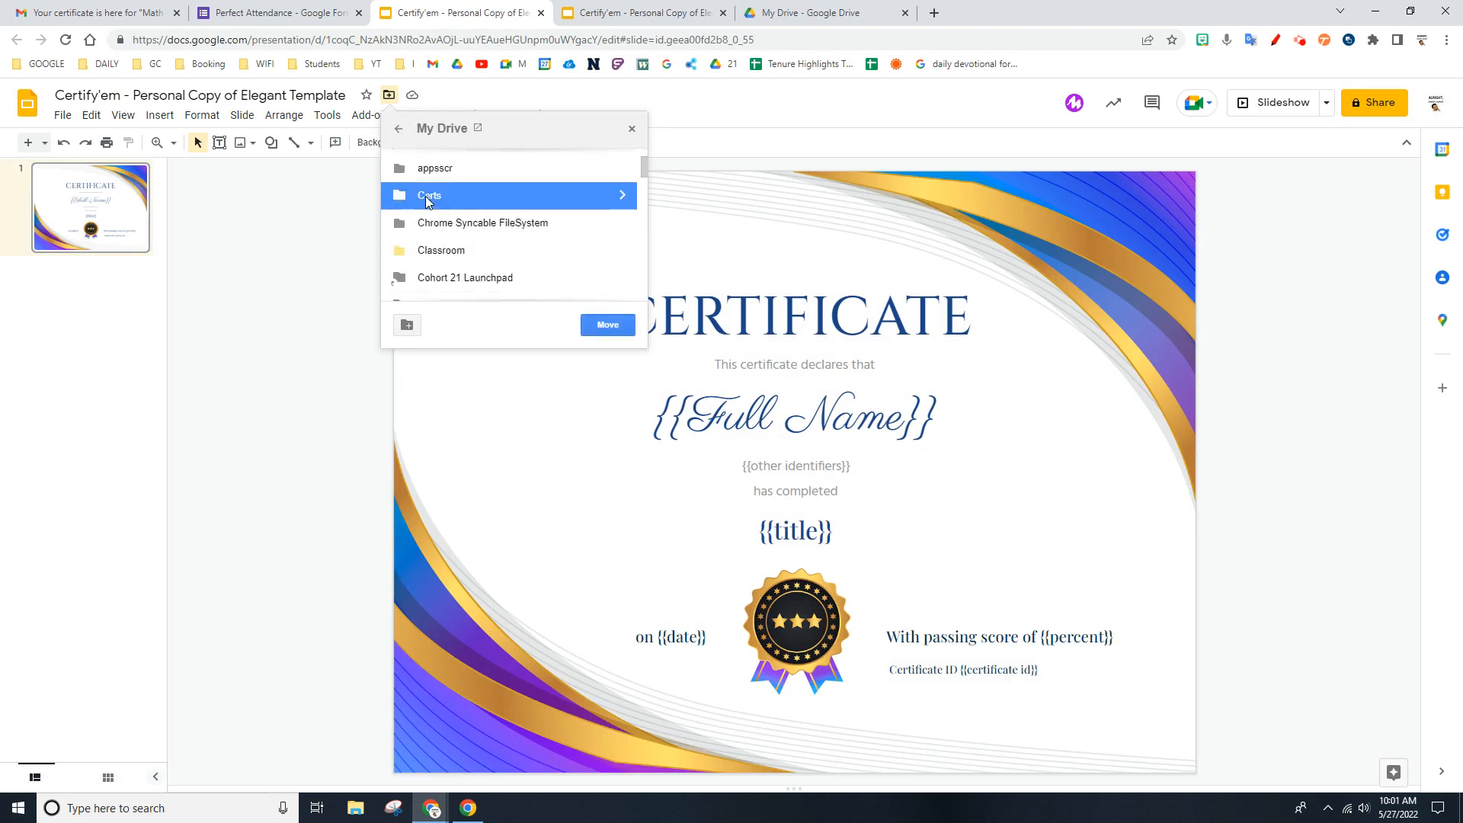
click(608, 325)
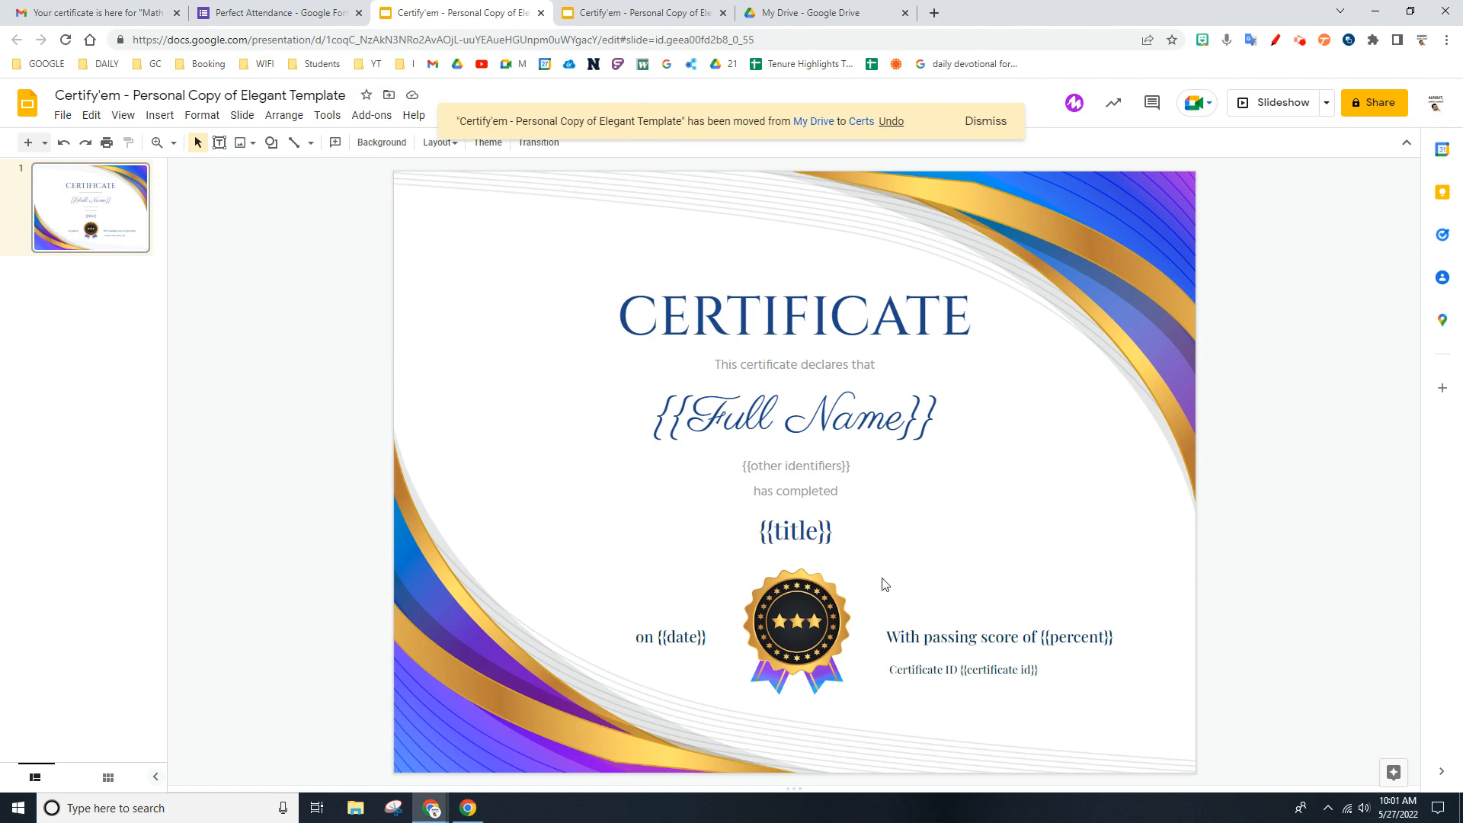
- Delete the {{other identifiers}} and "With passing score of {{percent}}" text boxes from the certificate slide
click(822, 463)
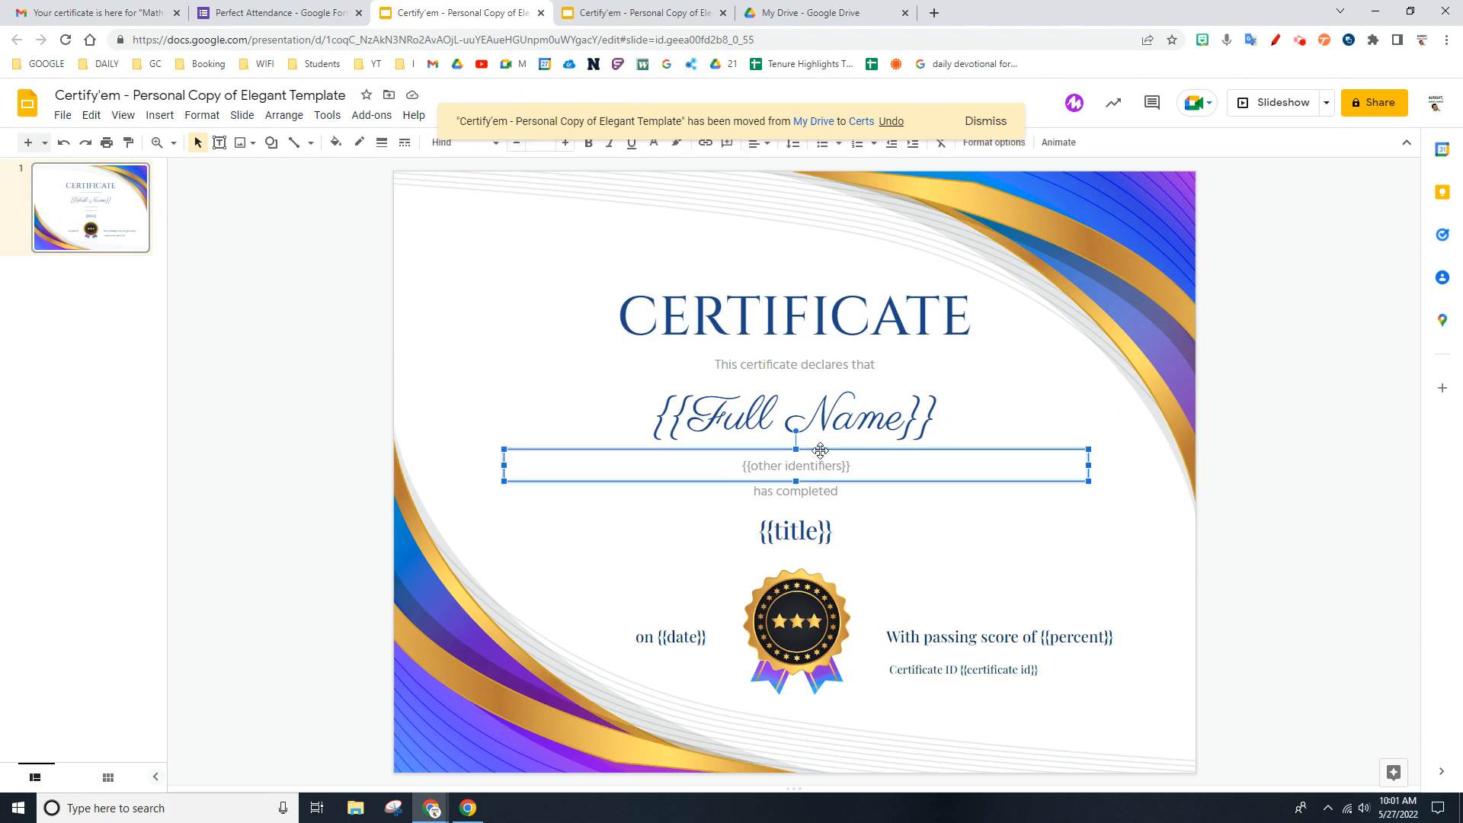
key(Delete)
click(1105, 636)
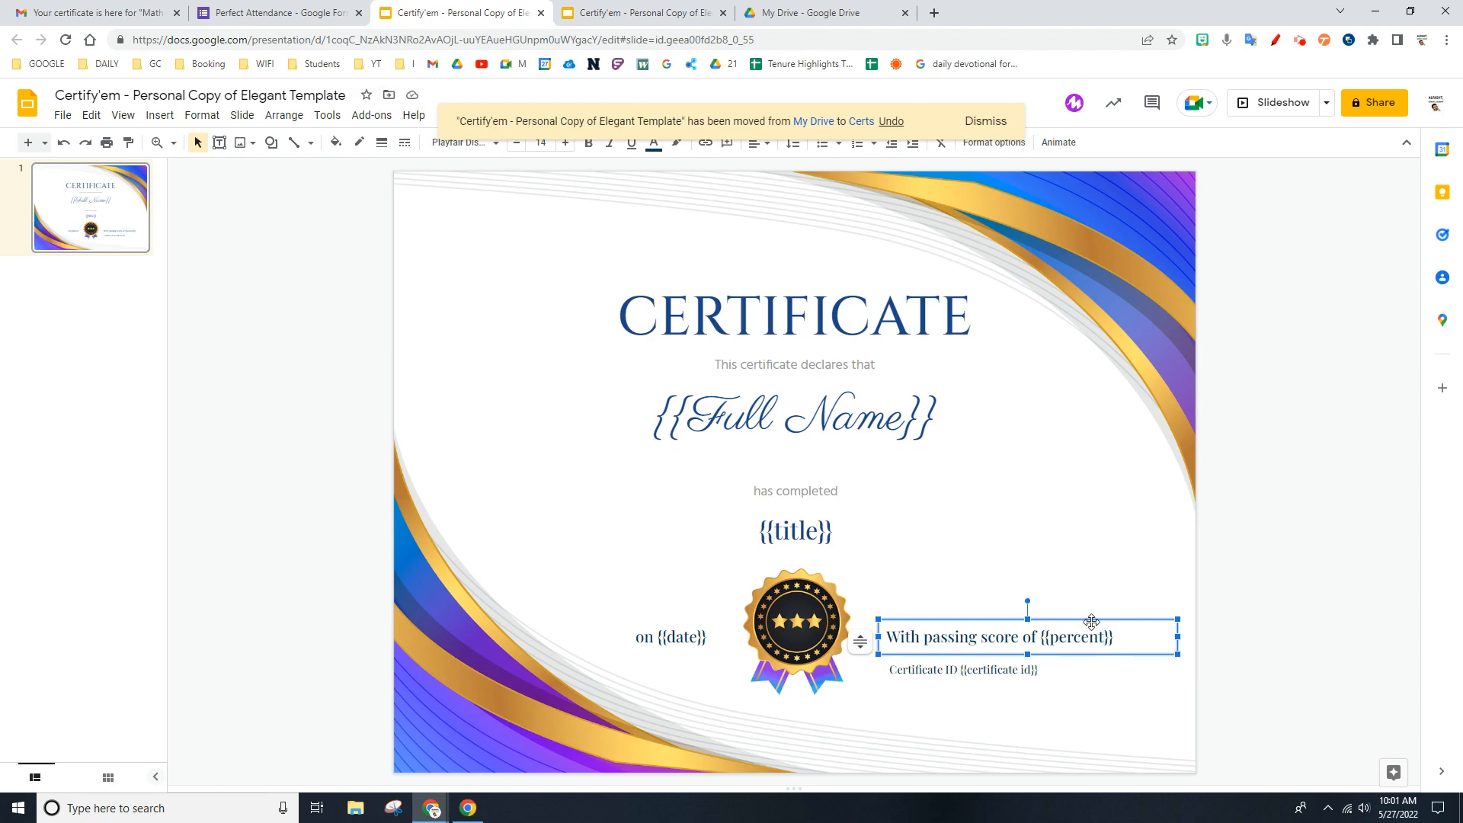
key(BackSpace)
click(1092, 622)
key(Delete)
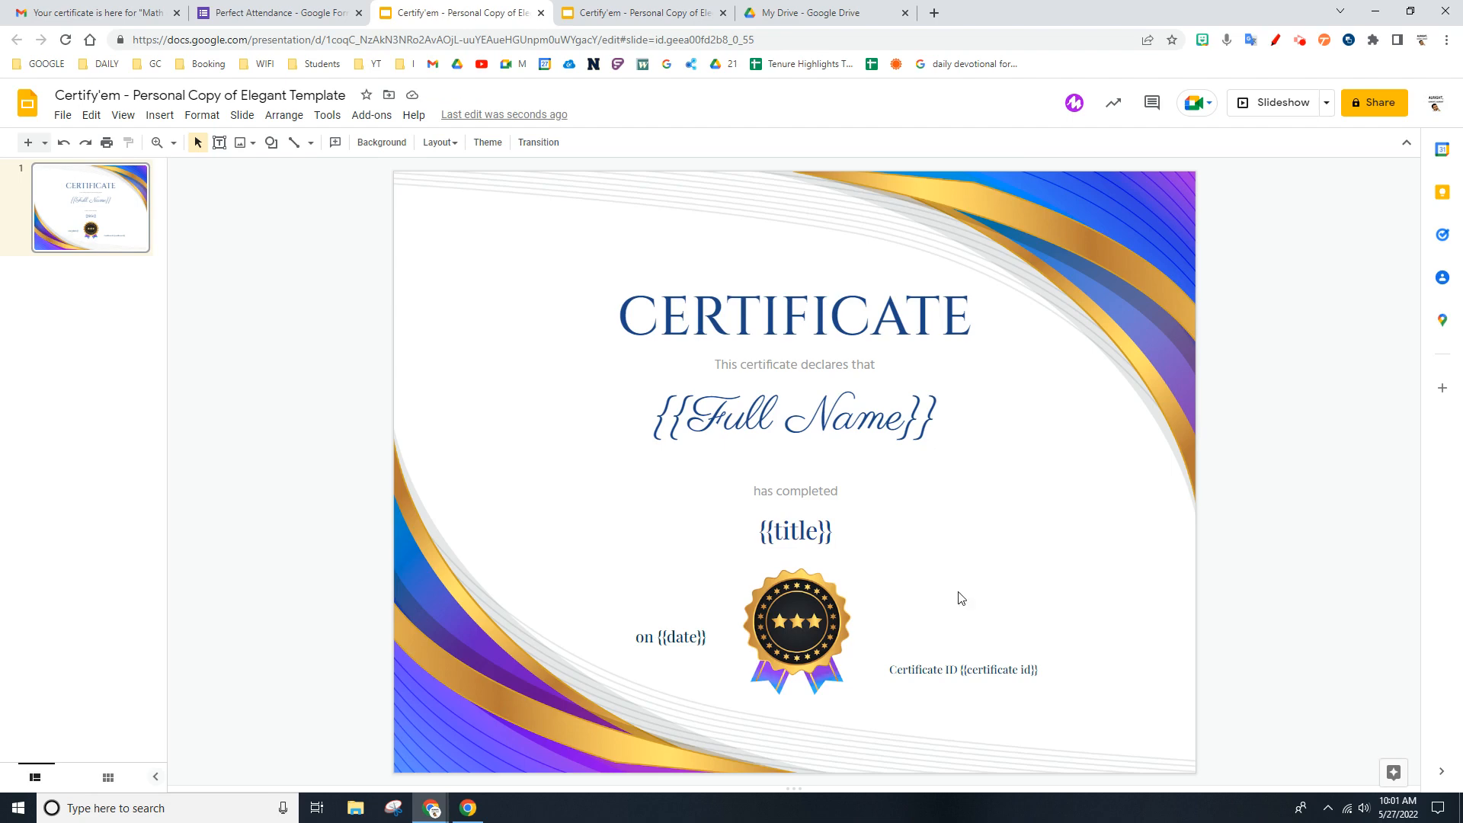
- Turn on certification for the Perfect Attendance form and check the Gmail inbox before returning to the form
click(313, 8)
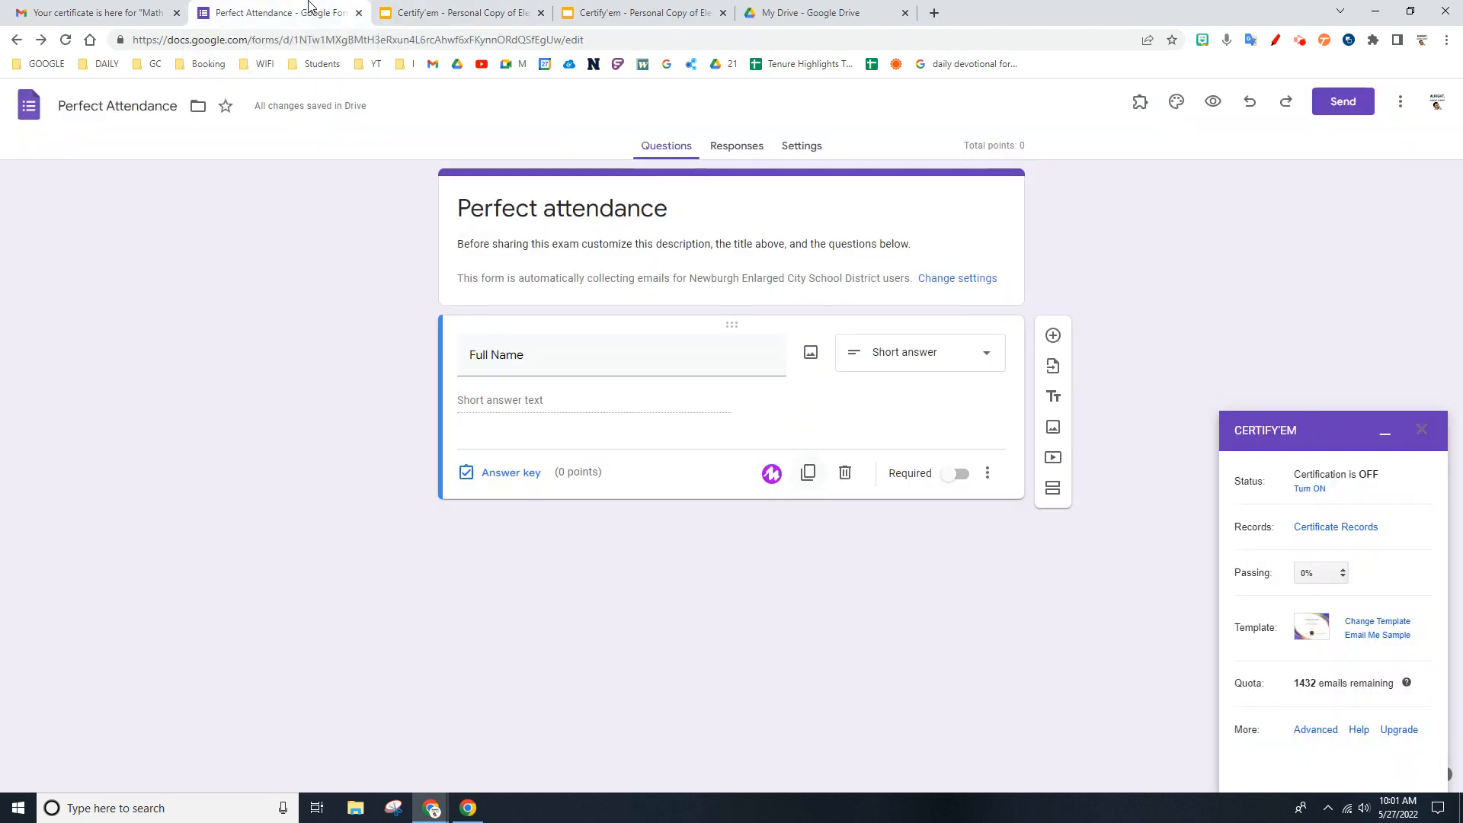
click(1310, 491)
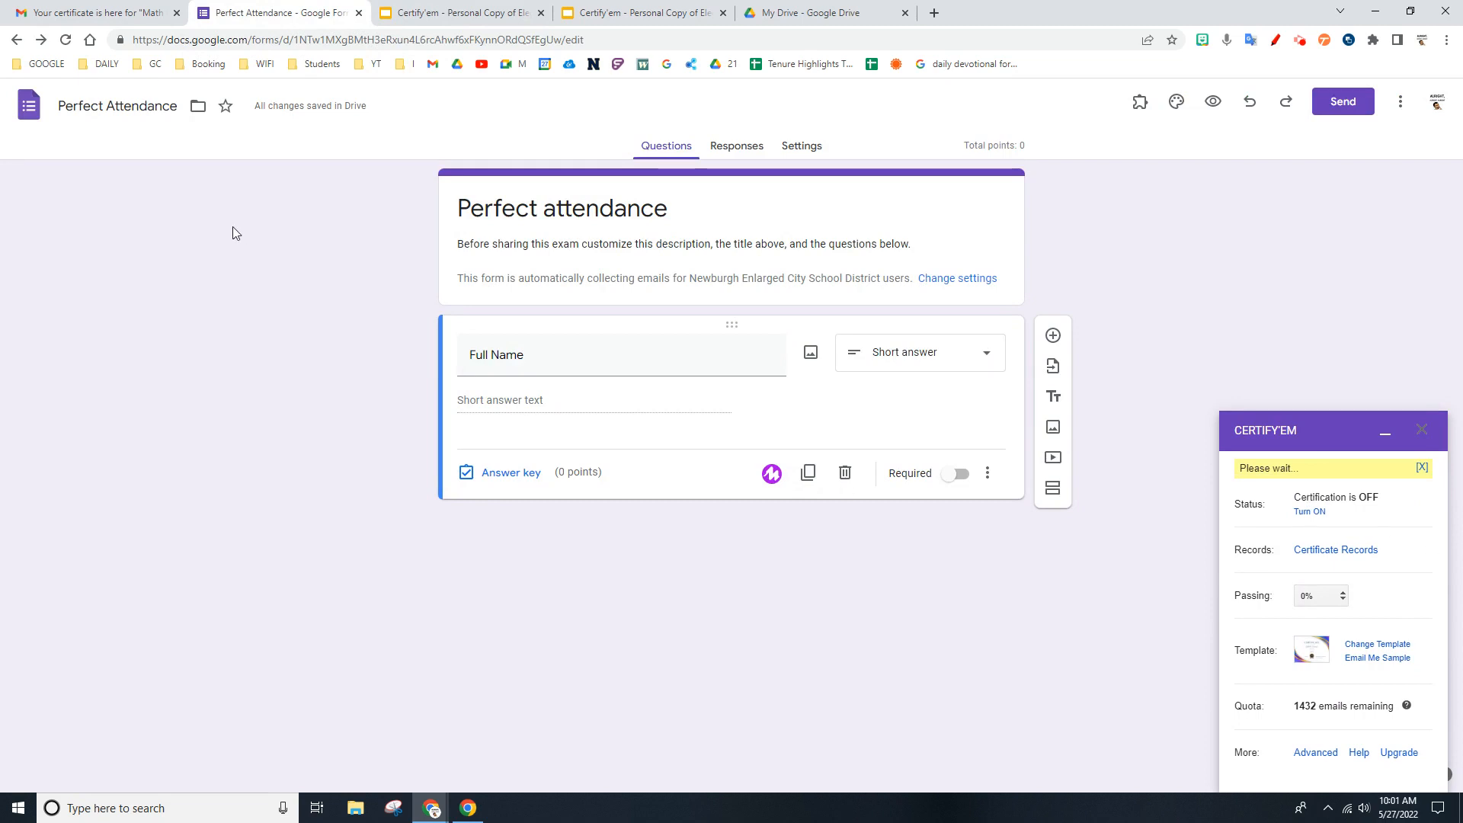
click(82, 9)
click(25, 102)
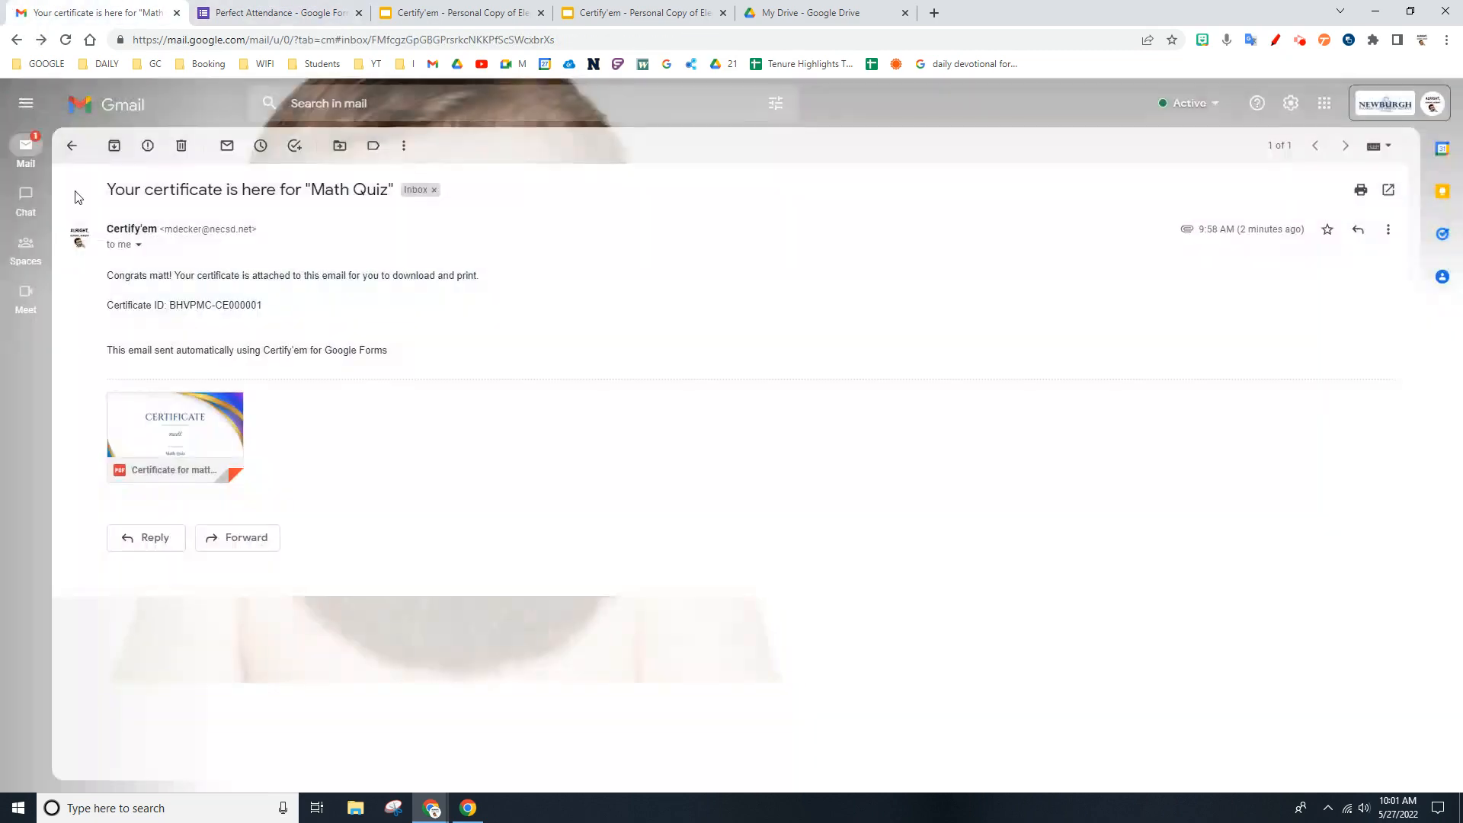
click(74, 148)
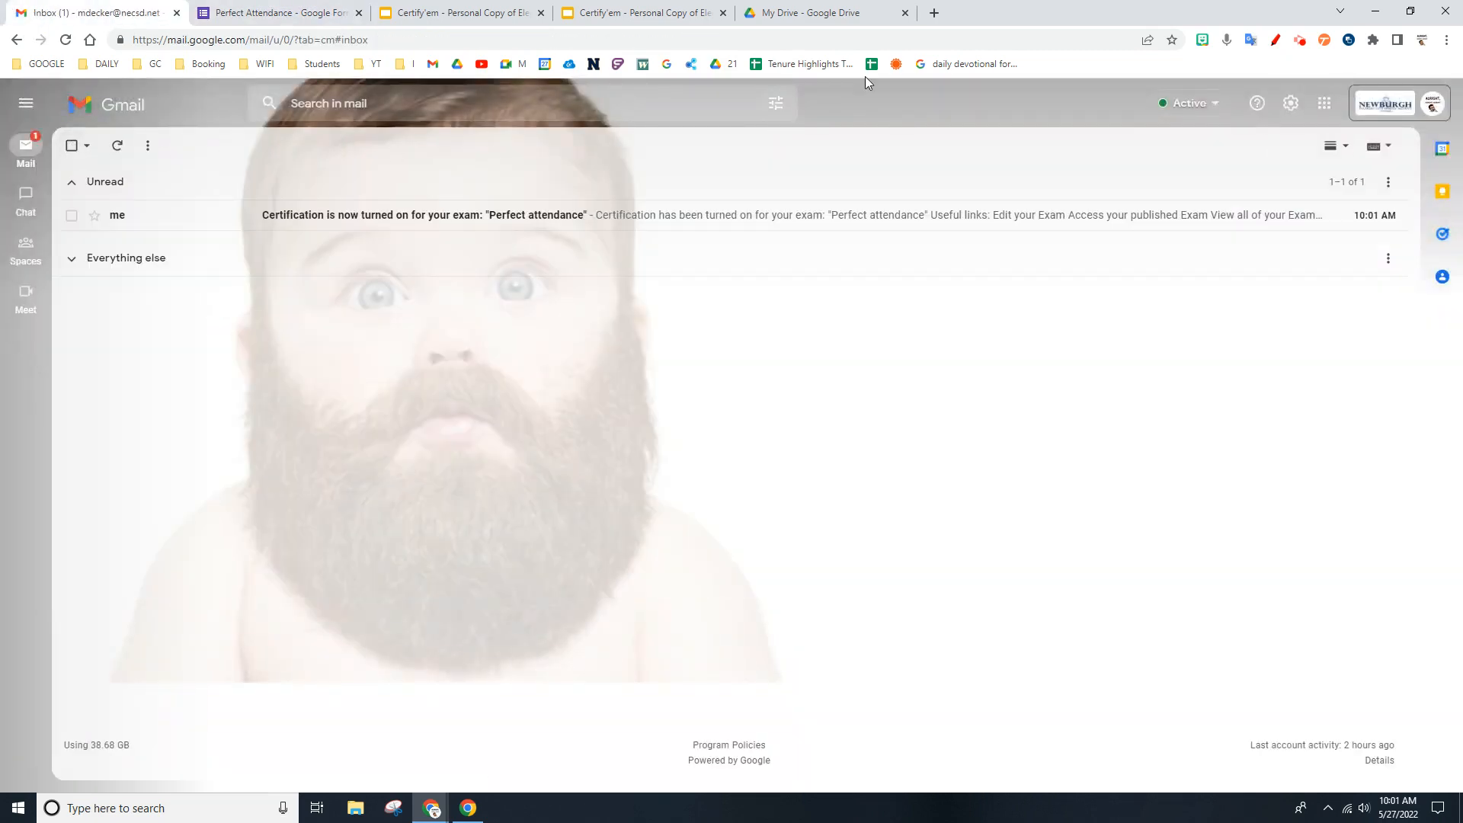
click(308, 11)
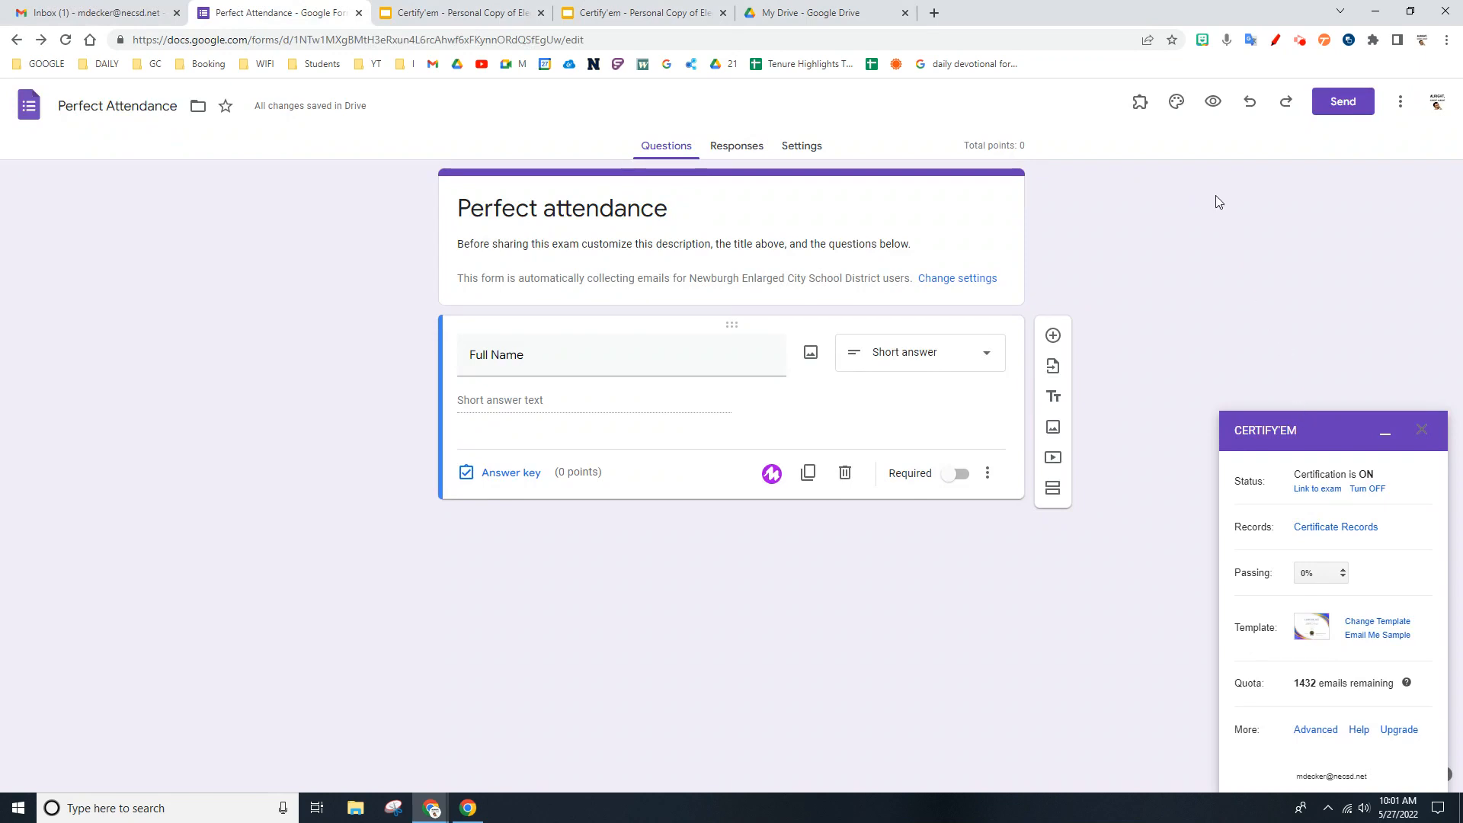
click(1140, 103)
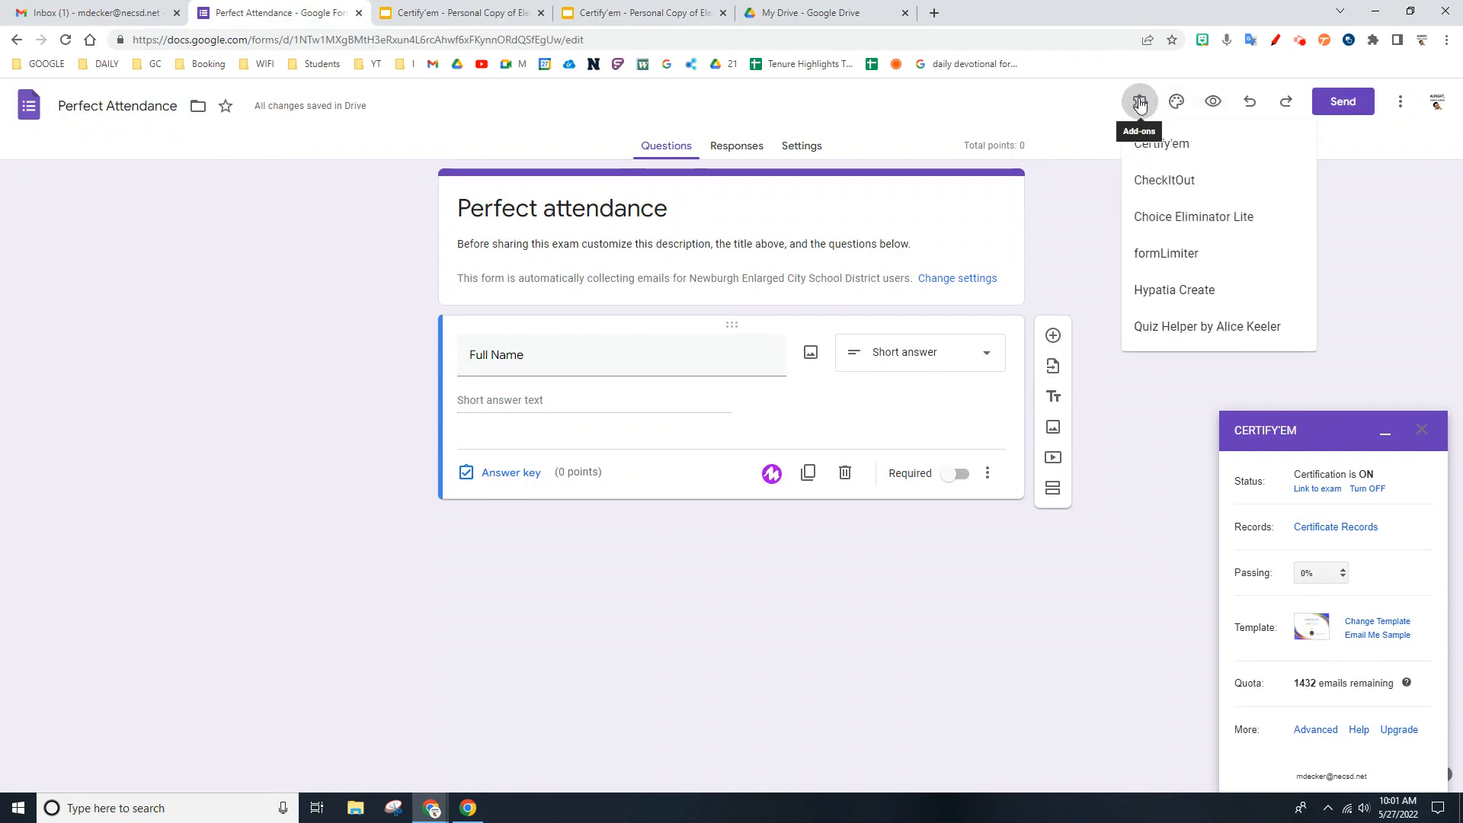
click(1164, 155)
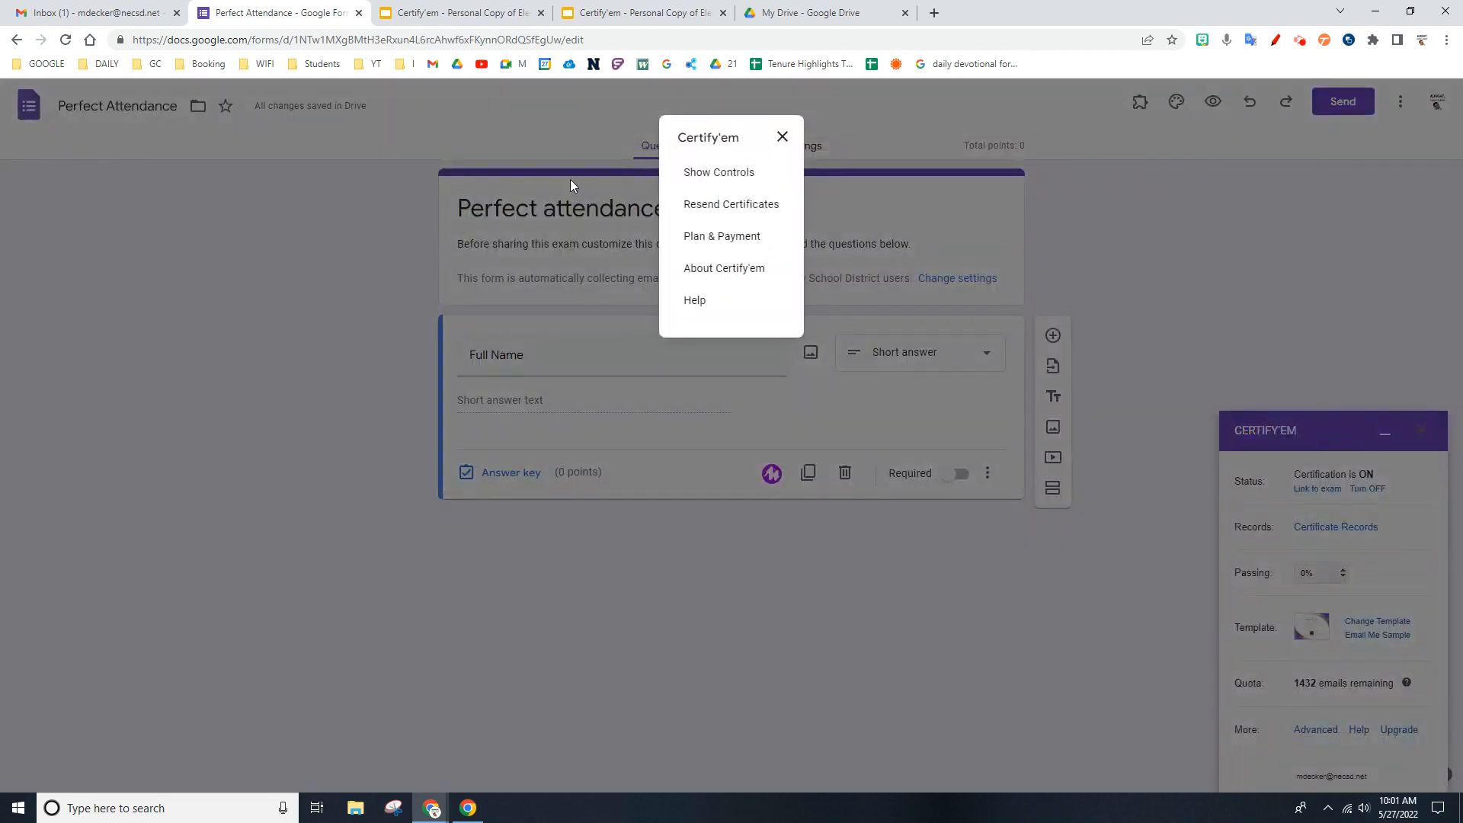
click(782, 137)
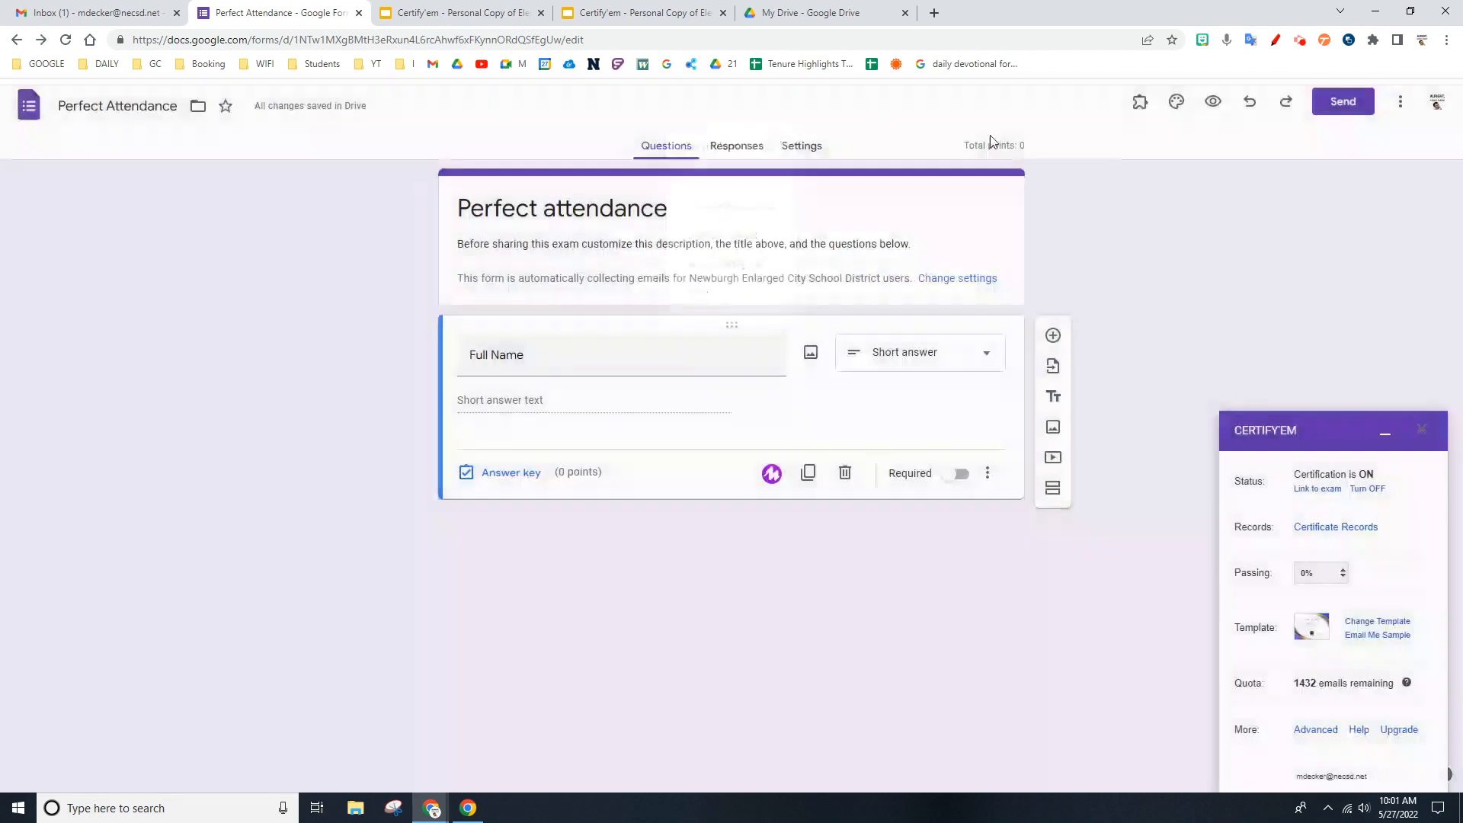
- Preview the Perfect attendance form and submit a test response with the respondent's name in Full Name
click(1212, 102)
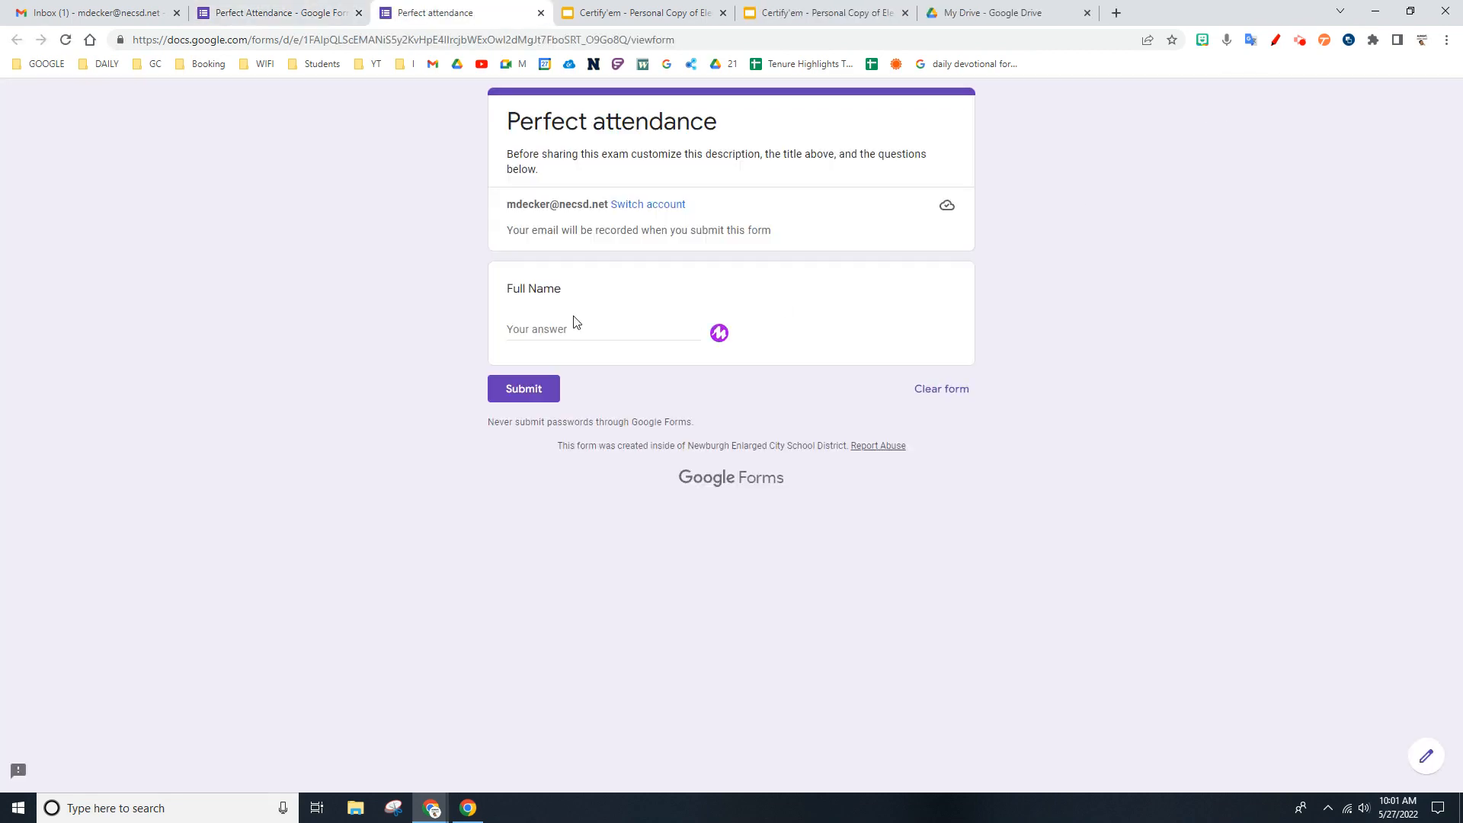
click(571, 330)
text(Decker)
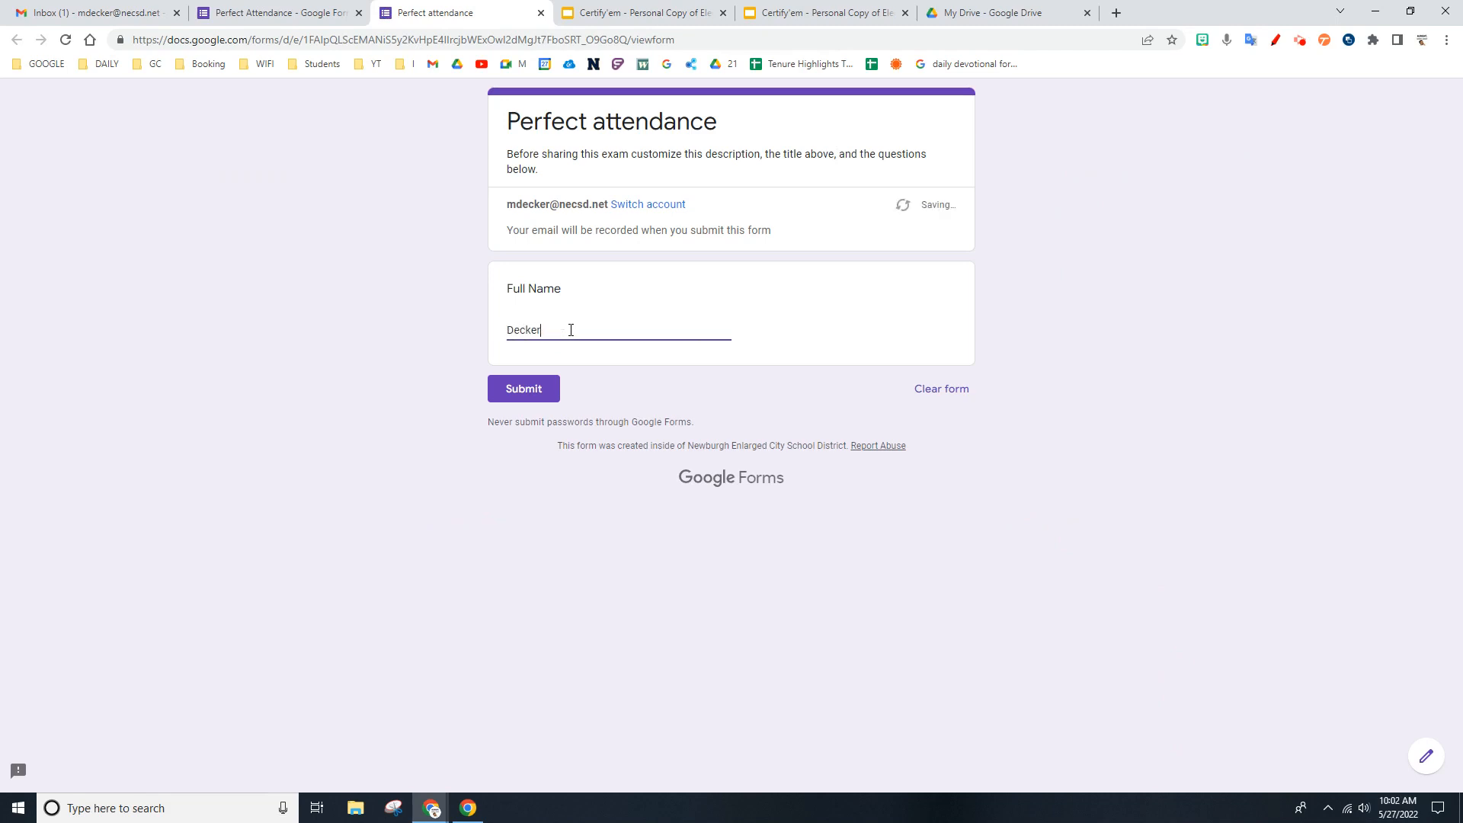
click(523, 388)
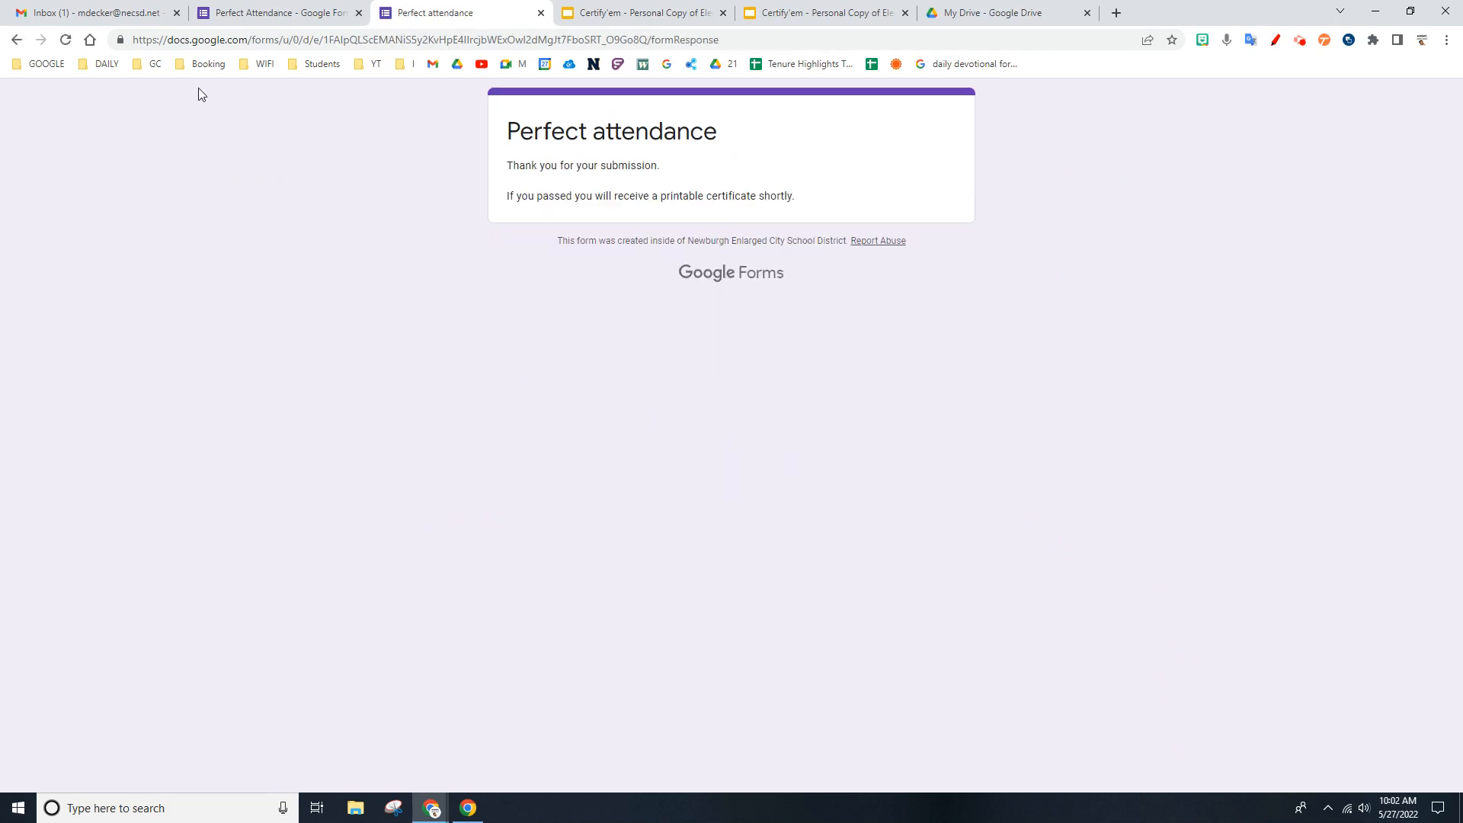
- Switch to Gmail and delete the unread "Certification is now turned on" message for Perfect attendance
click(139, 7)
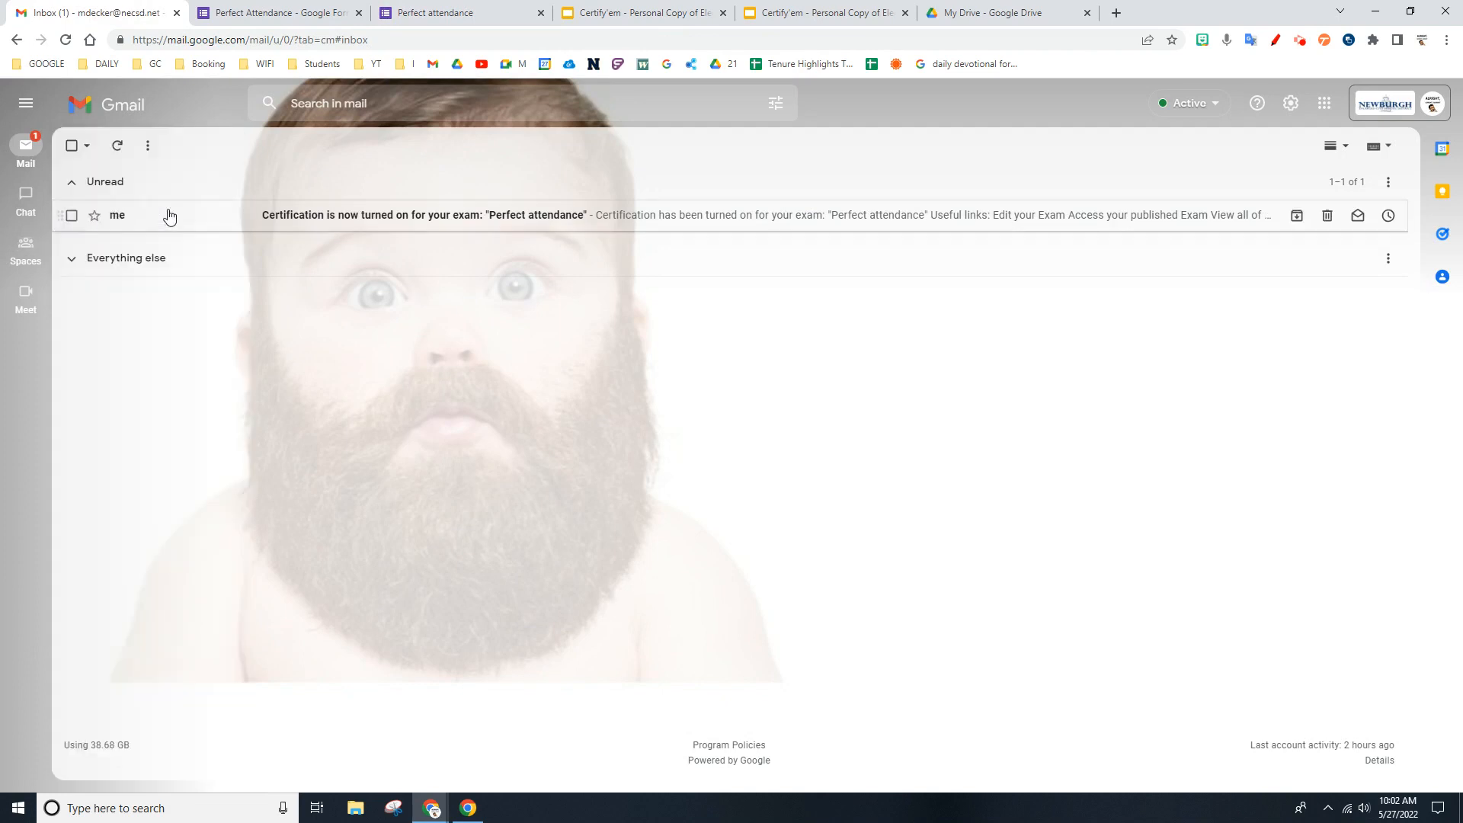
click(73, 217)
click(185, 145)
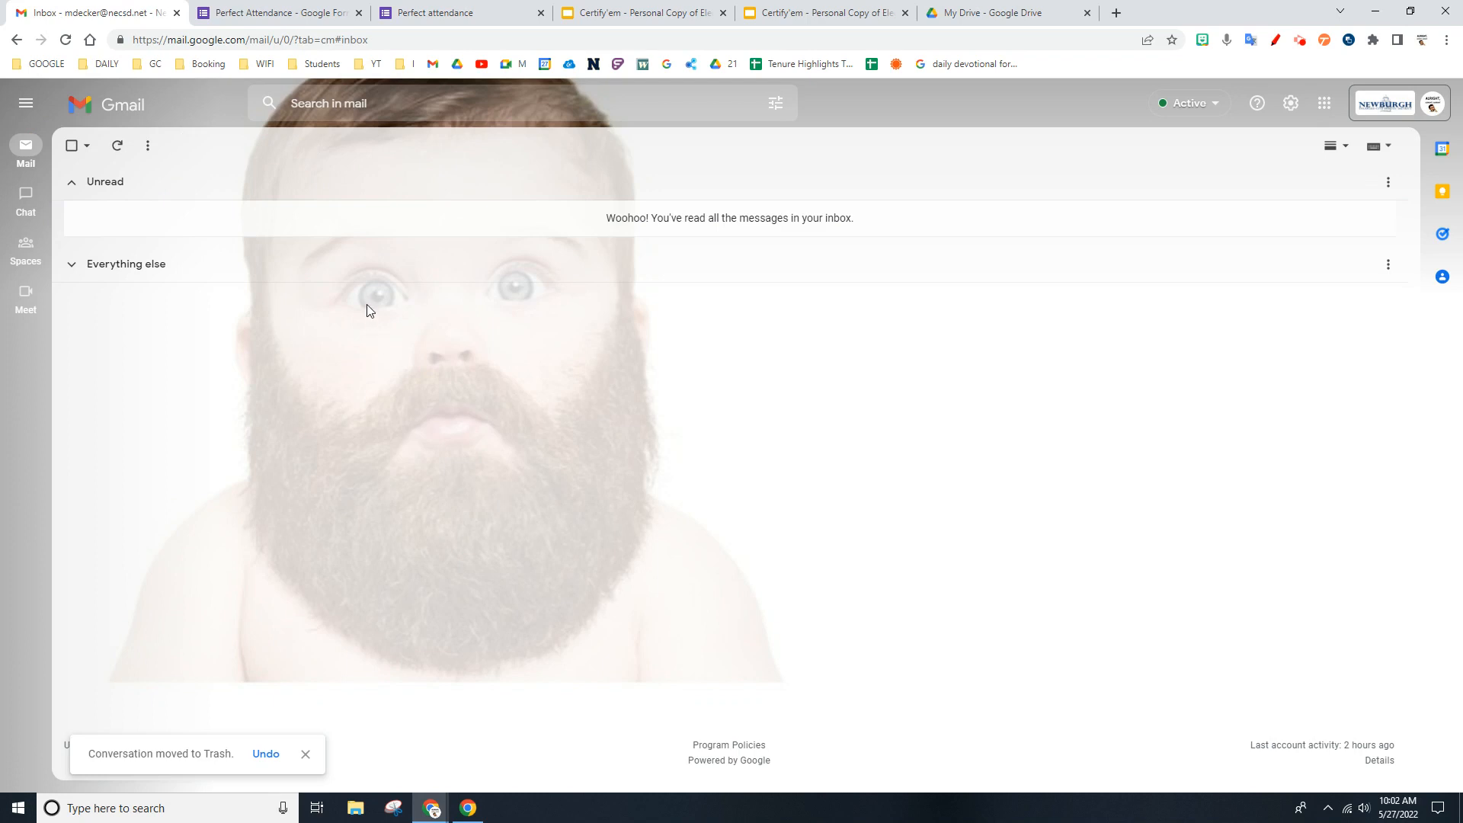
- In the form's Certify'em advanced options, try replacing the message shown upon submission with "cool job man!!!"
click(465, 12)
click(229, 6)
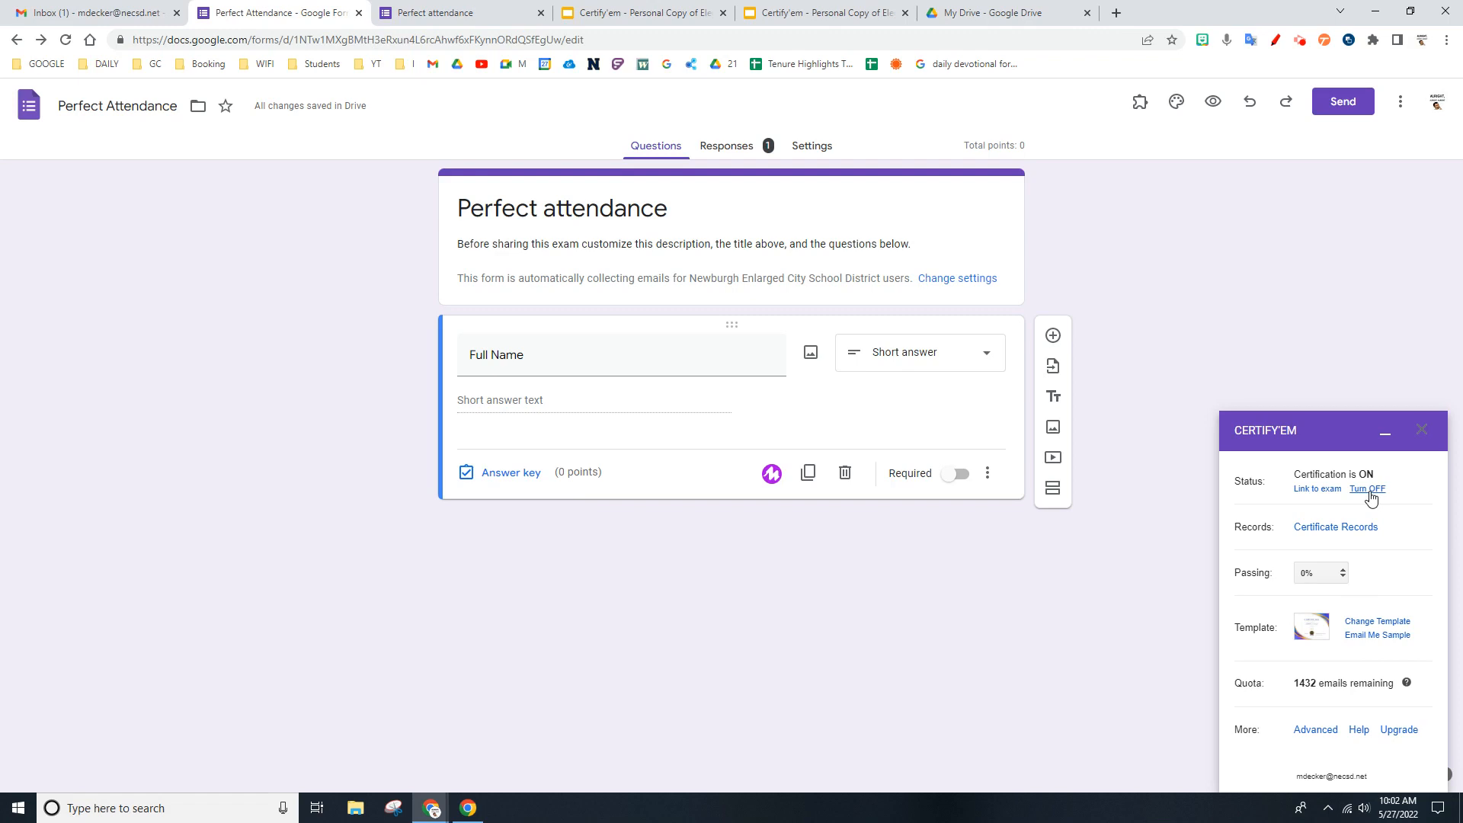
click(1315, 730)
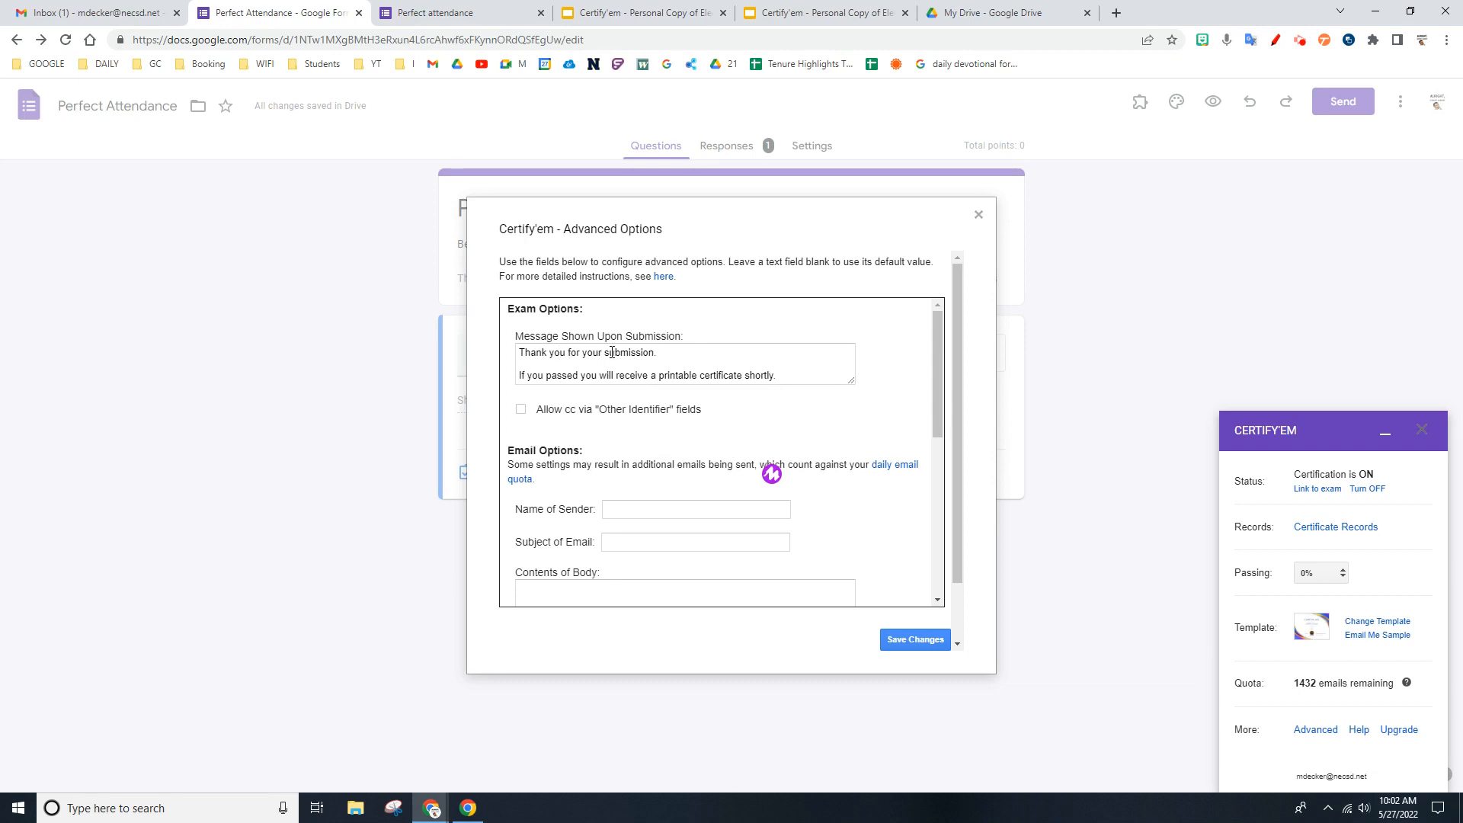
drag(778, 375, 521, 352)
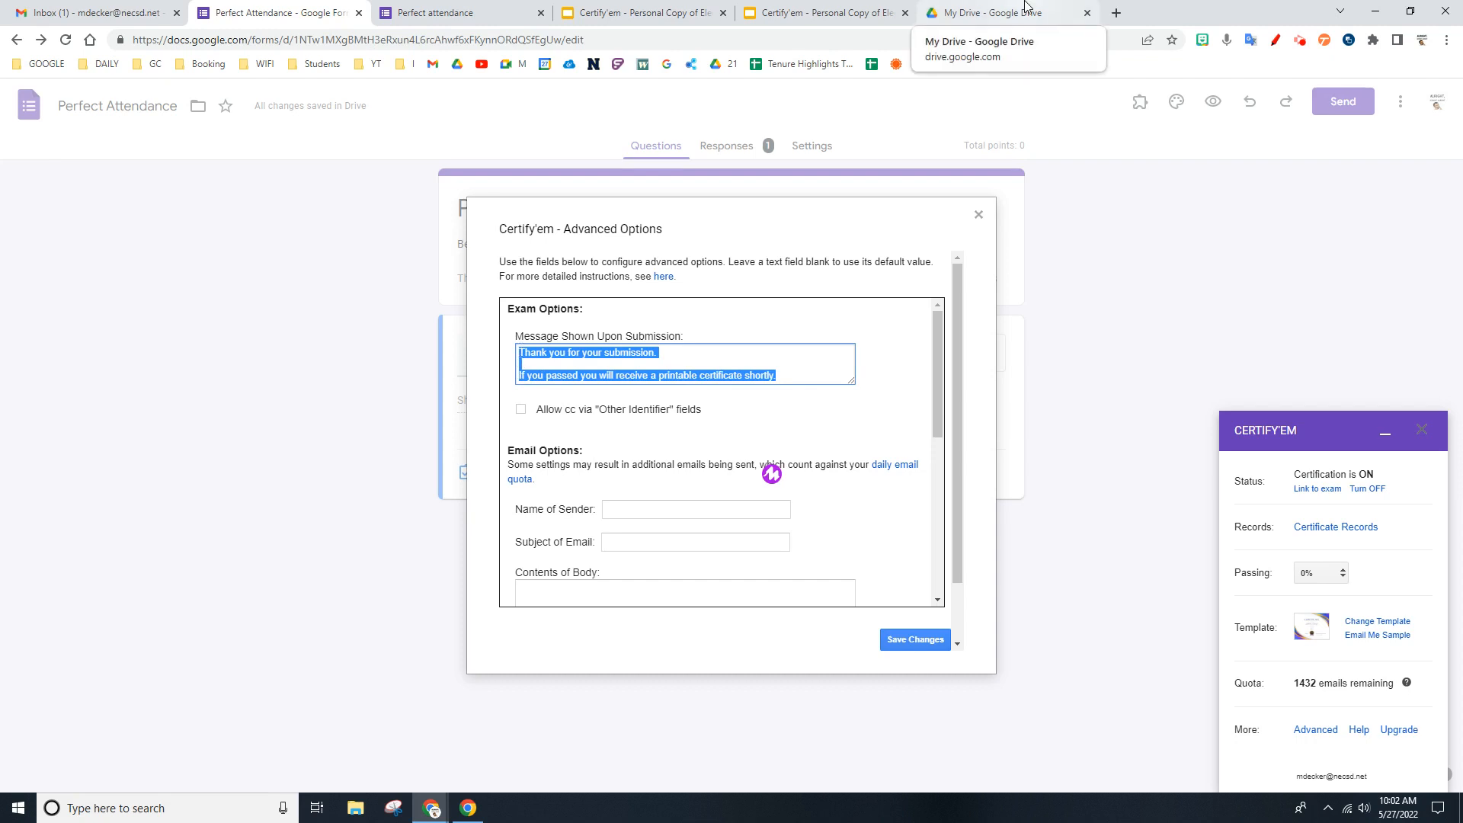
key(BackSpace)
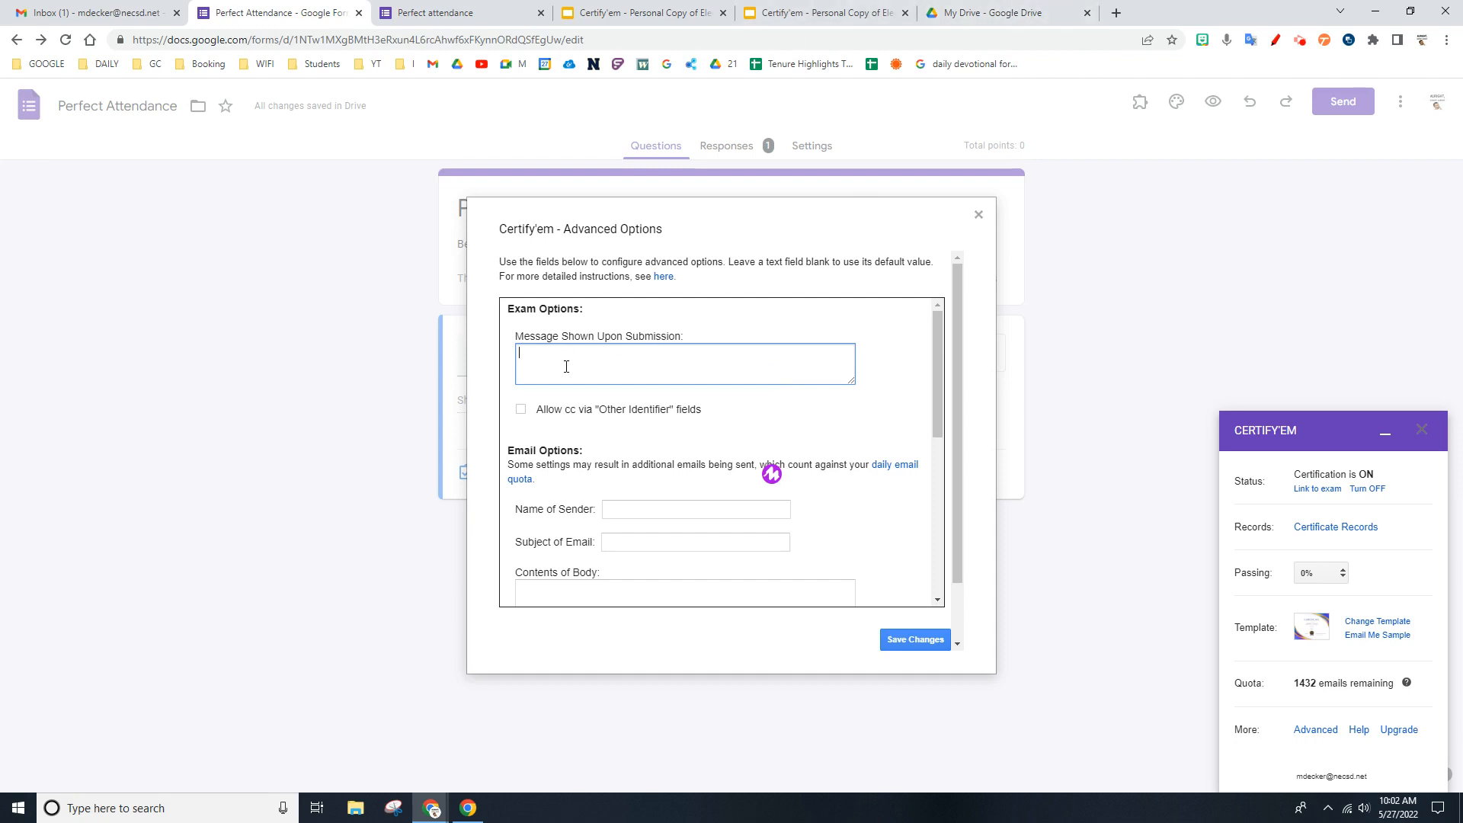
text(cool job man!!!)
- Review the email and certificate options, including the Send as choices, and close the advanced options without saving
scroll(666, 512, down, 1)
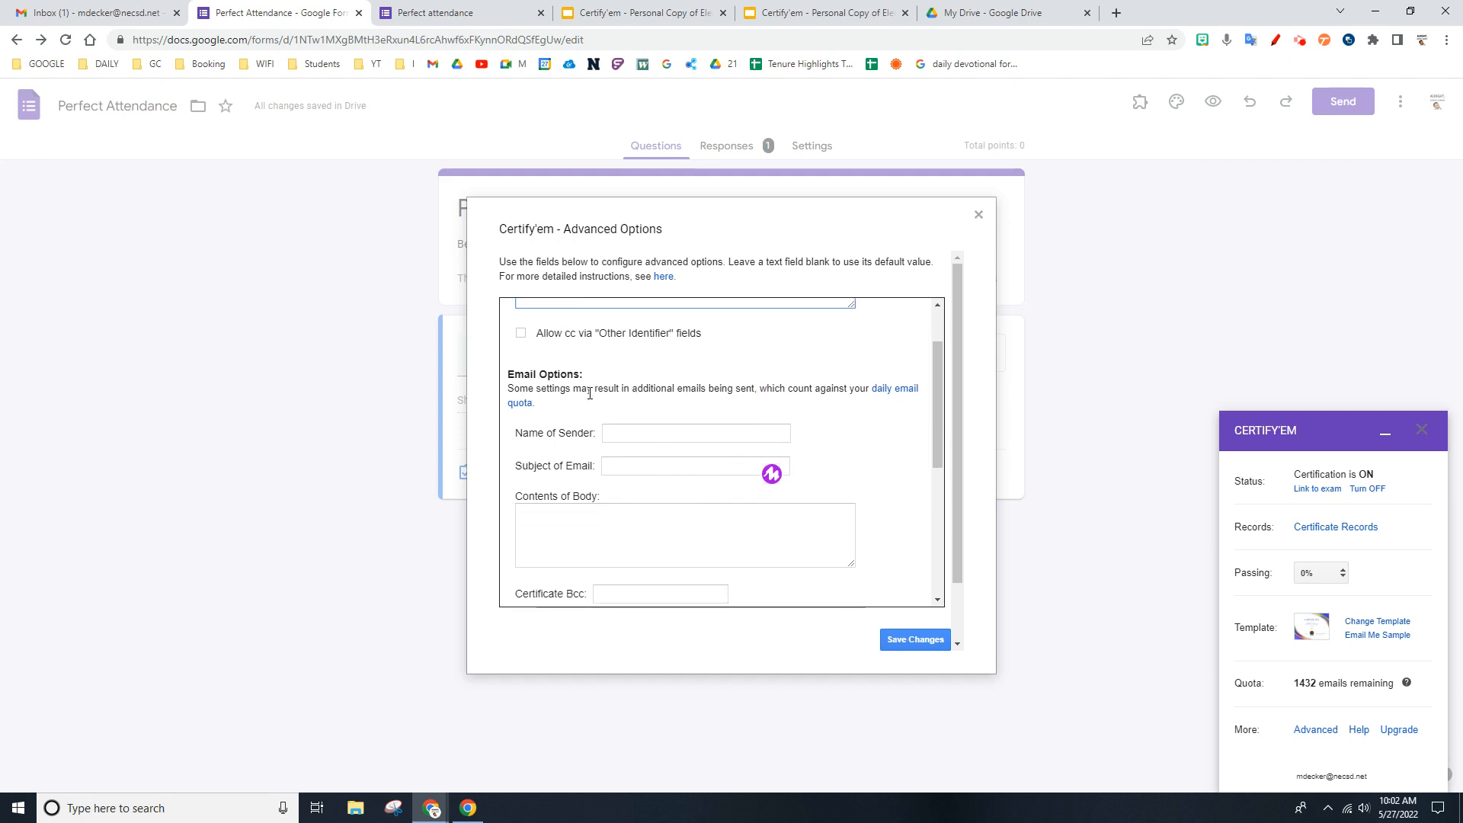
scroll(623, 446, down, 4)
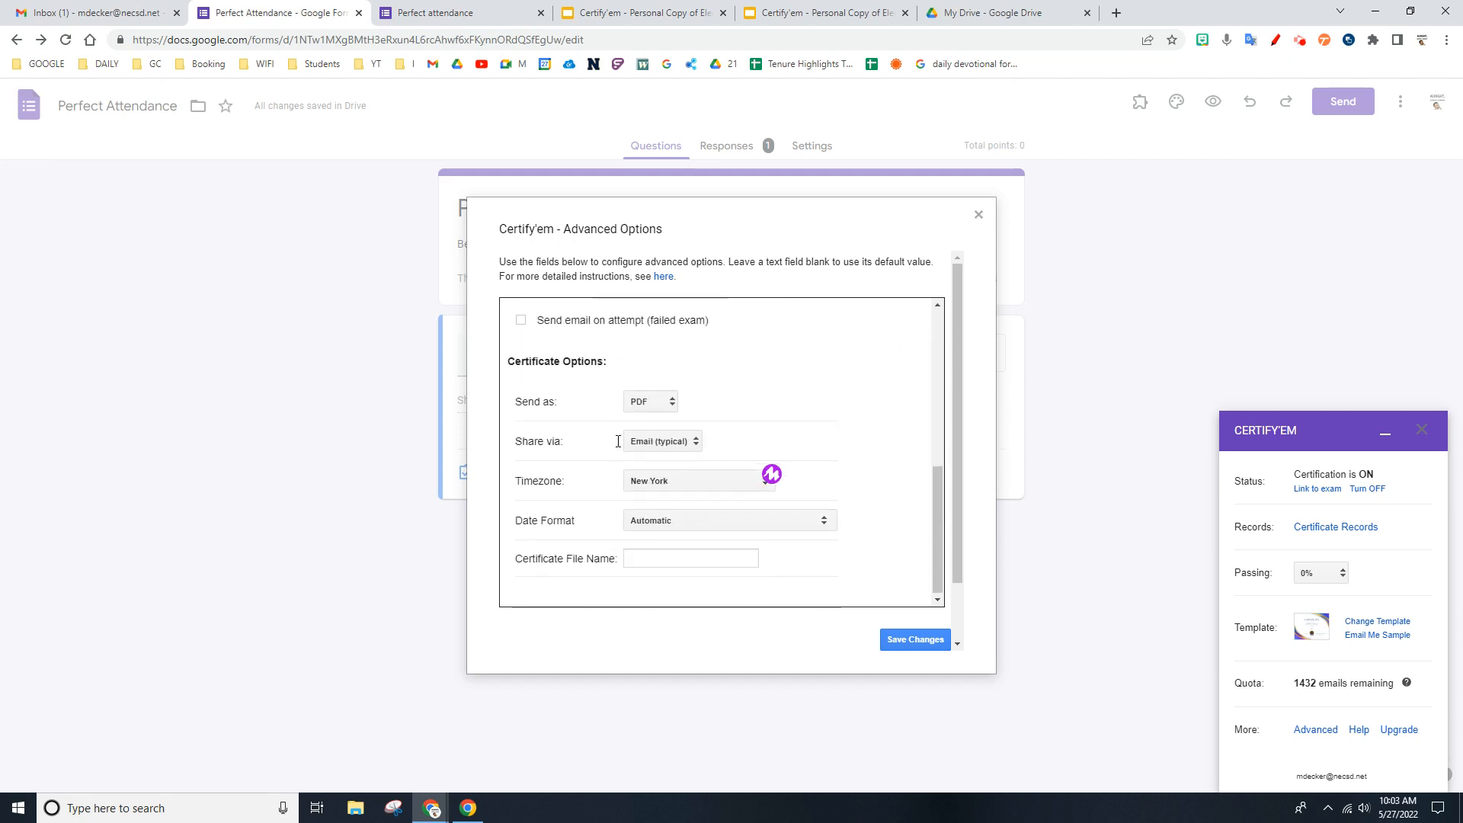
click(670, 400)
click(737, 403)
click(979, 217)
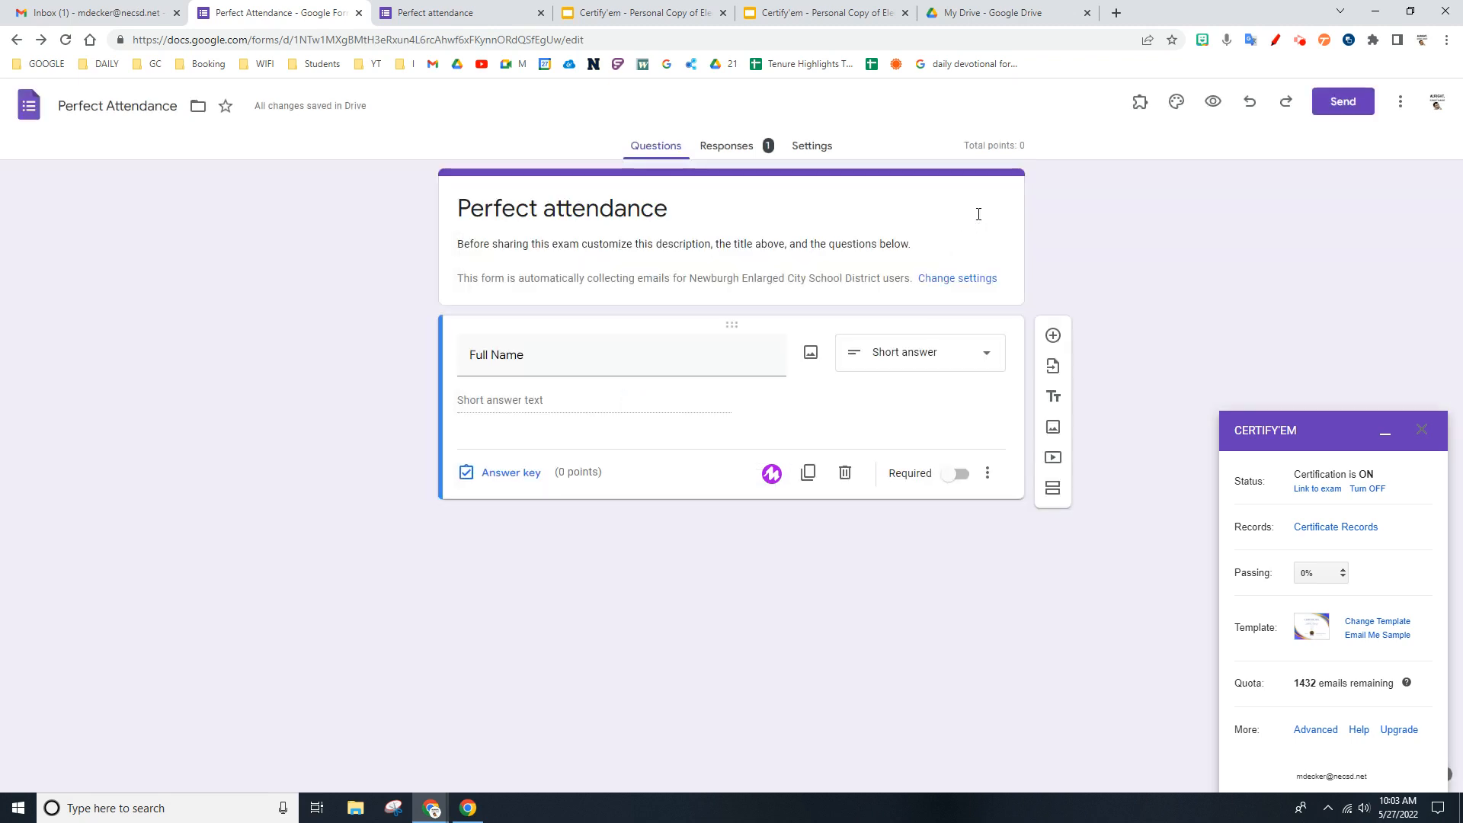
- Open the "Perfect attendance" certificate email in Gmail and examine the attached PDF certificate, then return to the message
click(125, 9)
click(404, 218)
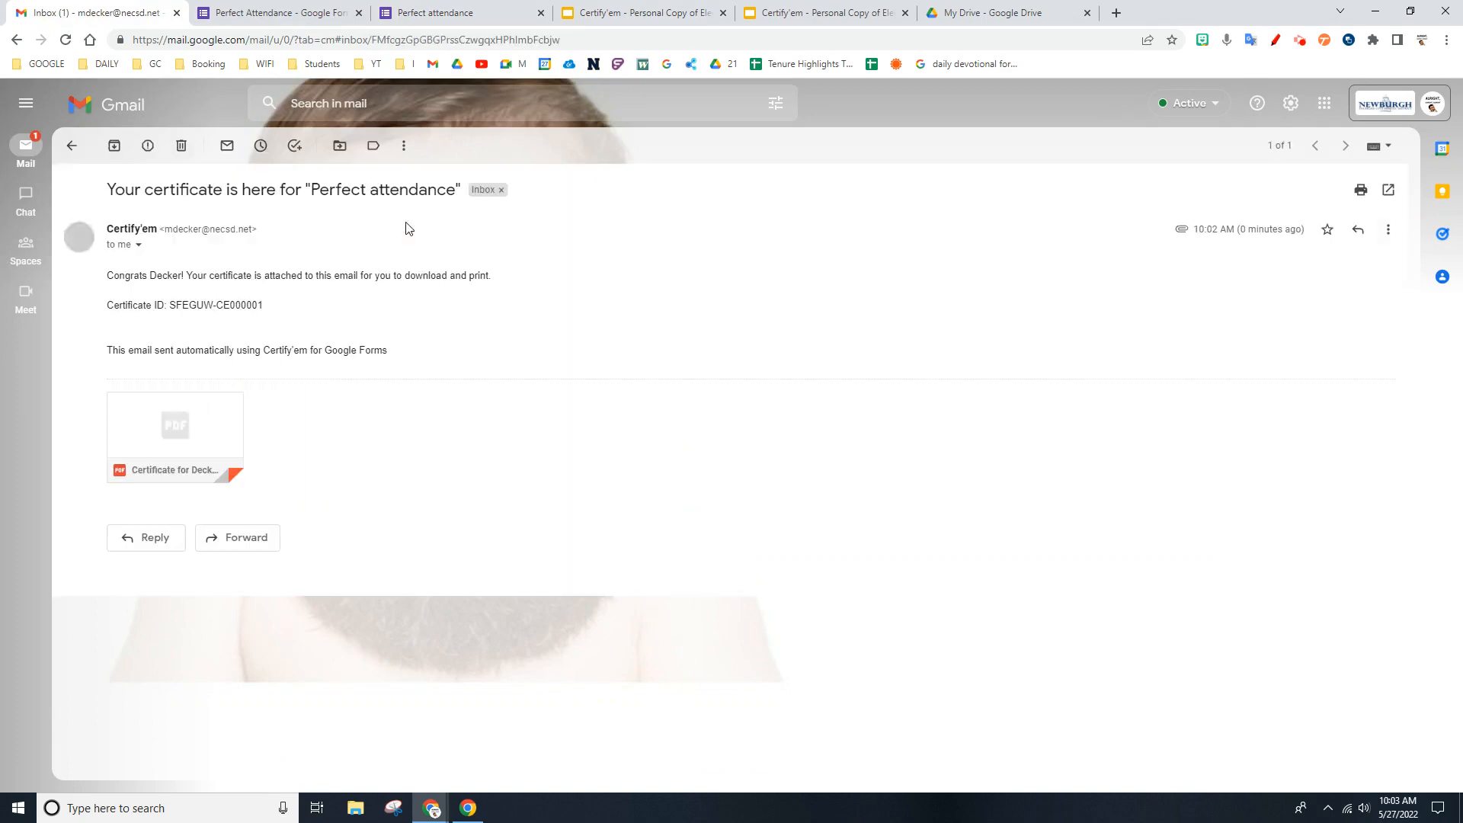
click(166, 398)
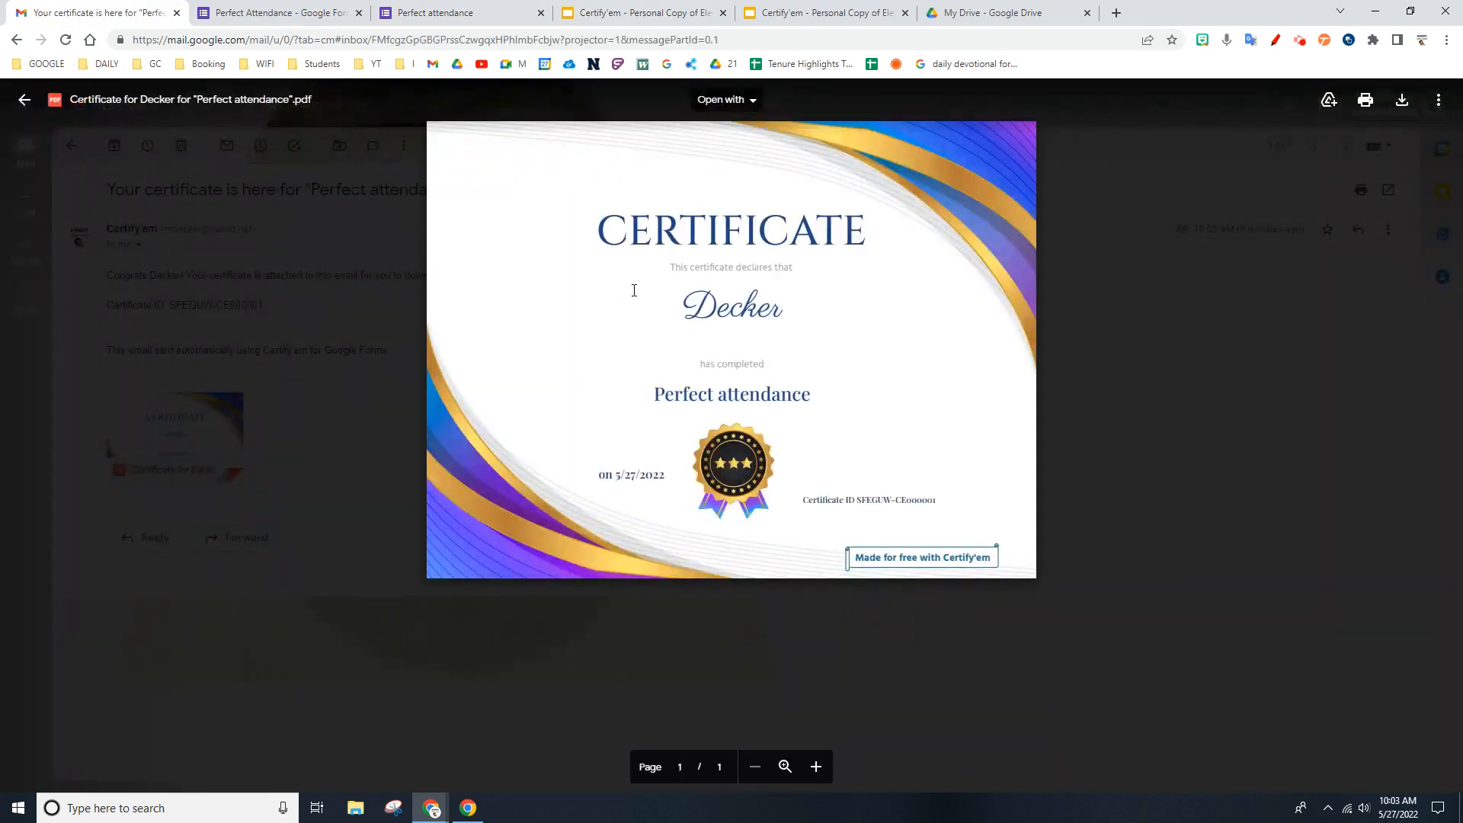
double_click(763, 397)
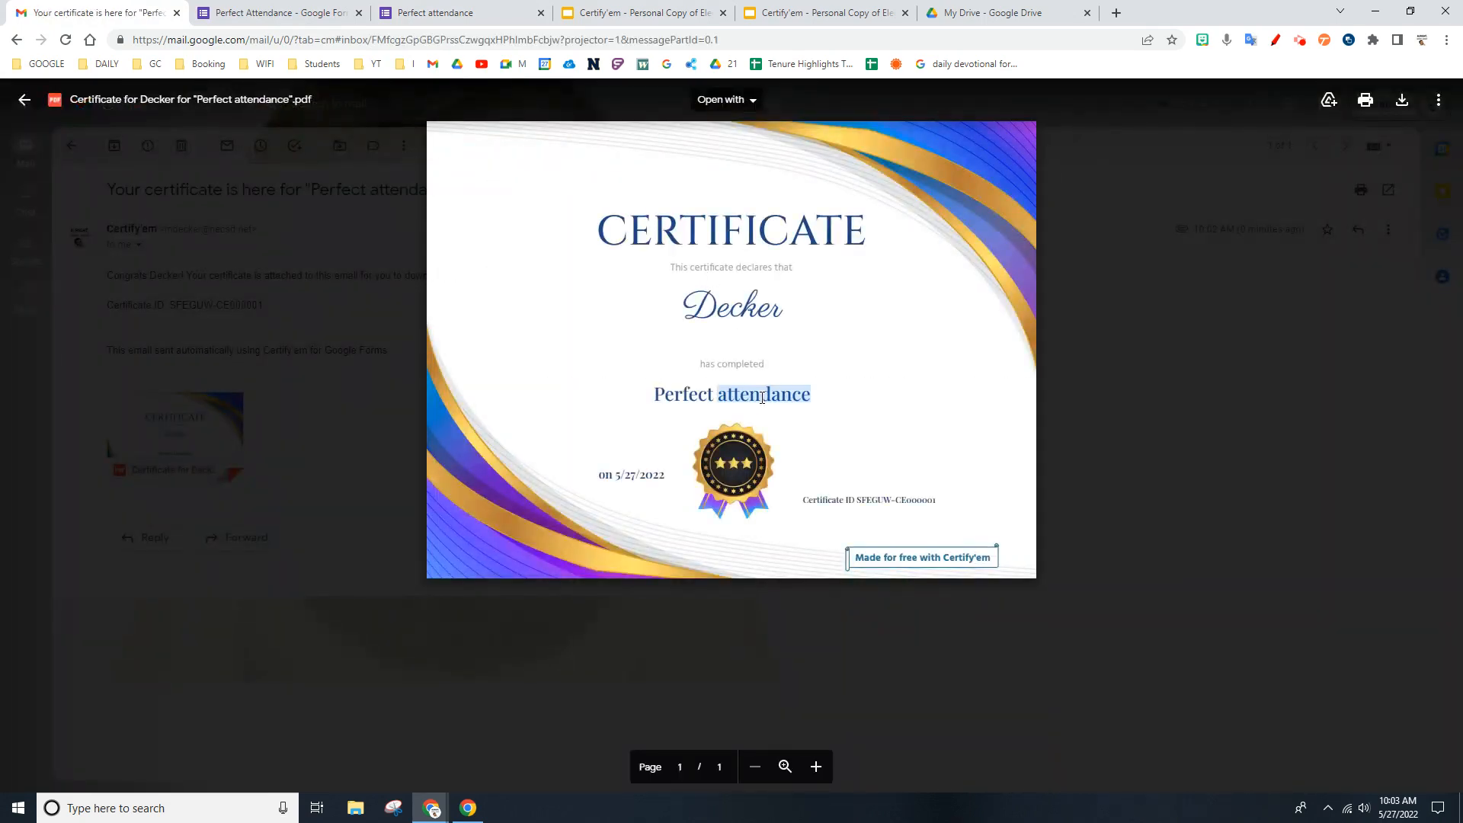
click(873, 480)
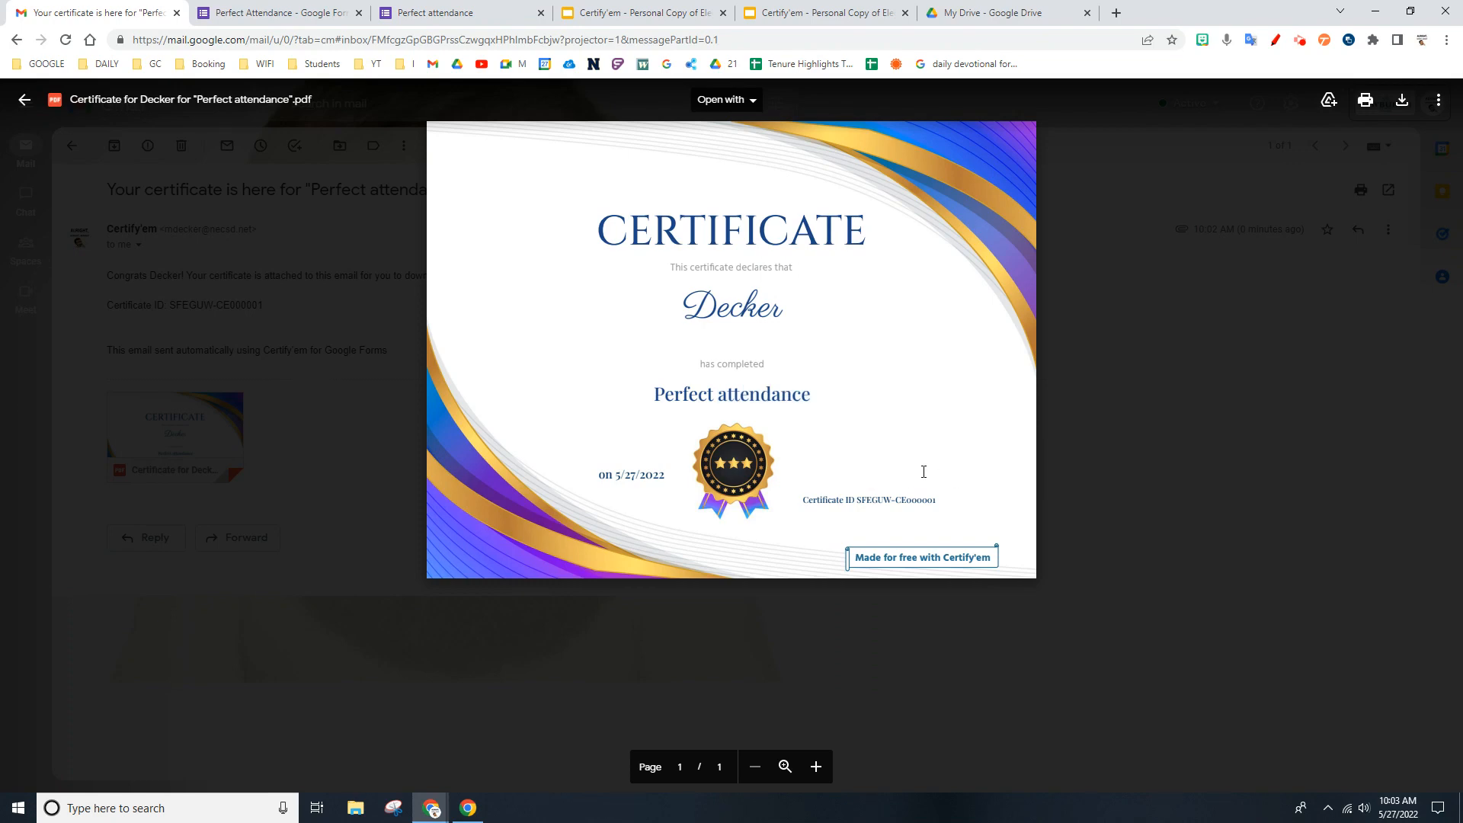
click(26, 100)
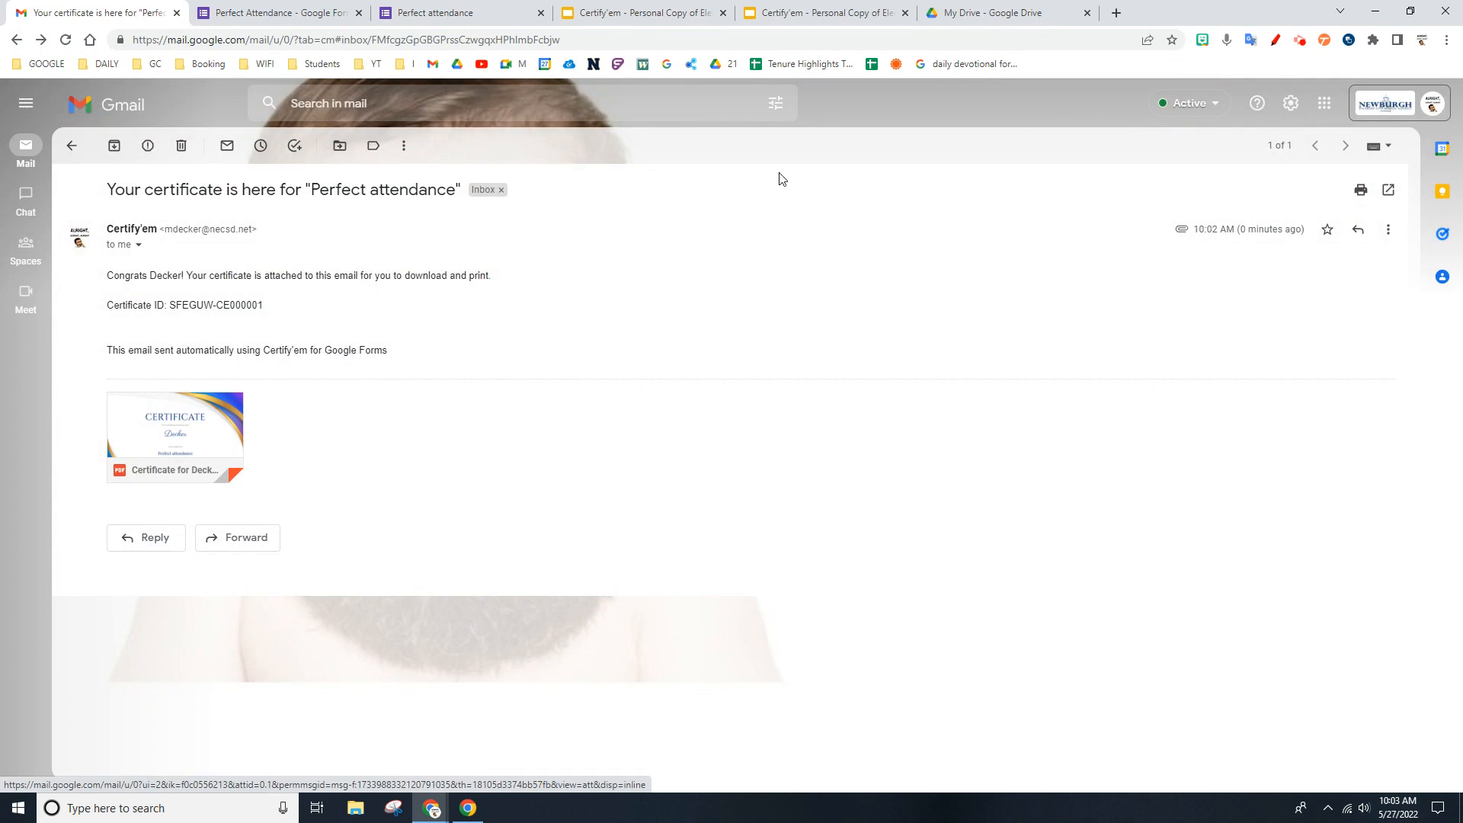
click(1304, 44)
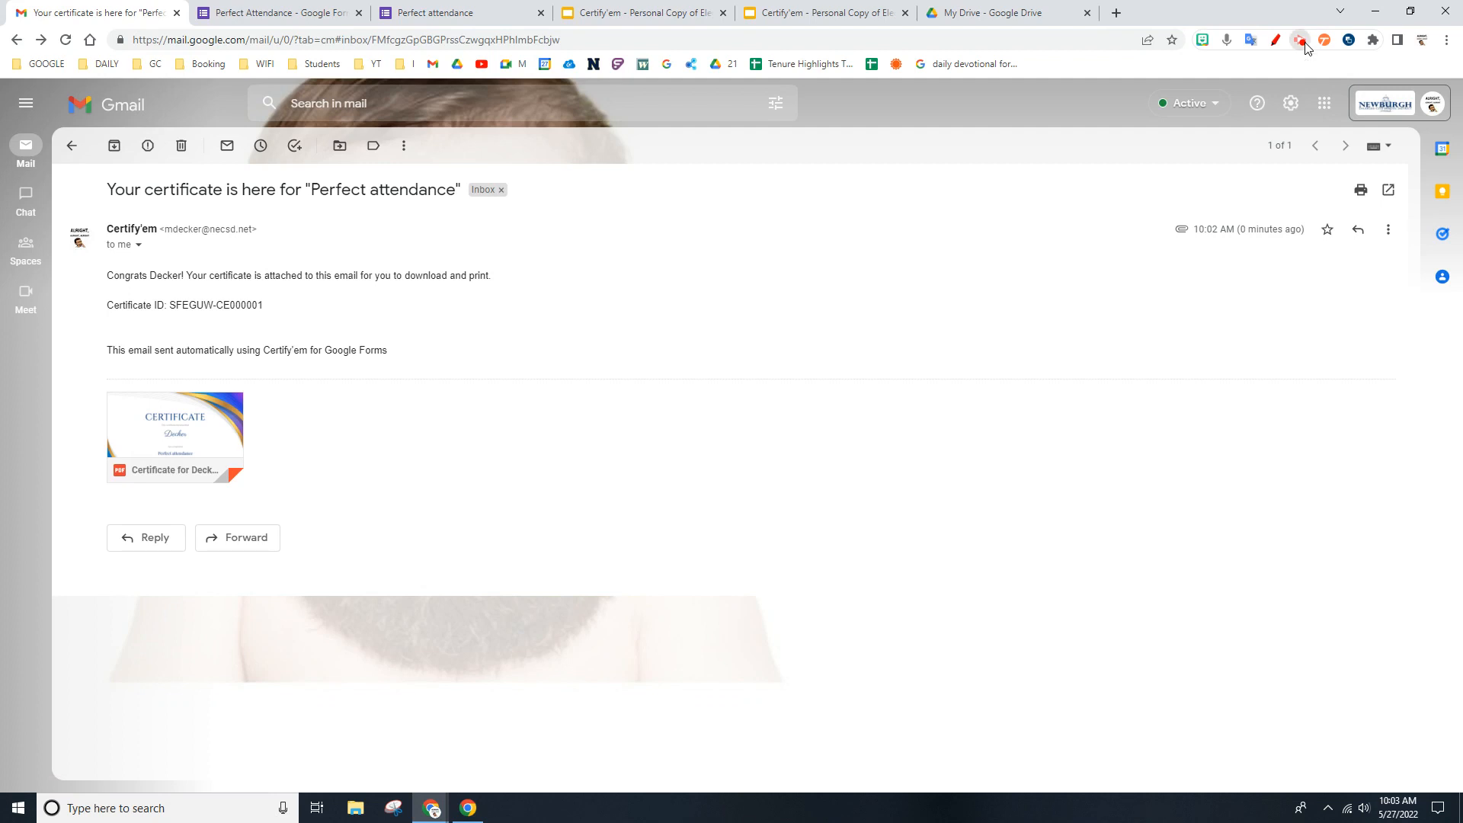